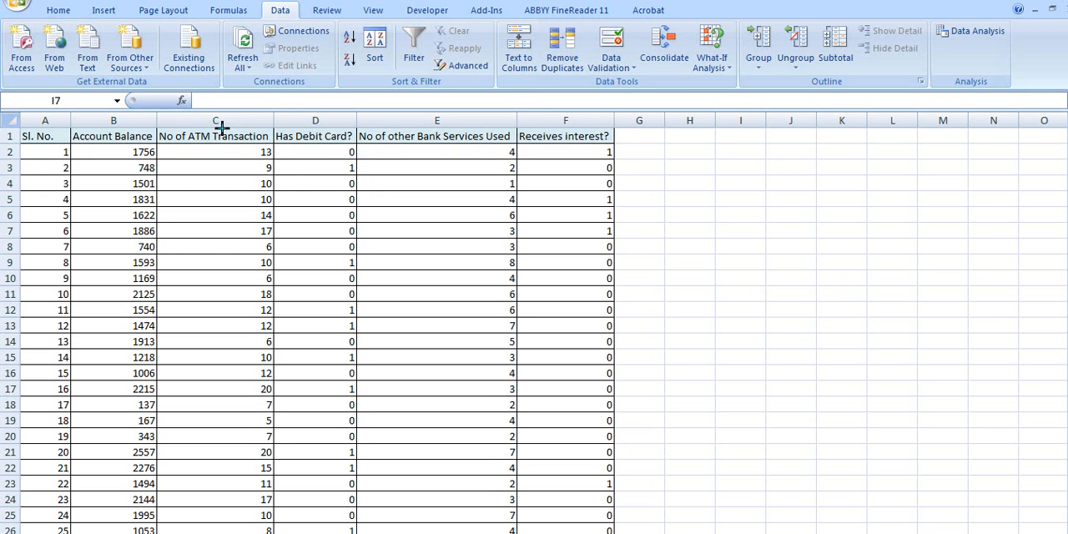
- Review the Account Balance, No of ATM Transaction, Has Debit Card?, No of other Bank Services Used and Receives interest? columns and their values
mouse_move(111, 123)
left_mouse_down()
mouse_move(64, 127)
mouse_move(98, 150)
mouse_move(158, 124)
mouse_move(115, 126)
left_mouse_up()
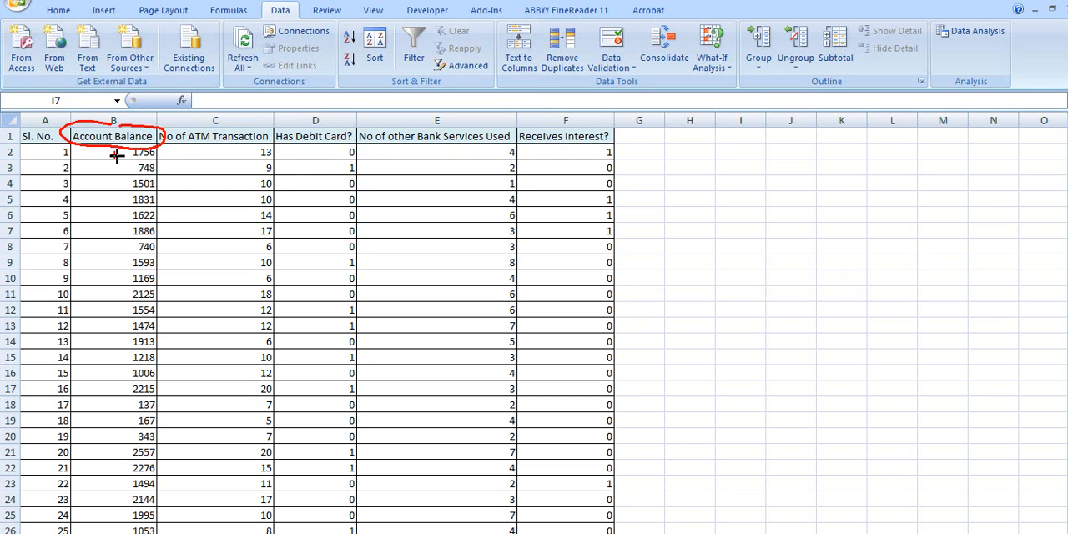
mouse_move(94, 156)
left_mouse_down()
mouse_move(115, 150)
mouse_move(113, 165)
left_mouse_up()
left_click_drag(95, 184, 113, 180)
mouse_move(207, 124)
left_mouse_down()
mouse_move(159, 126)
mouse_move(184, 126)
mouse_move(156, 138)
mouse_move(213, 150)
mouse_move(283, 135)
mouse_move(189, 123)
left_mouse_up()
key("e")
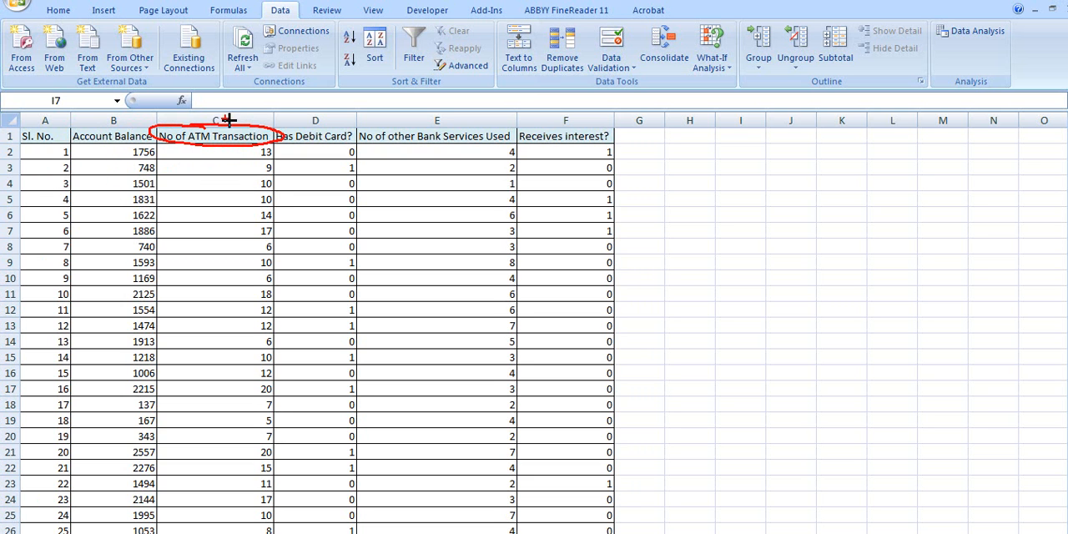
key("ctrl+z")
mouse_move(313, 123)
left_mouse_down()
mouse_move(269, 140)
mouse_move(302, 154)
mouse_move(359, 140)
mouse_move(317, 123)
left_mouse_up()
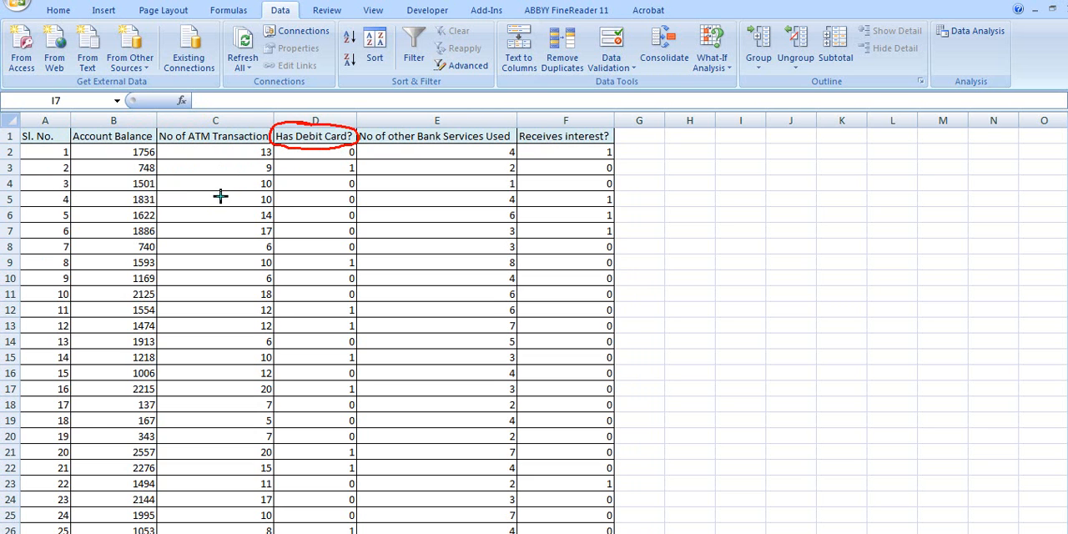
left_click(317, 155)
mouse_move(359, 162)
left_mouse_down()
mouse_move(333, 171)
mouse_move(359, 157)
left_mouse_up()
key("Escape")
mouse_move(385, 120)
left_mouse_down()
mouse_move(353, 135)
mouse_move(418, 158)
mouse_move(521, 133)
mouse_move(396, 112)
left_mouse_up()
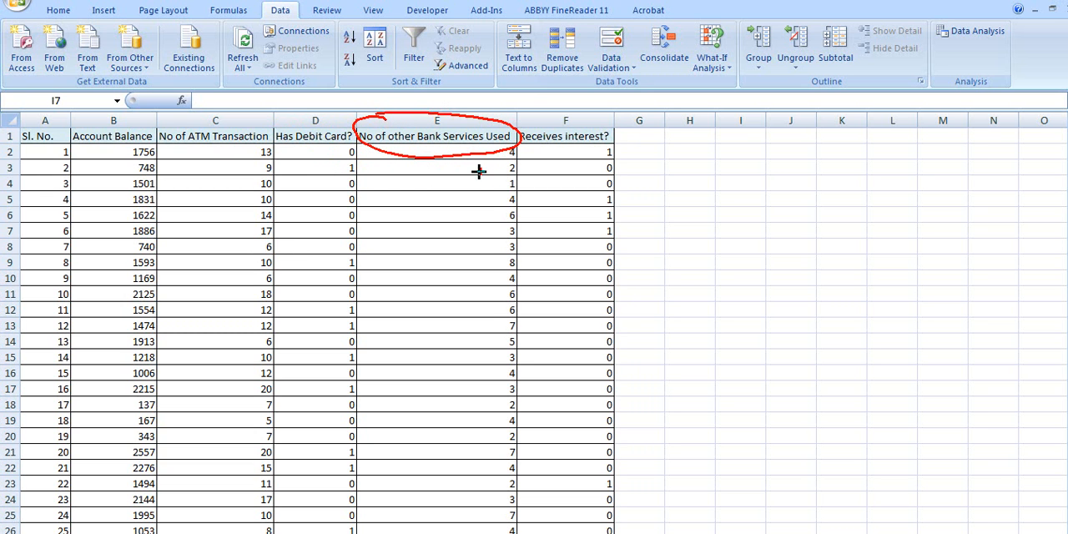
key("Escape")
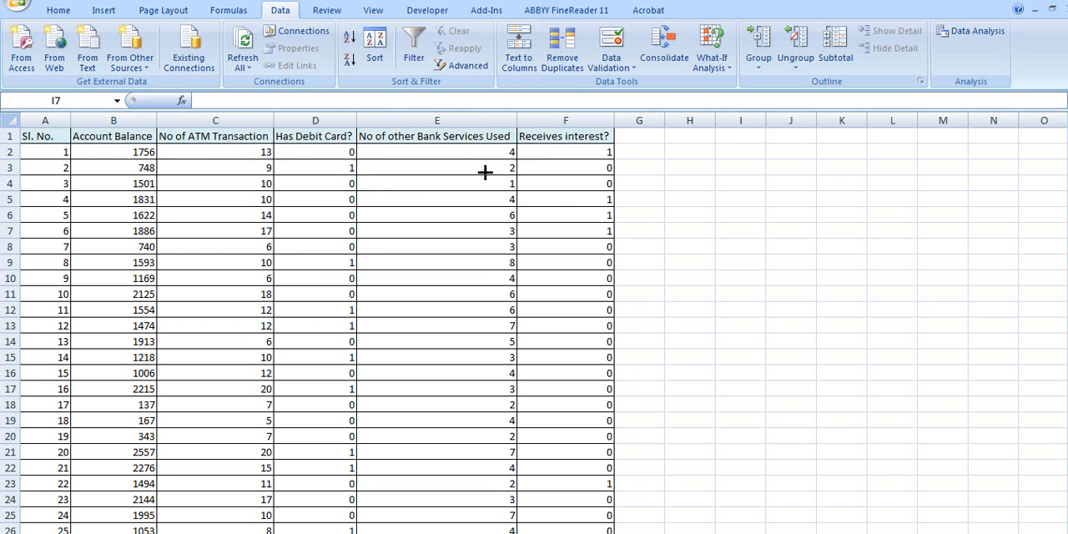
scroll(610, 219, "up", 3, "ctrl")
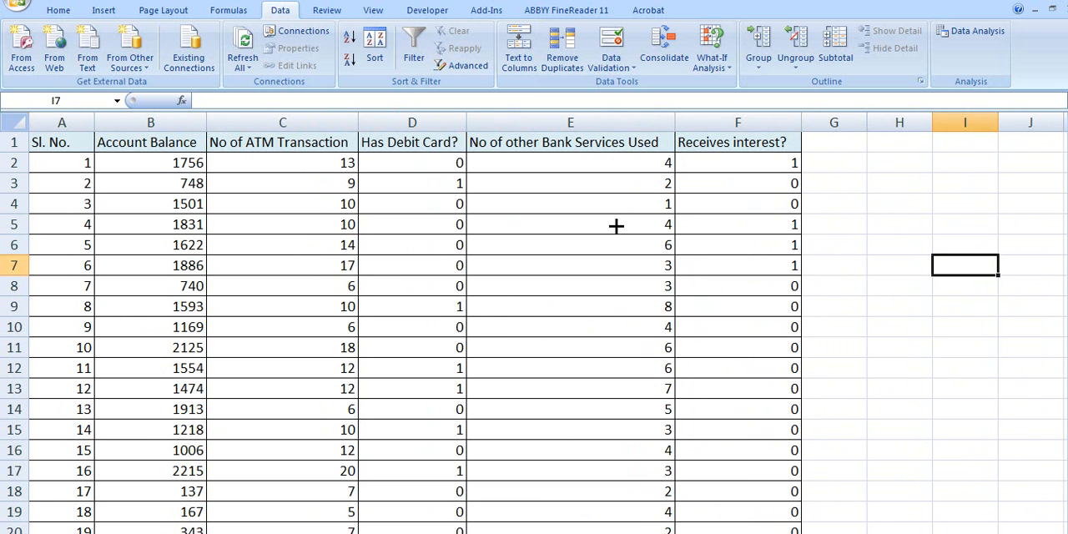
key("ctrl")
left_click_drag(670, 152, 674, 154)
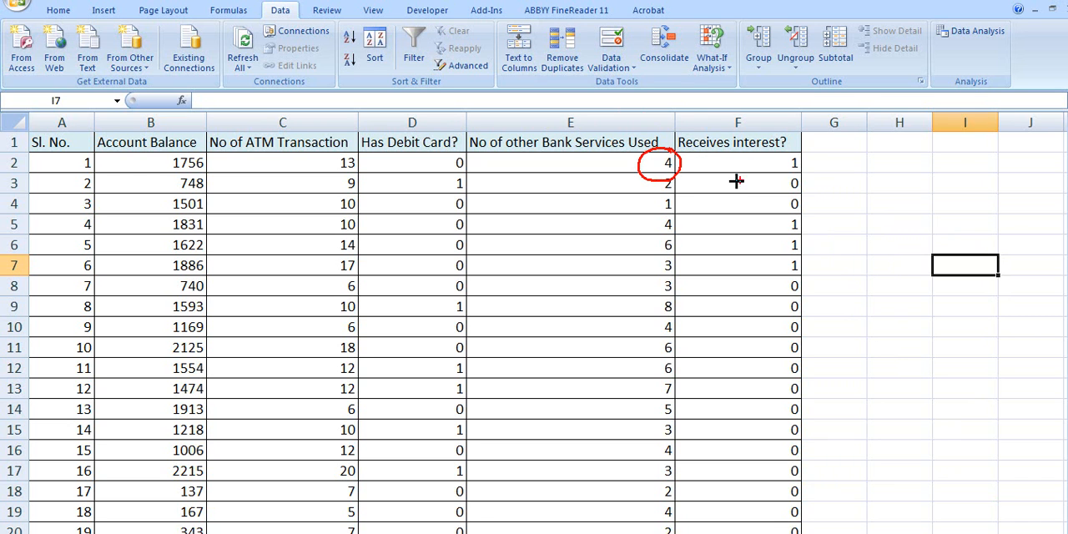
mouse_move(719, 127)
left_mouse_down()
mouse_move(677, 123)
mouse_move(770, 159)
mouse_move(810, 131)
mouse_move(713, 125)
left_mouse_up()
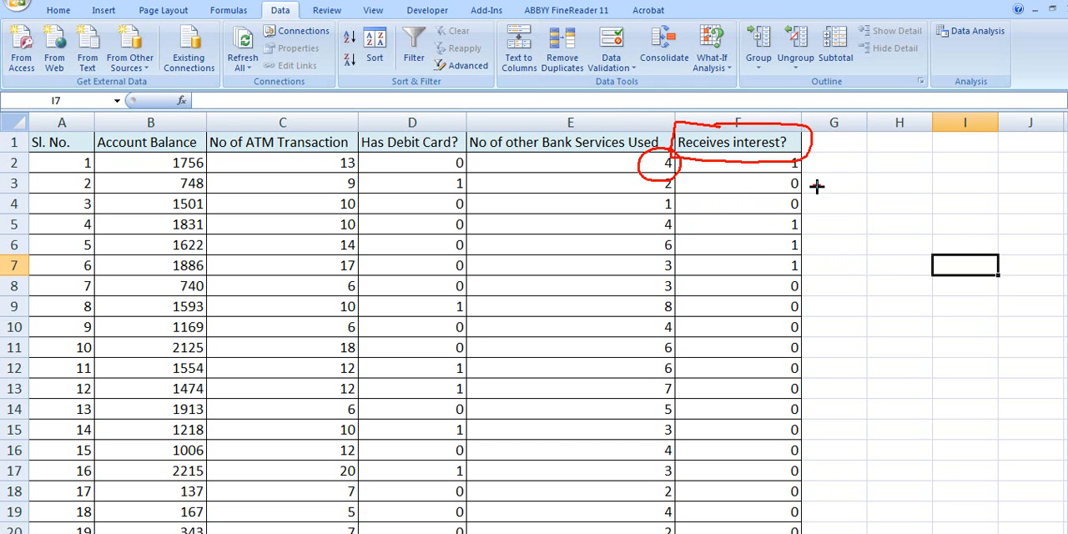
mouse_move(806, 212)
left_mouse_down()
mouse_move(763, 228)
mouse_move(808, 210)
left_mouse_up()
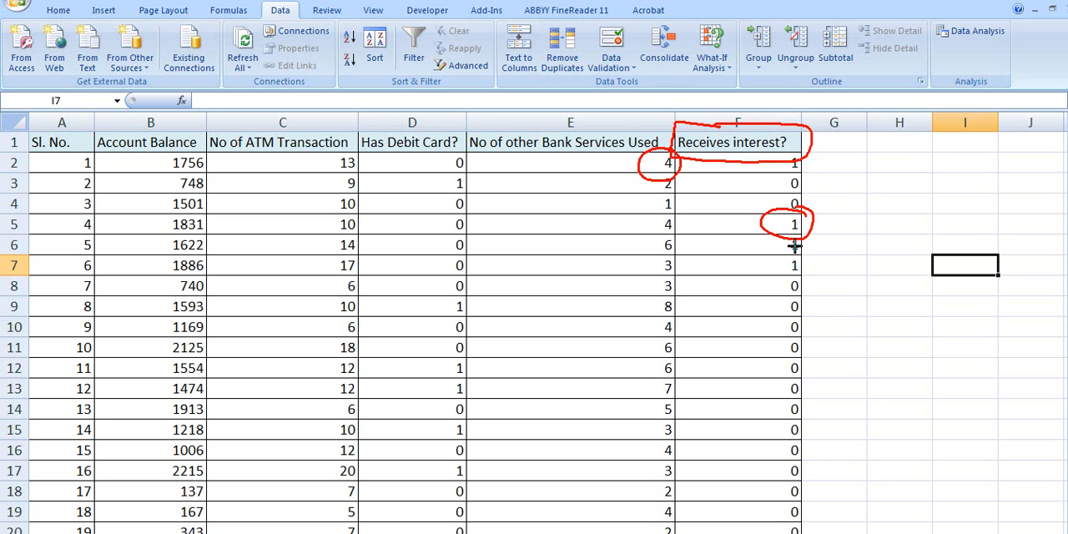
mouse_move(808, 283)
left_mouse_down()
mouse_move(780, 273)
mouse_move(799, 274)
left_mouse_up()
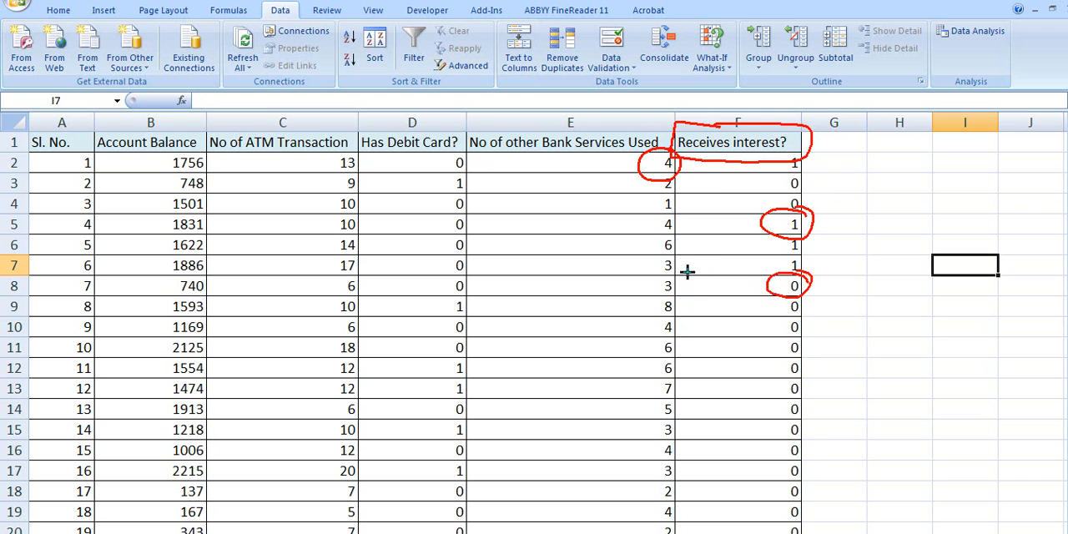
key("e")
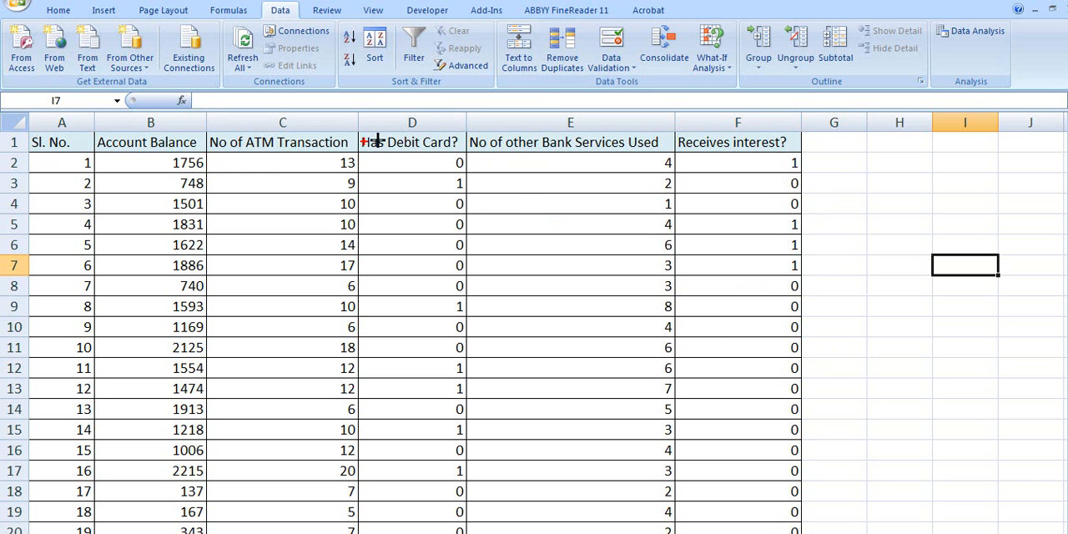
mouse_move(858, 159)
left_mouse_down()
mouse_move(852, 183)
mouse_move(877, 176)
mouse_move(951, 194)
left_mouse_up()
left_click_drag(878, 202, 953, 198)
mouse_move(862, 239)
left_mouse_down()
mouse_move(897, 222)
mouse_move(987, 219)
mouse_move(841, 212)
mouse_move(1046, 210)
left_mouse_up()
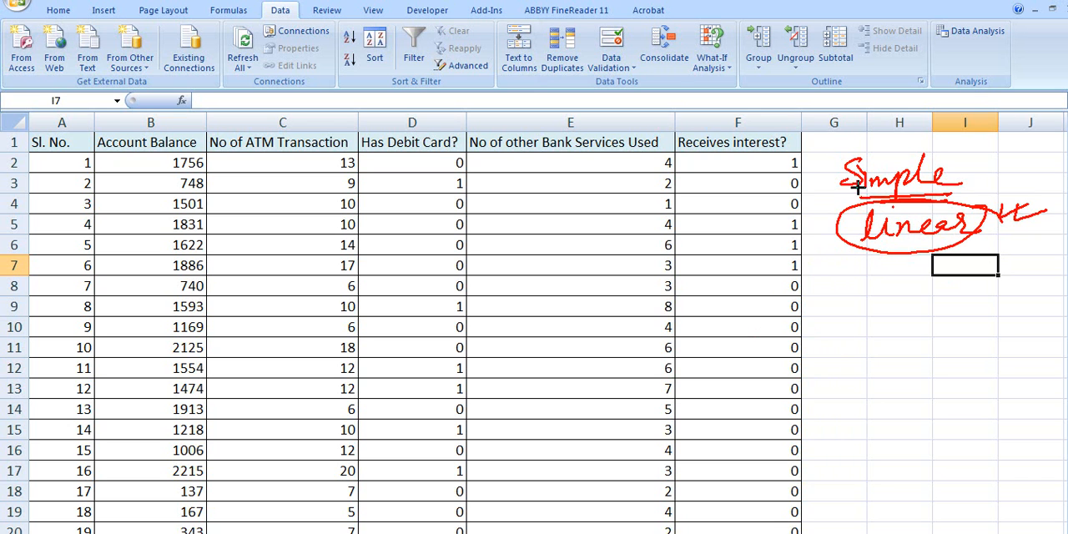
mouse_move(908, 141)
left_mouse_down()
mouse_move(830, 266)
mouse_move(965, 141)
mouse_move(889, 139)
left_mouse_up()
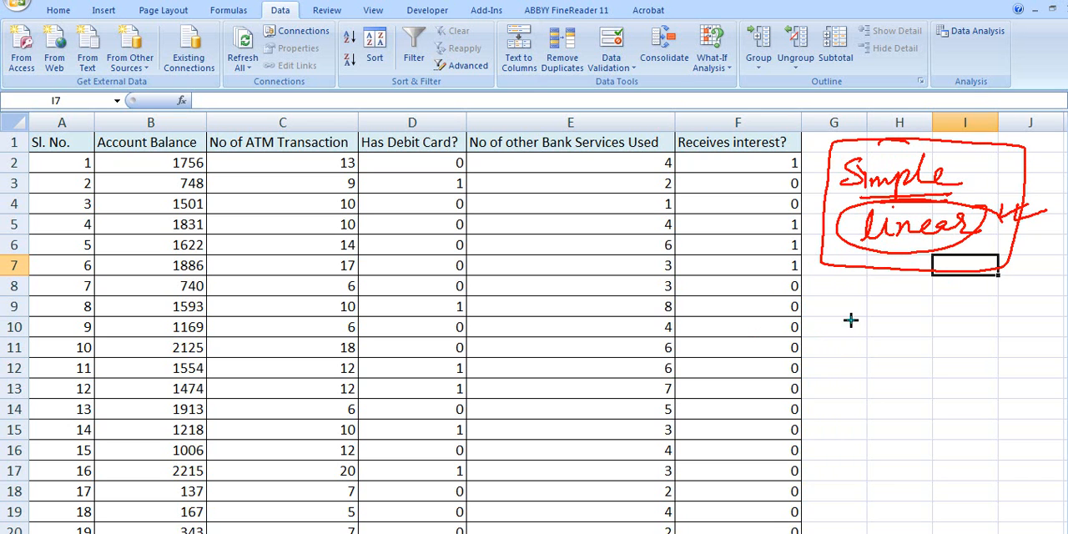
left_click_drag(883, 269, 882, 317)
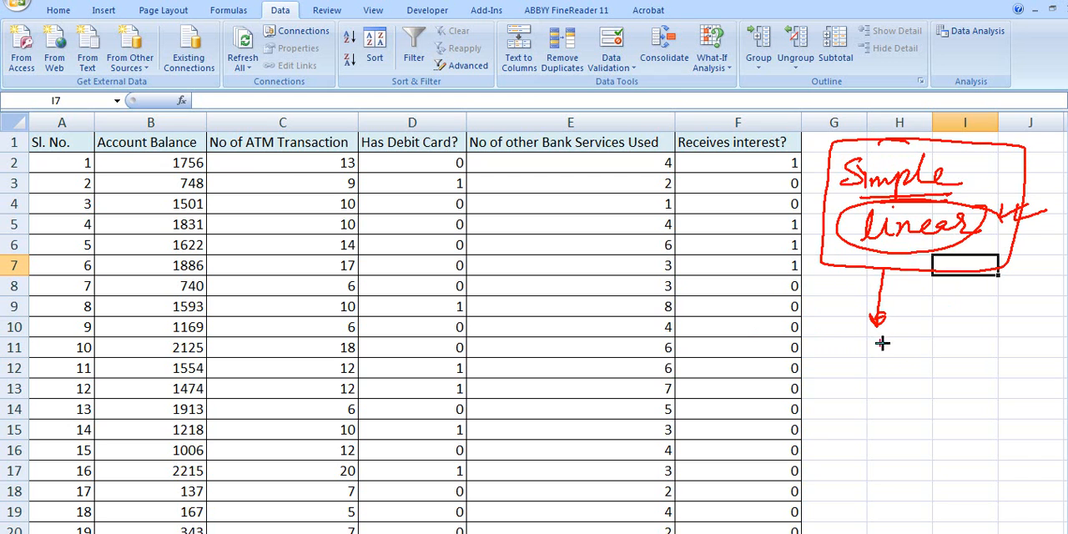
mouse_move(951, 338)
left_mouse_down()
mouse_move(968, 364)
mouse_move(950, 364)
left_mouse_up()
mouse_move(995, 331)
left_mouse_down()
mouse_move(973, 382)
mouse_move(985, 329)
left_mouse_up()
mouse_move(825, 354)
left_mouse_down()
mouse_move(839, 381)
mouse_move(873, 355)
mouse_move(844, 406)
mouse_move(863, 361)
left_mouse_up()
mouse_move(822, 388)
left_mouse_down()
mouse_move(863, 387)
mouse_move(855, 398)
left_mouse_up()
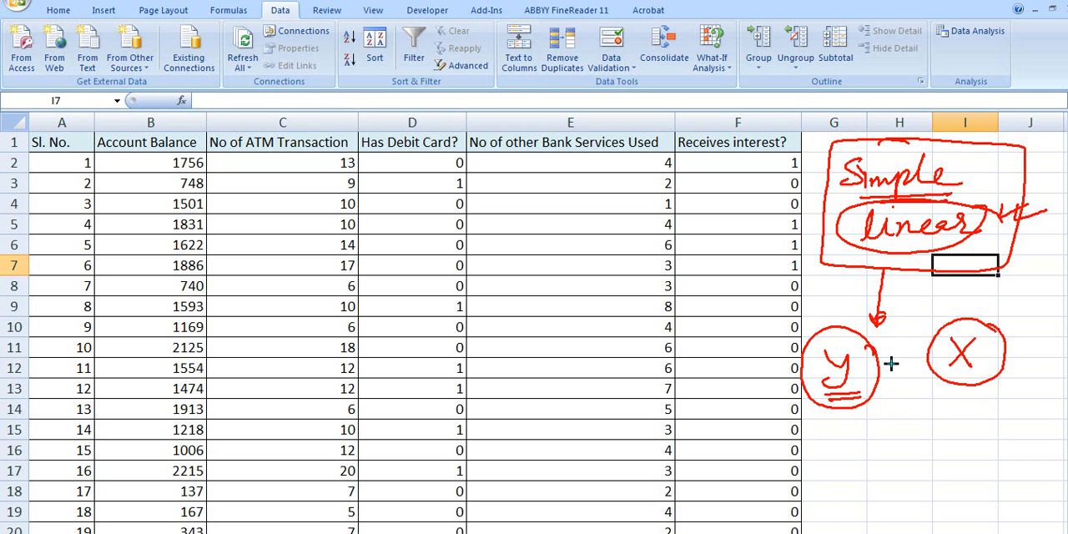
mouse_move(869, 365)
left_mouse_down()
mouse_move(929, 359)
mouse_move(911, 373)
left_mouse_up()
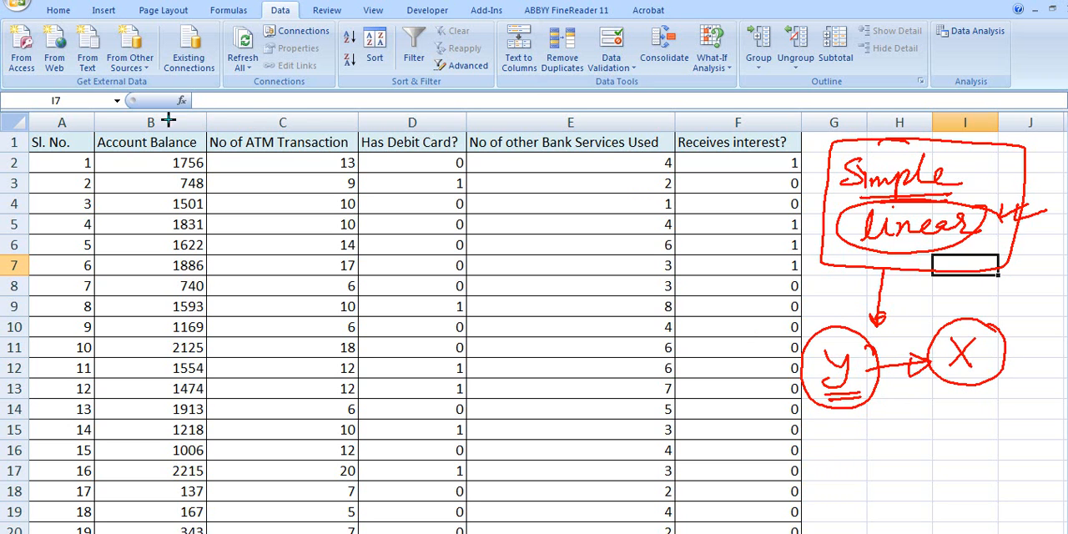
mouse_move(150, 124)
left_mouse_down()
mouse_move(79, 141)
mouse_move(162, 155)
mouse_move(189, 128)
left_mouse_up()
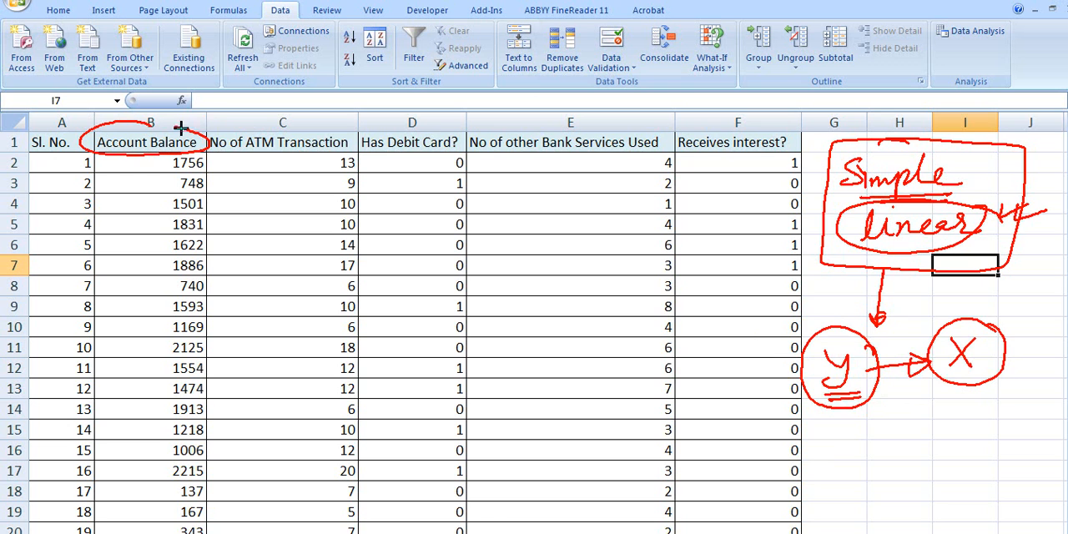
mouse_move(267, 125)
left_mouse_down()
mouse_move(197, 147)
mouse_move(299, 154)
mouse_move(318, 123)
mouse_move(265, 123)
left_mouse_up()
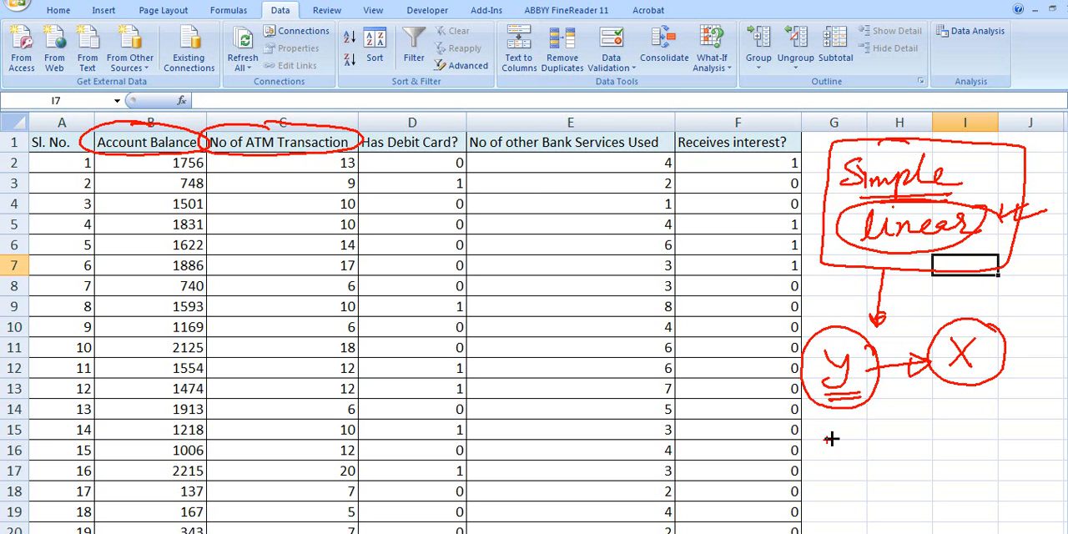
left_click_drag(822, 427, 831, 444)
left_click_drag(843, 424, 826, 474)
left_click_drag(865, 443, 934, 454)
left_click_drag(947, 439, 978, 436)
left_click_drag(965, 427, 964, 453)
left_click_drag(997, 409, 995, 454)
left_click_drag(1011, 421, 1043, 453)
left_click_drag(1024, 454, 1040, 422)
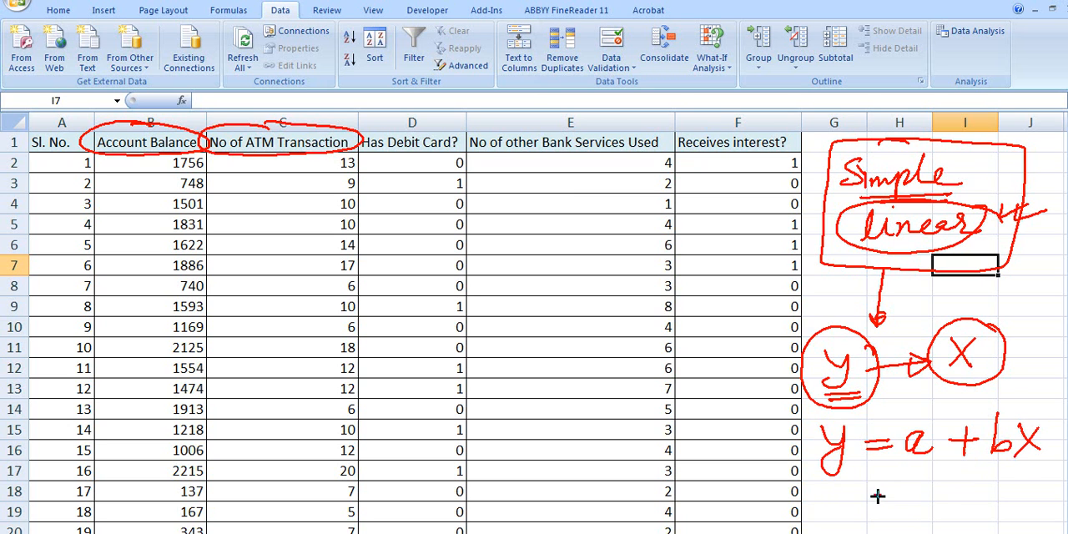
mouse_move(817, 475)
left_mouse_down()
mouse_move(864, 474)
mouse_move(861, 483)
left_mouse_up()
mouse_move(846, 416)
left_mouse_down()
mouse_move(798, 450)
mouse_move(865, 434)
mouse_move(843, 414)
left_mouse_up()
mouse_move(1034, 410)
left_mouse_down()
mouse_move(1050, 456)
mouse_move(1038, 412)
left_mouse_up()
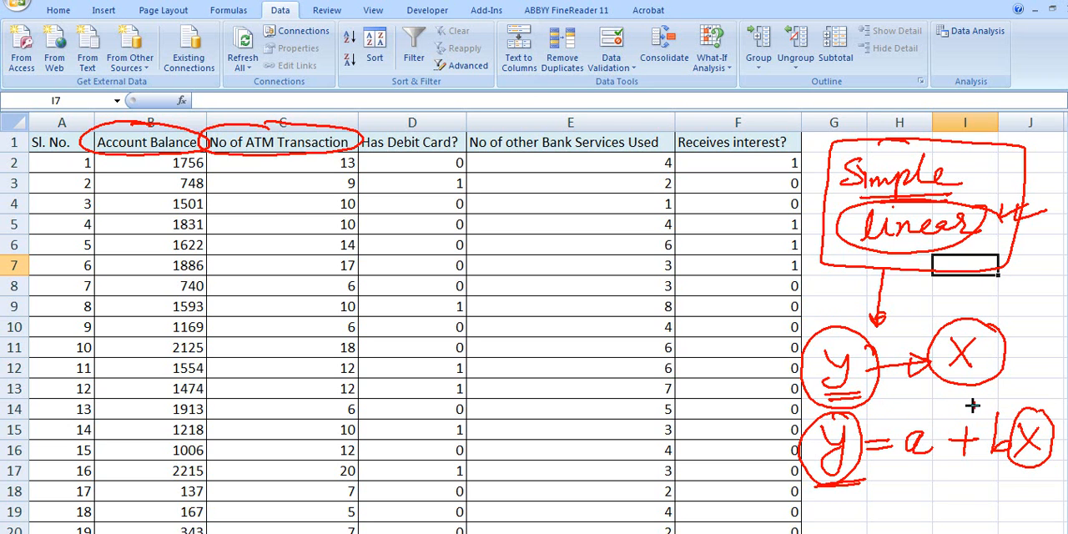
mouse_move(1045, 373)
left_mouse_down()
mouse_move(1032, 392)
mouse_move(878, 408)
mouse_move(874, 417)
left_mouse_up()
left_click_drag(314, 121, 358, 111)
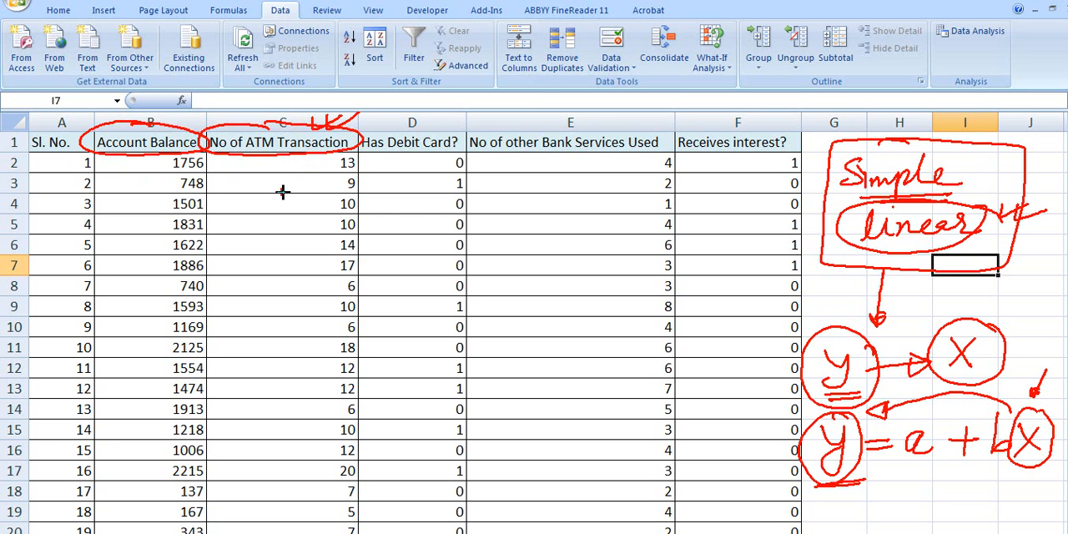
left_click_drag(941, 468, 900, 474)
mouse_move(917, 474)
left_mouse_down()
mouse_move(917, 519)
mouse_move(915, 474)
mouse_move(930, 484)
left_mouse_up()
mouse_move(991, 471)
left_mouse_down()
mouse_move(979, 506)
mouse_move(1003, 483)
left_mouse_up()
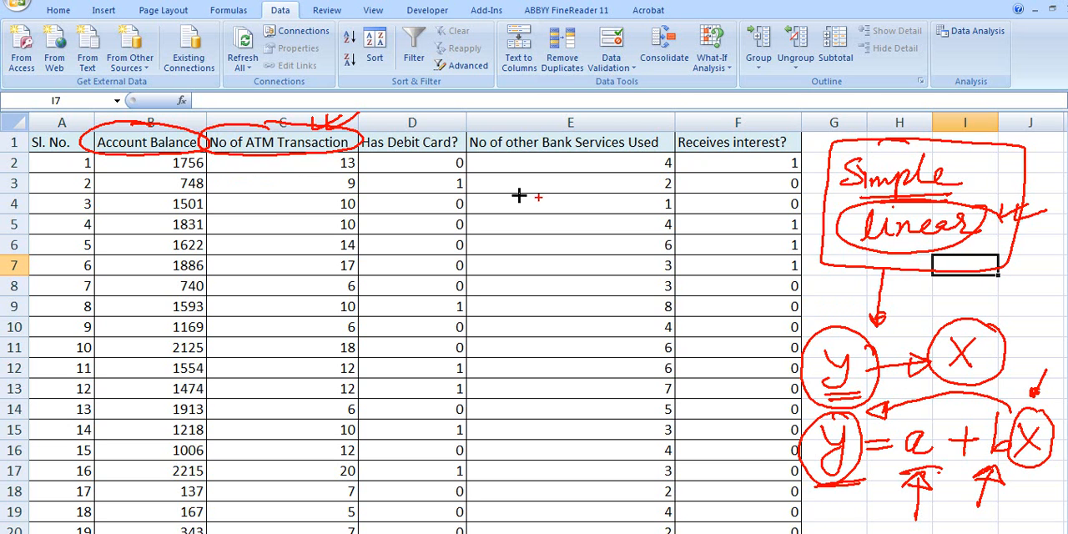
key("Escape")
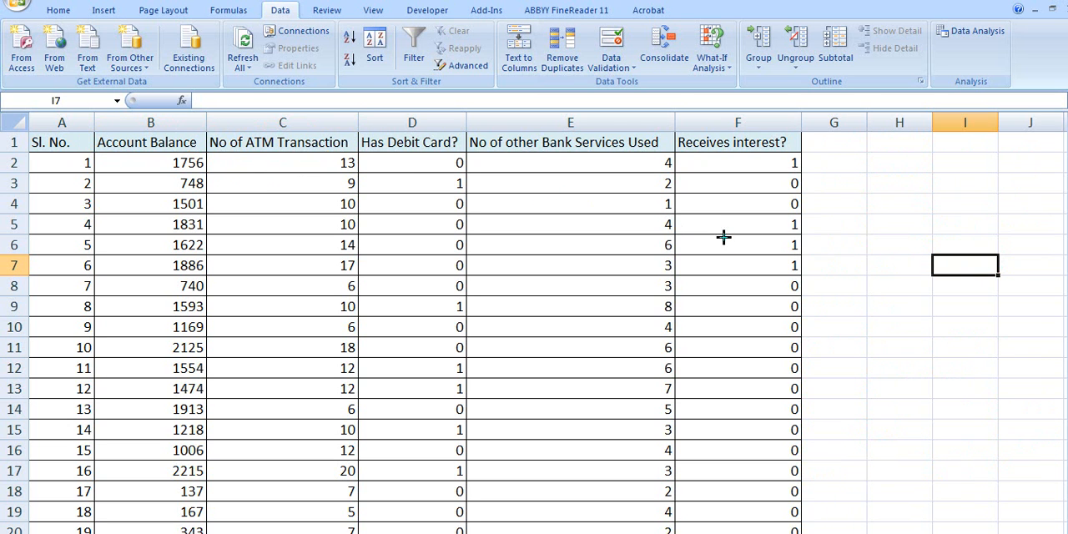
left_click(704, 223)
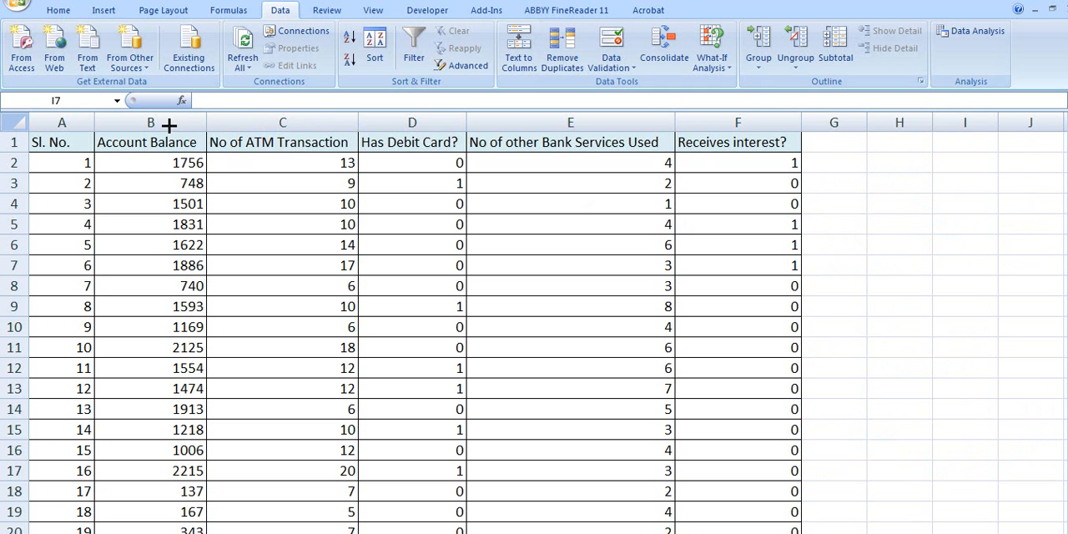
left_click(225, 188)
left_click(156, 140)
left_click(285, 140)
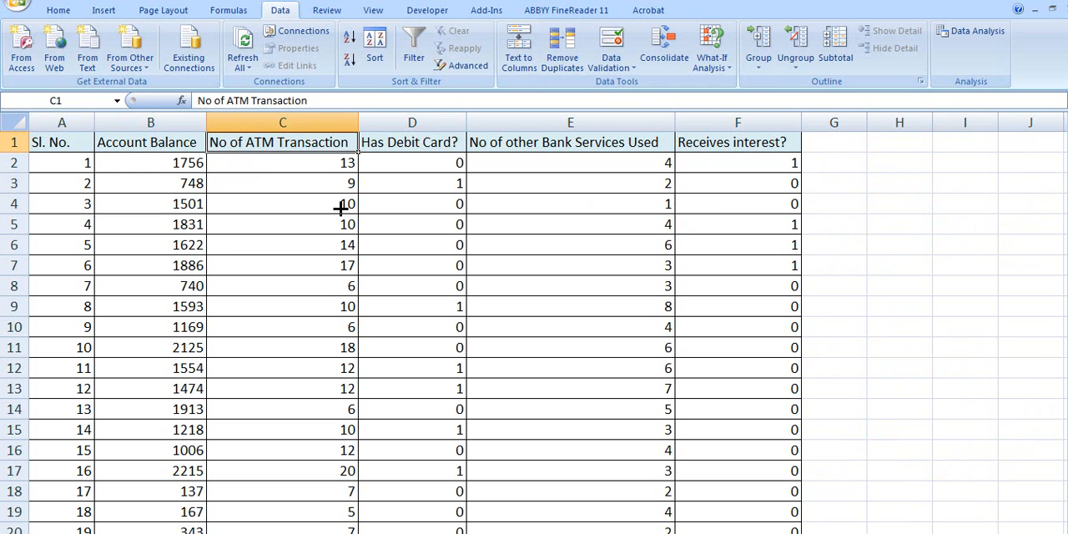
left_click(829, 165)
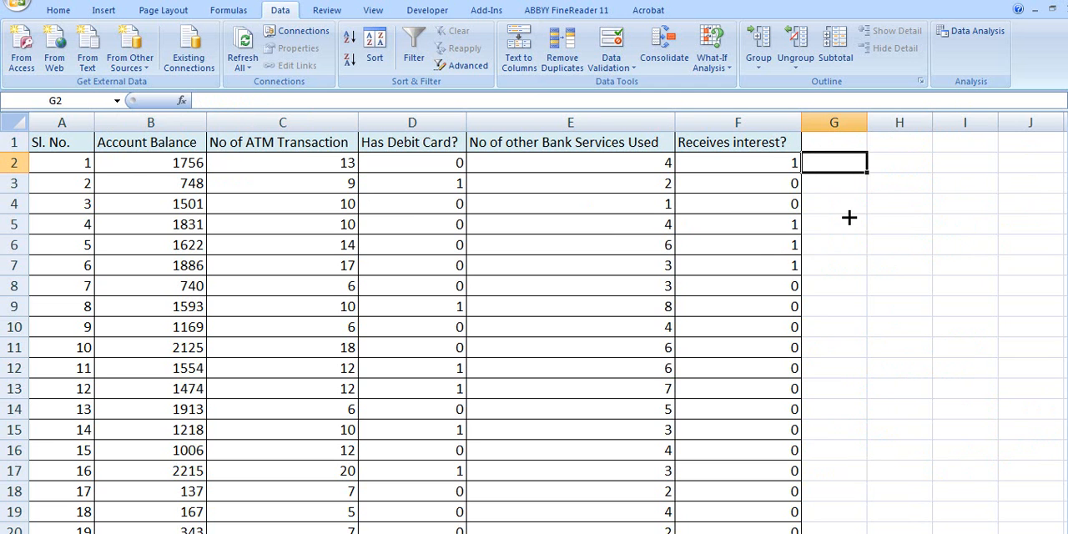
- Insert a markers-only scatter chart from the Account Balance and No of ATM Transaction columns and enlarge it to span about columns C to G
left_click(110, 10)
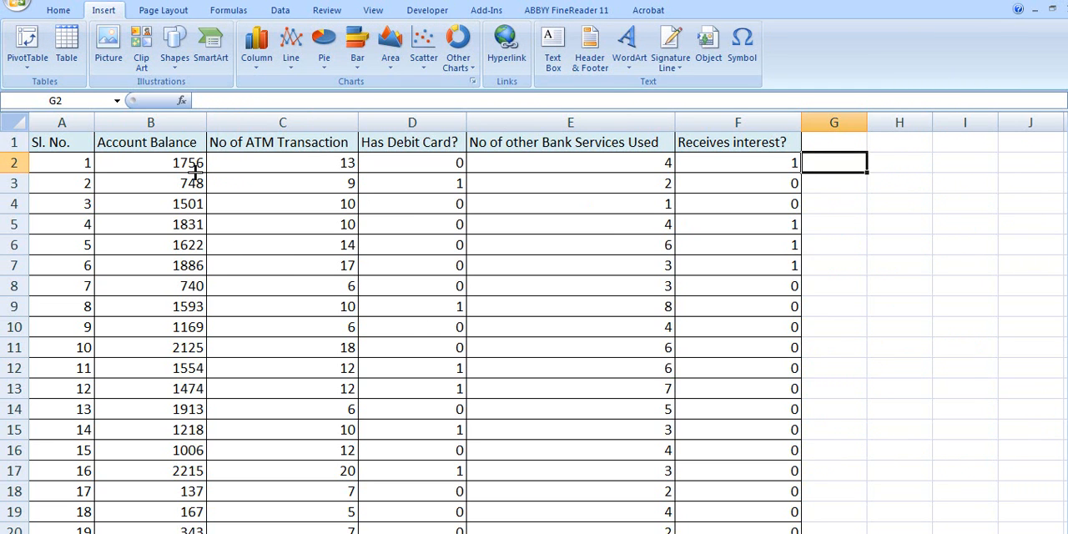
left_click_drag(134, 150, 322, 486)
scroll(398, 458, "up", 9)
scroll(399, 450, "up", 5)
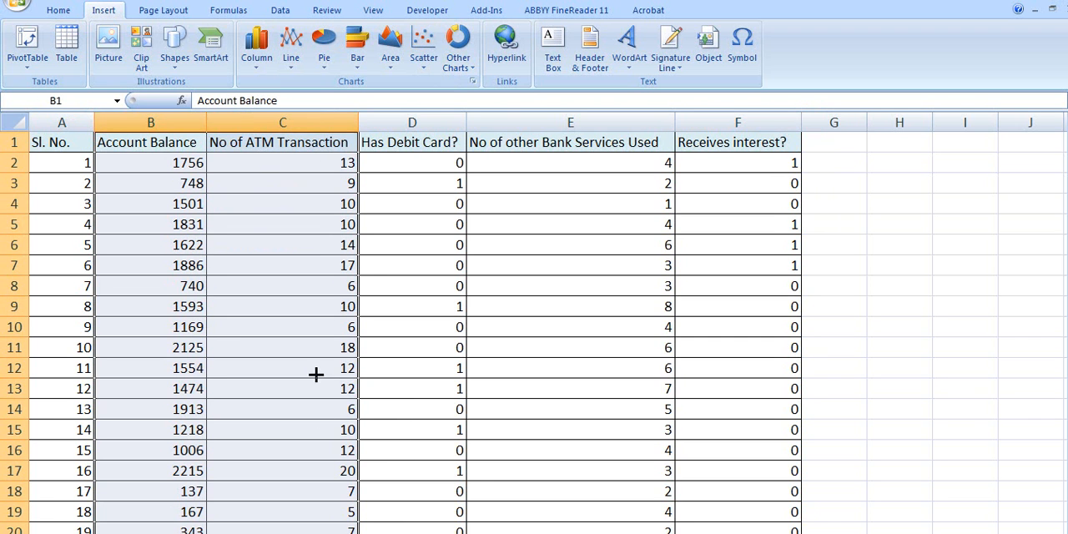
scroll(311, 449, "down", 5)
scroll(312, 450, "down", 10)
scroll(310, 446, "up", 15)
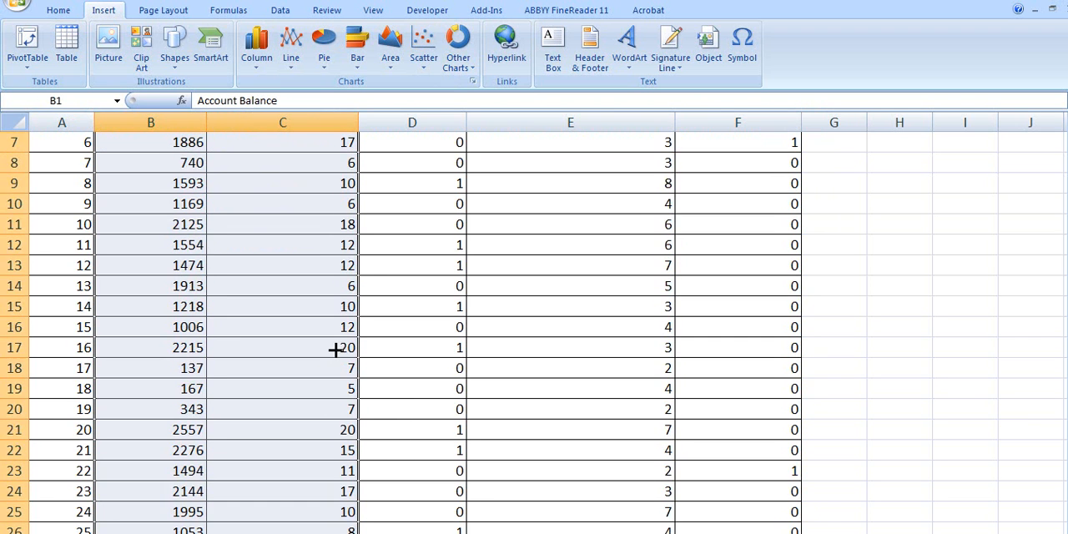
left_click(420, 51)
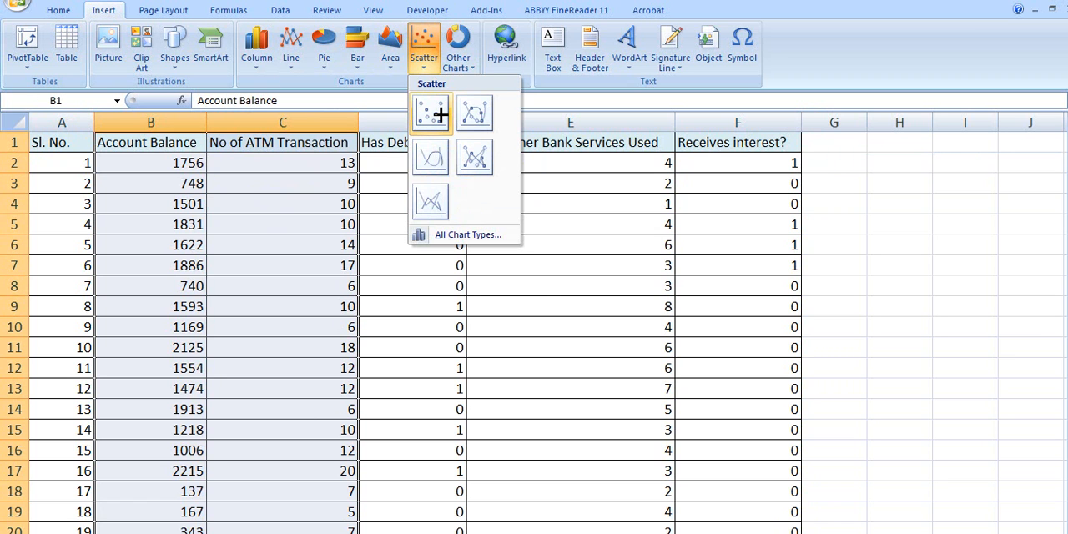
left_click(440, 113)
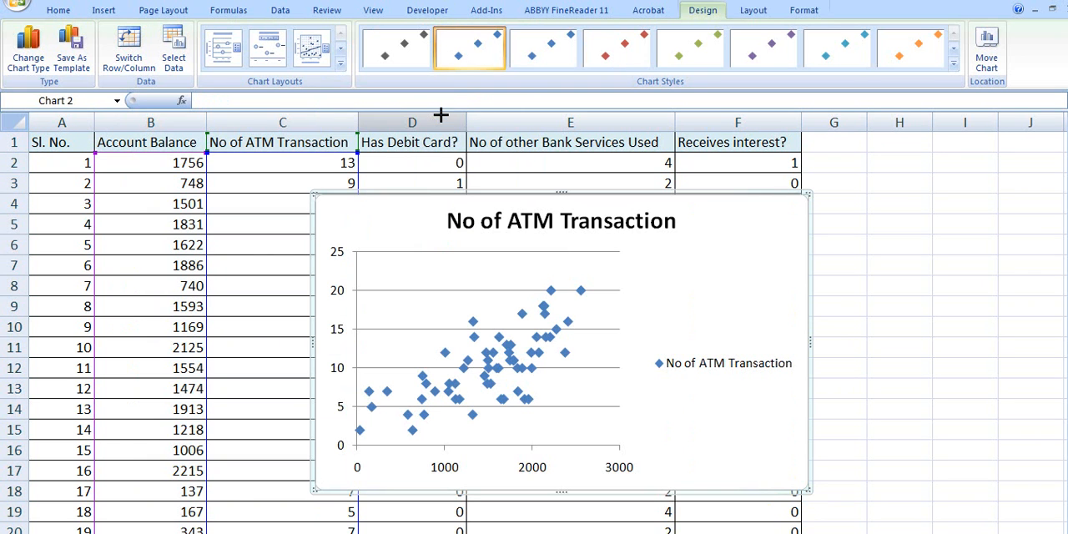
left_click_drag(316, 194, 202, 139)
left_click_drag(806, 489, 874, 511)
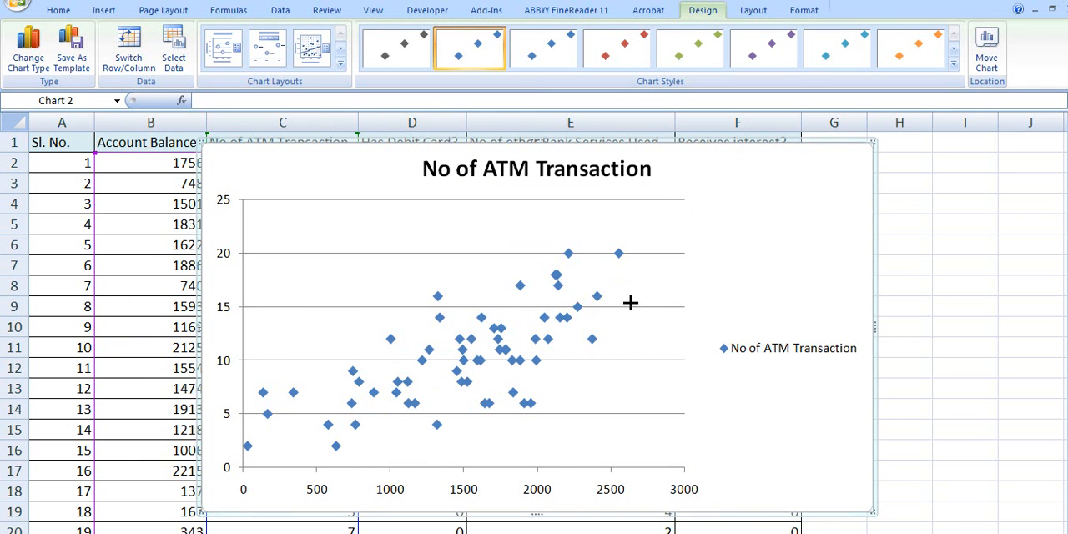
key("ctrl")
left_click_drag(499, 497, 559, 498)
mouse_move(233, 284)
left_mouse_down()
mouse_move(234, 338)
mouse_move(240, 286)
left_mouse_up()
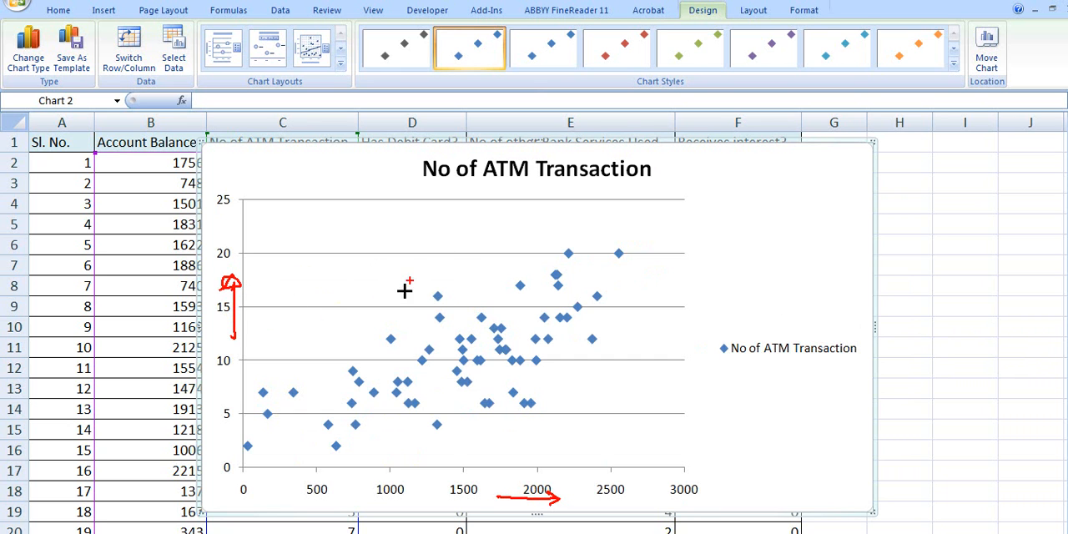
left_click_drag(277, 445, 639, 257)
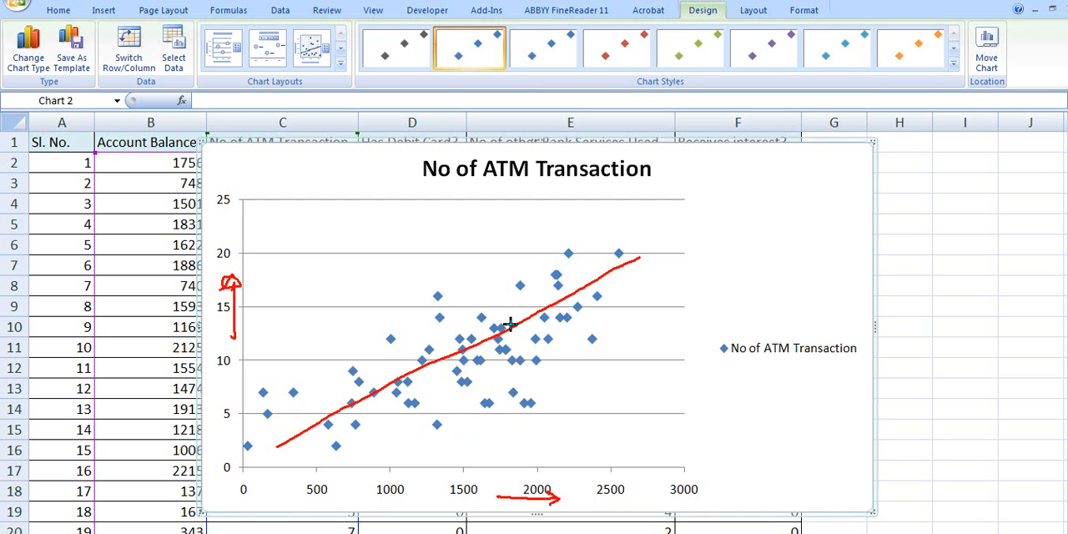
key("e")
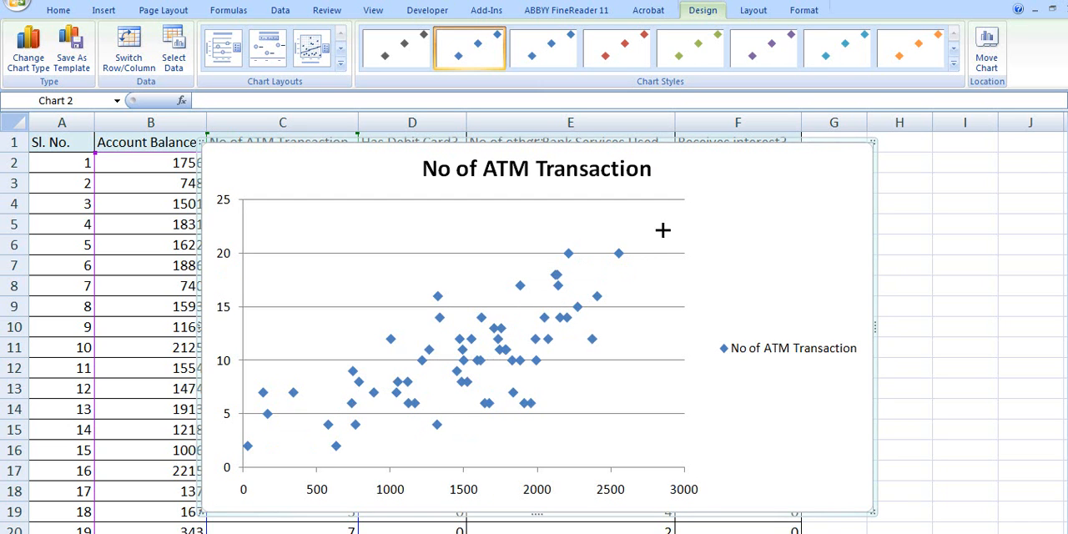
- Delete the scatter chart and open the Regression analysis tool, placing its dialog clear of the Account Balance and No of ATM Transaction columns
key("Delete")
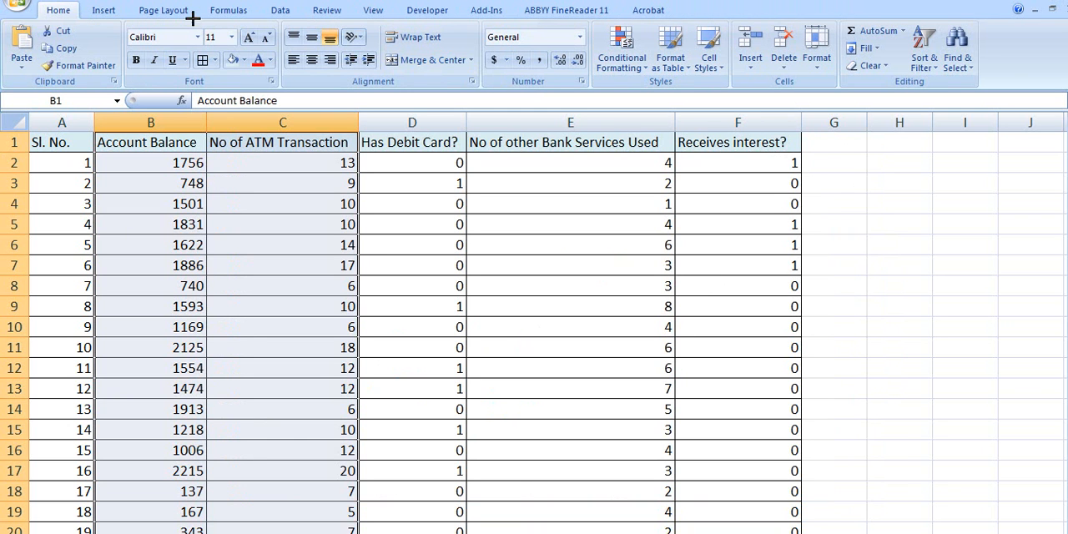
left_click(281, 10)
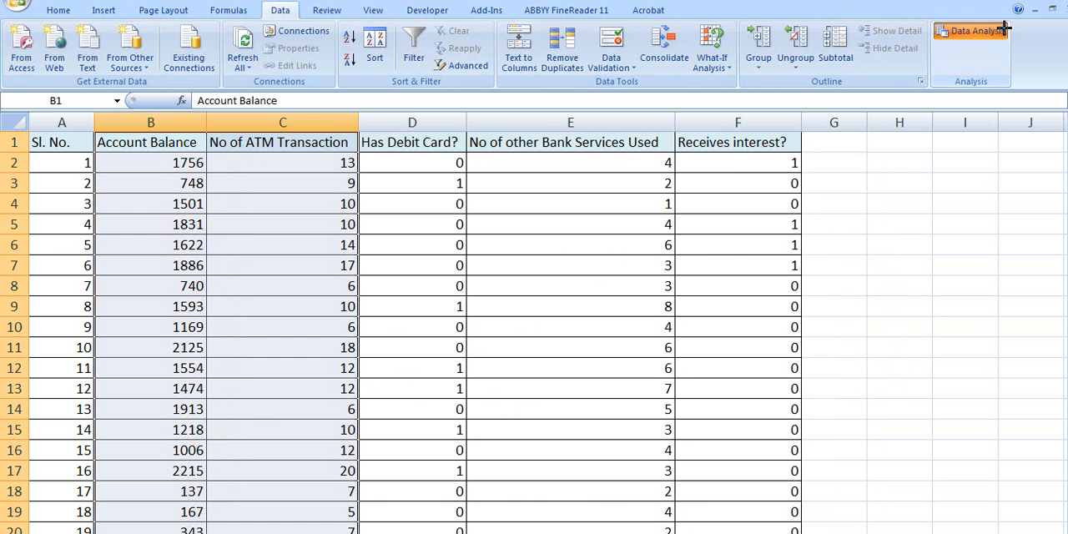
left_click(972, 31)
left_click(957, 84)
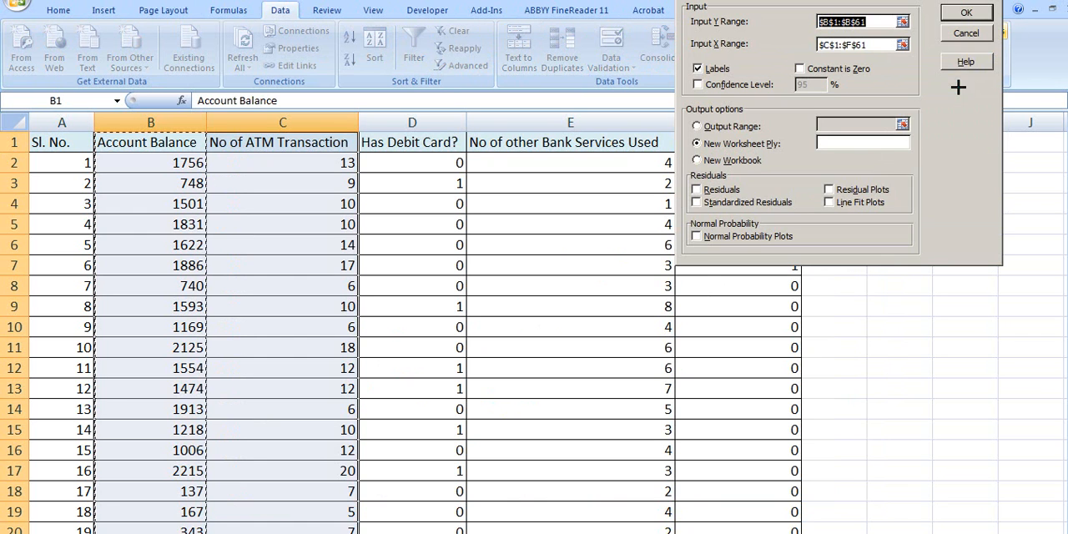
left_click_drag(819, 0, 620, 114)
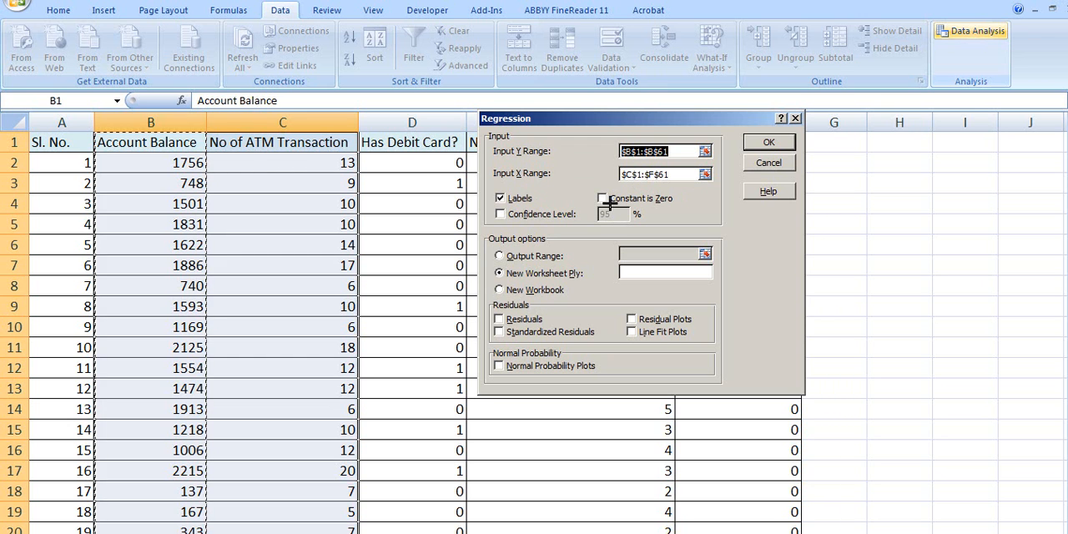
- Try to pick B1:B61 and C1:C61 as the regression's input ranges, including their header cells
left_click(230, 177)
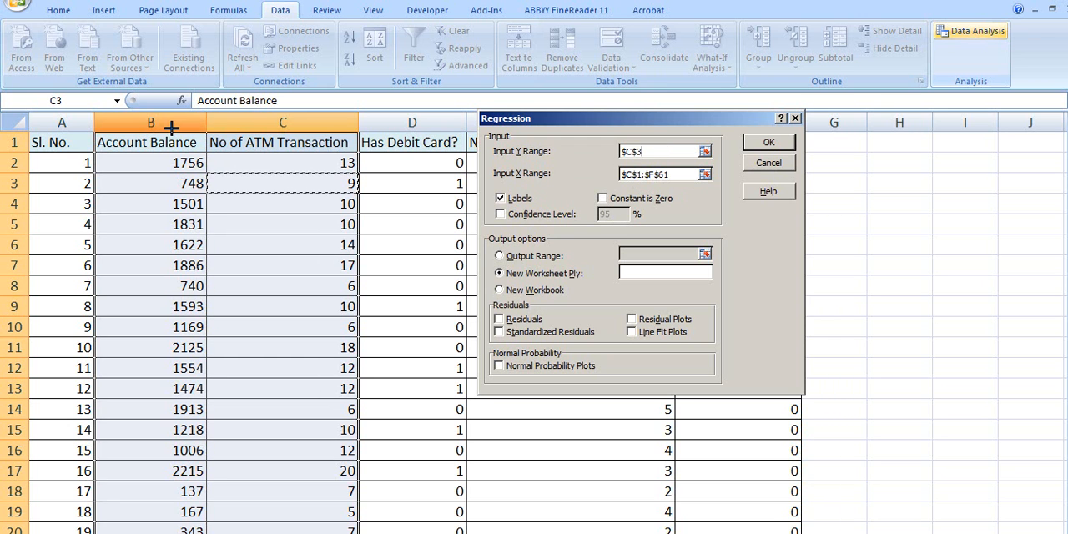
left_click_drag(166, 144, 159, 487)
scroll(288, 428, "up", 13)
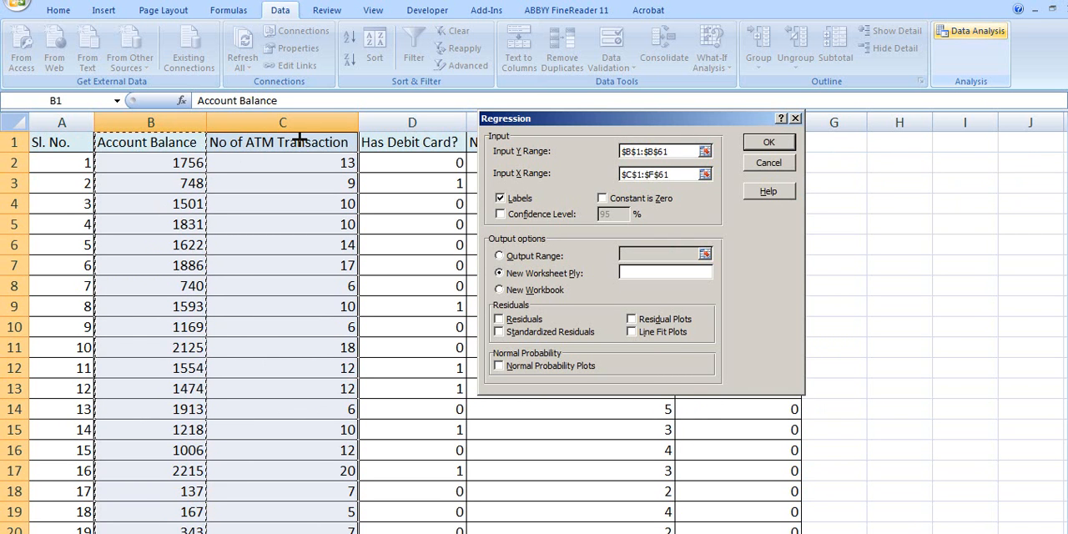
left_click_drag(277, 149, 354, 499)
left_click_drag(282, 487, 282, 488)
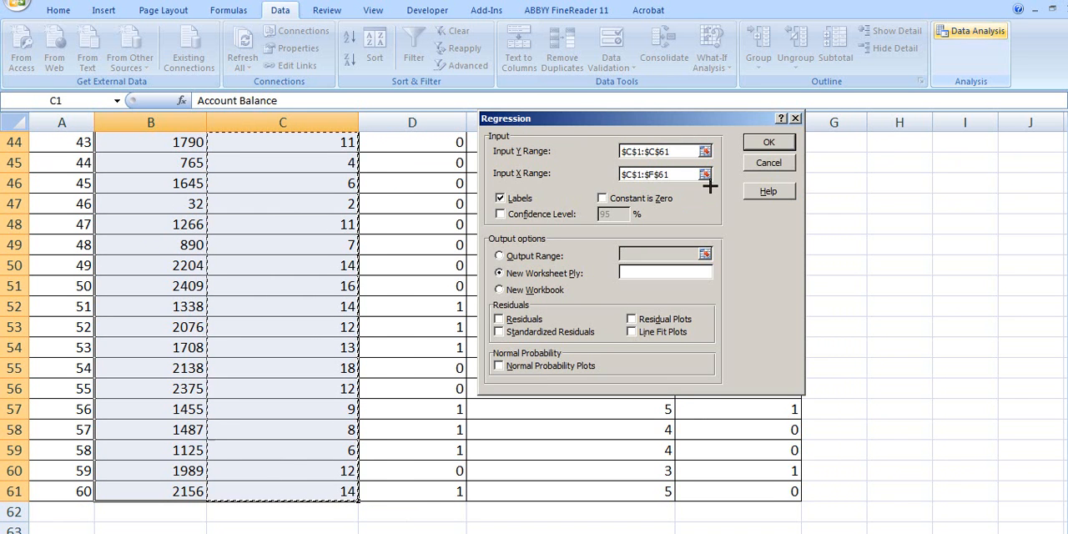
left_click_drag(1067, 499, 1058, 144)
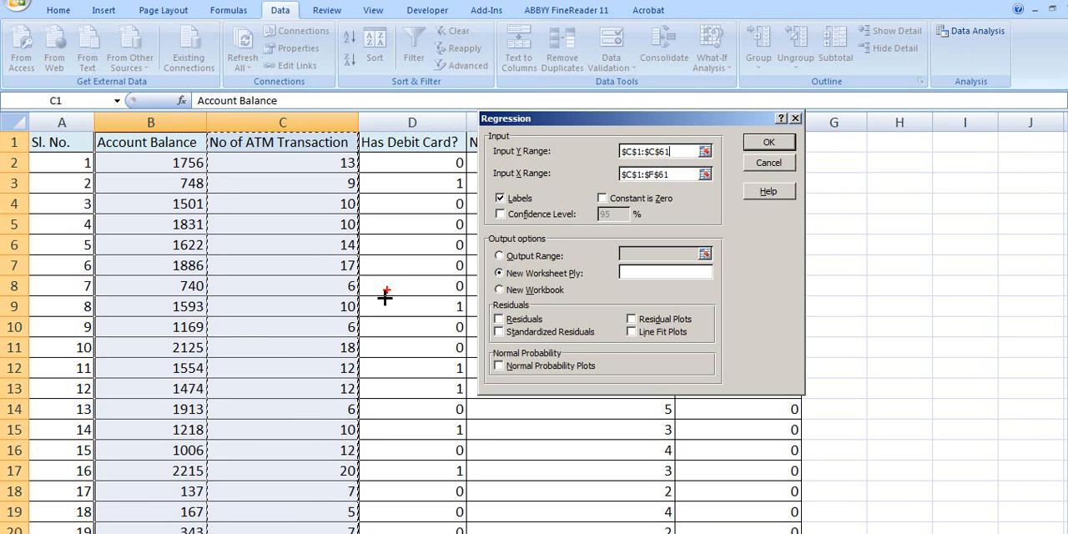
- Review the regression's Labels, Constant is Zero, Confidence Level, output location, residual and normal probability options
mouse_move(534, 189)
left_mouse_down()
mouse_move(481, 194)
mouse_move(528, 207)
mouse_move(536, 189)
left_mouse_up()
mouse_move(132, 127)
left_mouse_down()
mouse_move(95, 145)
mouse_move(201, 144)
mouse_move(160, 128)
left_mouse_up()
mouse_move(275, 124)
left_mouse_down()
mouse_move(207, 152)
mouse_move(350, 134)
mouse_move(323, 126)
left_mouse_up()
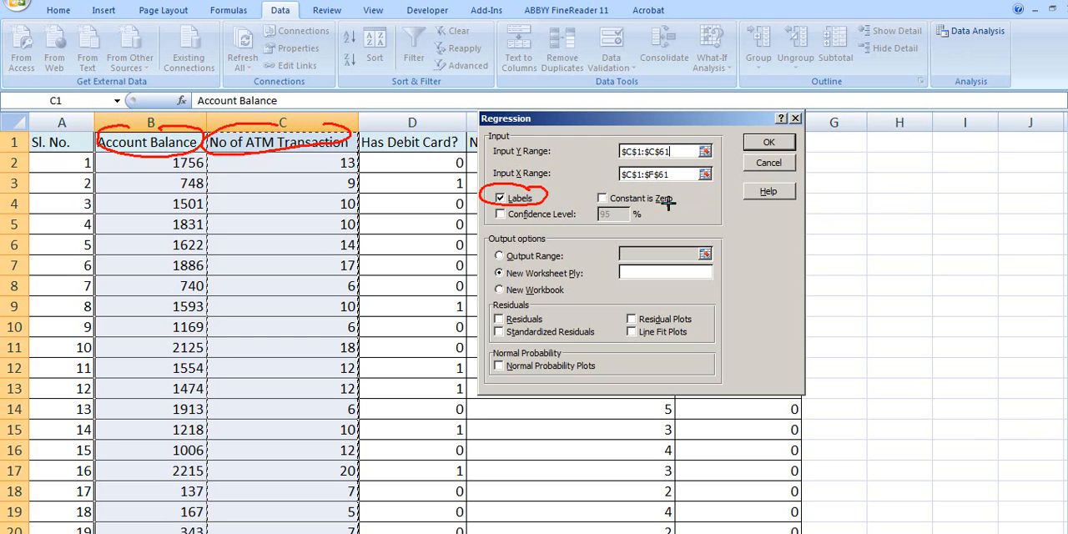
mouse_move(681, 196)
left_mouse_down()
mouse_move(584, 191)
mouse_move(622, 213)
mouse_move(689, 207)
mouse_move(670, 215)
mouse_move(742, 225)
left_mouse_up()
mouse_move(734, 218)
left_mouse_down()
mouse_move(734, 234)
mouse_move(788, 238)
left_mouse_up()
left_click_drag(787, 217, 762, 239)
mouse_move(704, 215)
left_mouse_down()
mouse_move(708, 239)
mouse_move(707, 209)
left_mouse_up()
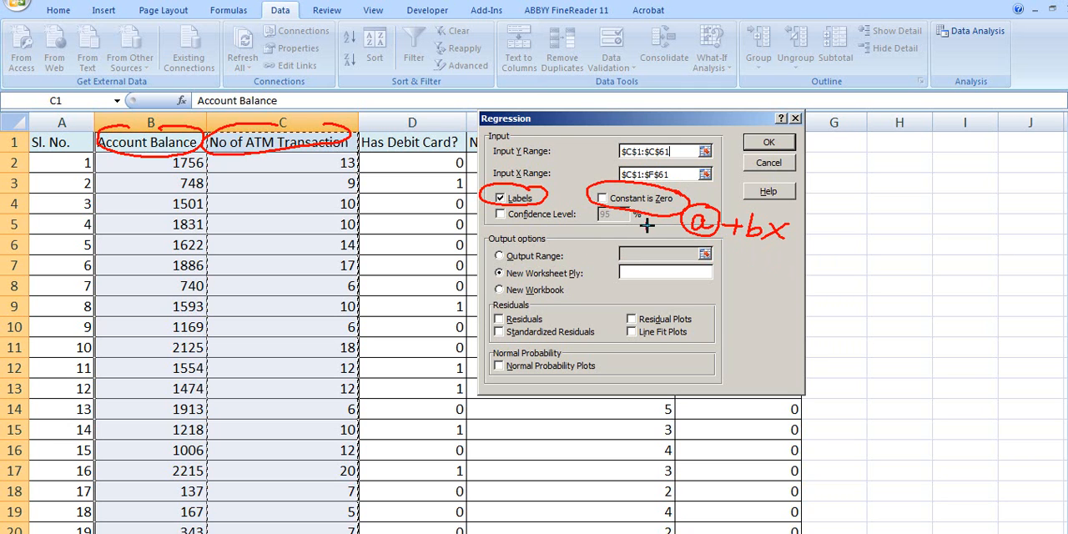
left_click_drag(509, 222, 572, 224)
mouse_move(647, 209)
left_mouse_down()
mouse_move(588, 225)
mouse_move(631, 206)
left_mouse_up()
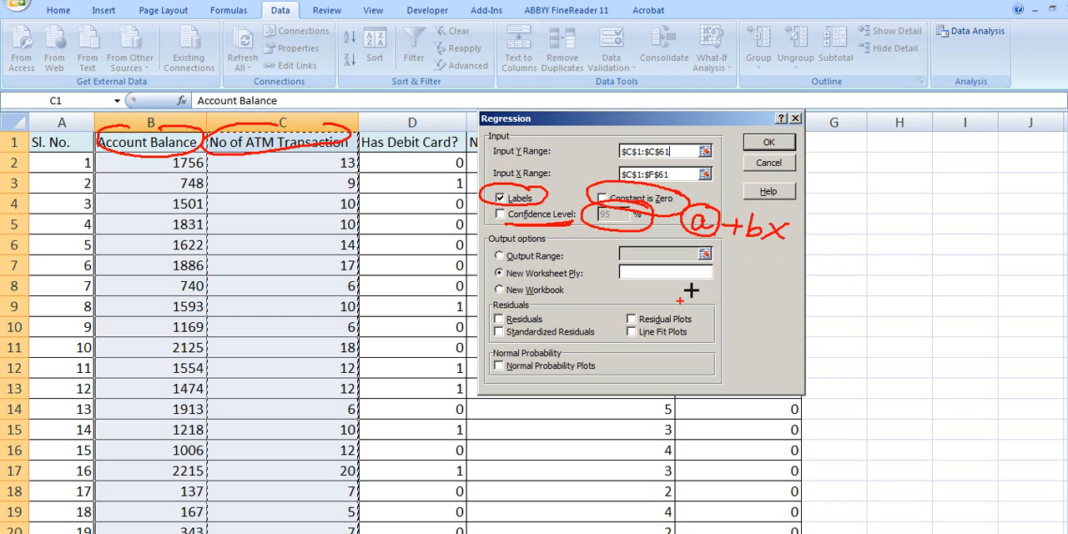
left_click_drag(481, 248, 558, 241)
left_click_drag(505, 266, 581, 261)
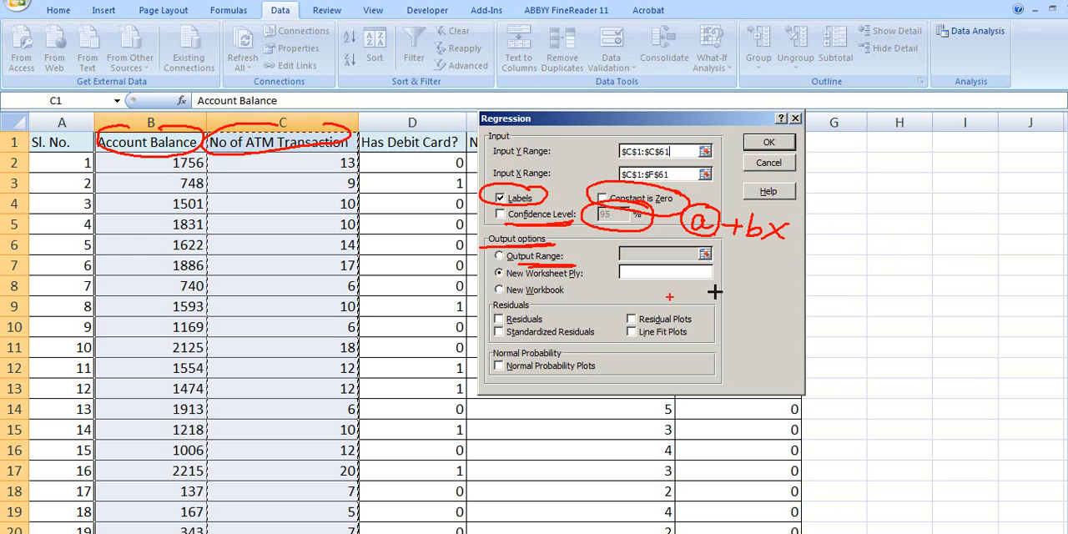
left_click_drag(494, 281, 583, 278)
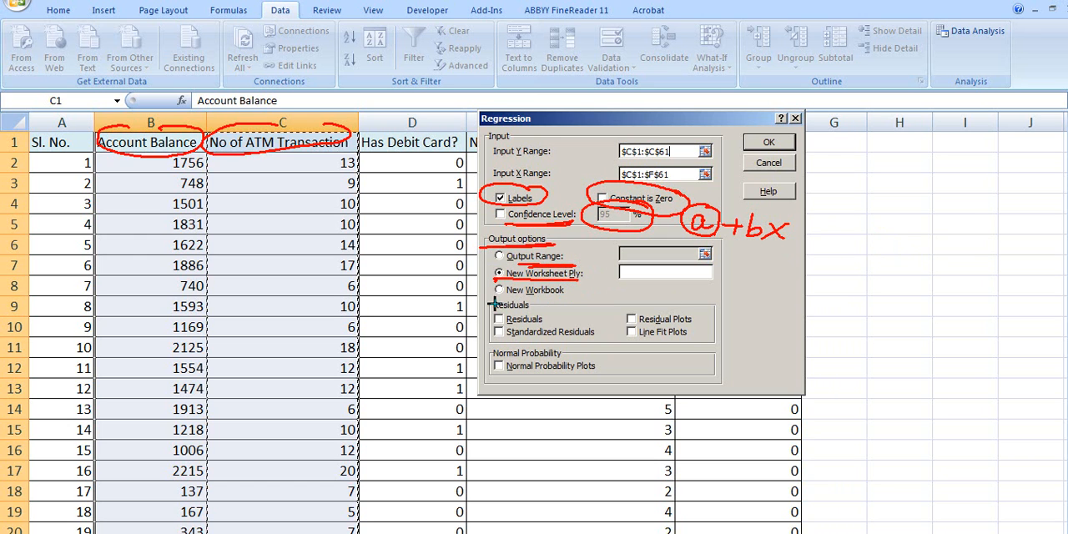
left_click_drag(490, 297, 569, 296)
mouse_move(535, 288)
left_mouse_down()
mouse_move(459, 343)
mouse_move(633, 384)
left_mouse_up()
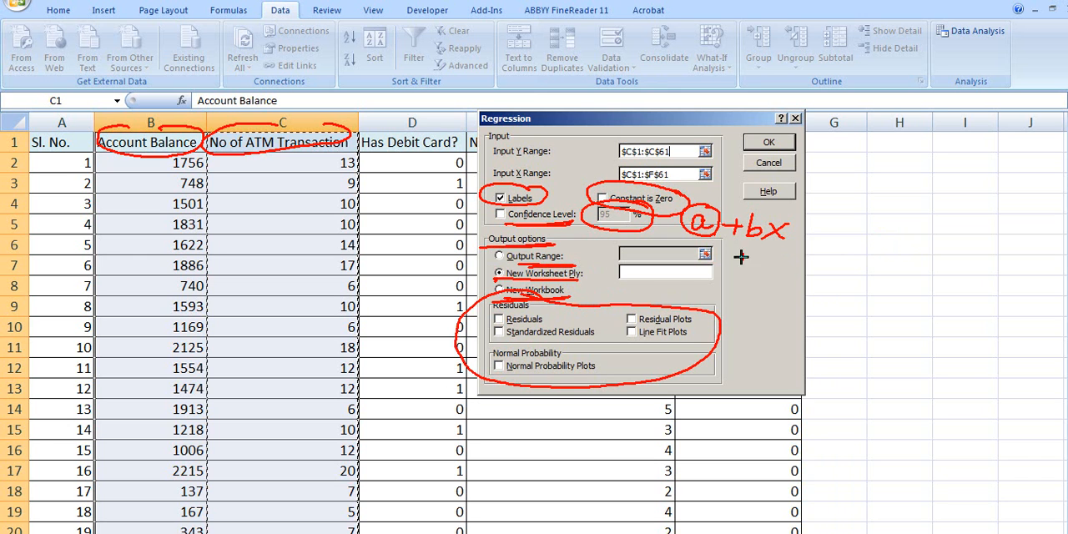
mouse_move(872, 220)
left_mouse_down()
mouse_move(869, 249)
mouse_move(930, 226)
left_mouse_up()
mouse_move(873, 263)
left_mouse_down()
mouse_move(940, 247)
mouse_move(938, 258)
left_mouse_up()
mouse_move(858, 322)
left_mouse_down()
mouse_move(864, 336)
mouse_move(901, 322)
left_mouse_up()
mouse_move(891, 315)
left_mouse_down()
mouse_move(889, 331)
mouse_move(937, 312)
mouse_move(956, 334)
left_mouse_up()
mouse_move(835, 360)
left_mouse_down()
mouse_move(909, 353)
mouse_move(838, 321)
mouse_move(834, 358)
left_mouse_up()
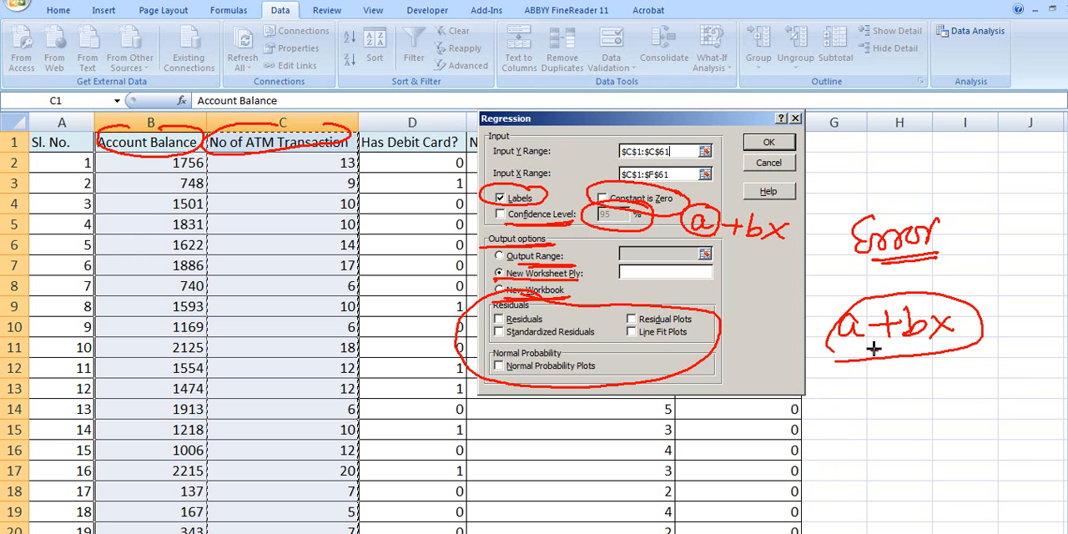
left_click_drag(832, 362, 933, 364)
mouse_move(838, 395)
left_mouse_down()
mouse_move(841, 482)
mouse_move(978, 470)
left_mouse_up()
left_click_drag(843, 460, 957, 380)
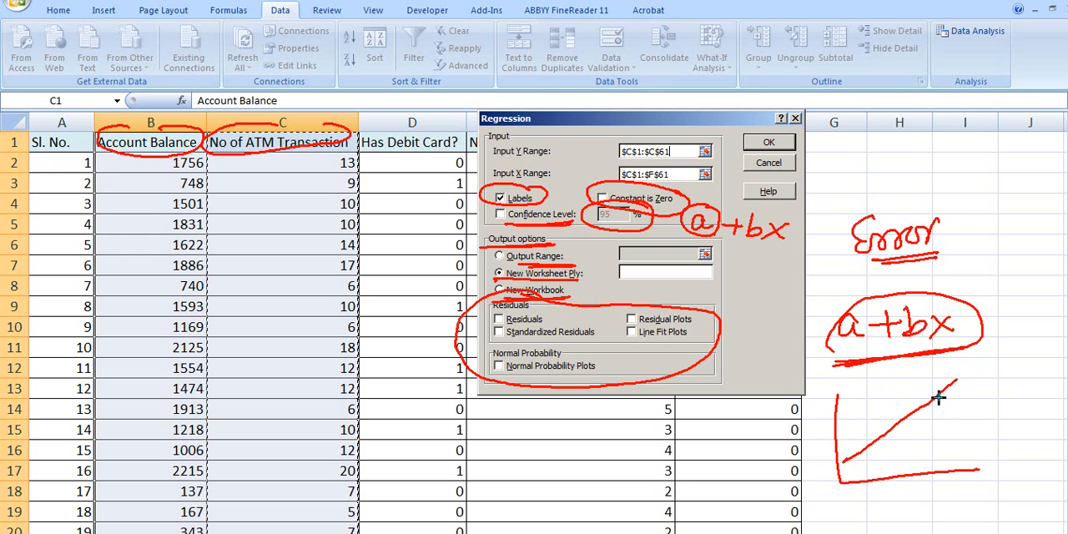
left_click(877, 407)
left_click_drag(841, 434, 883, 435)
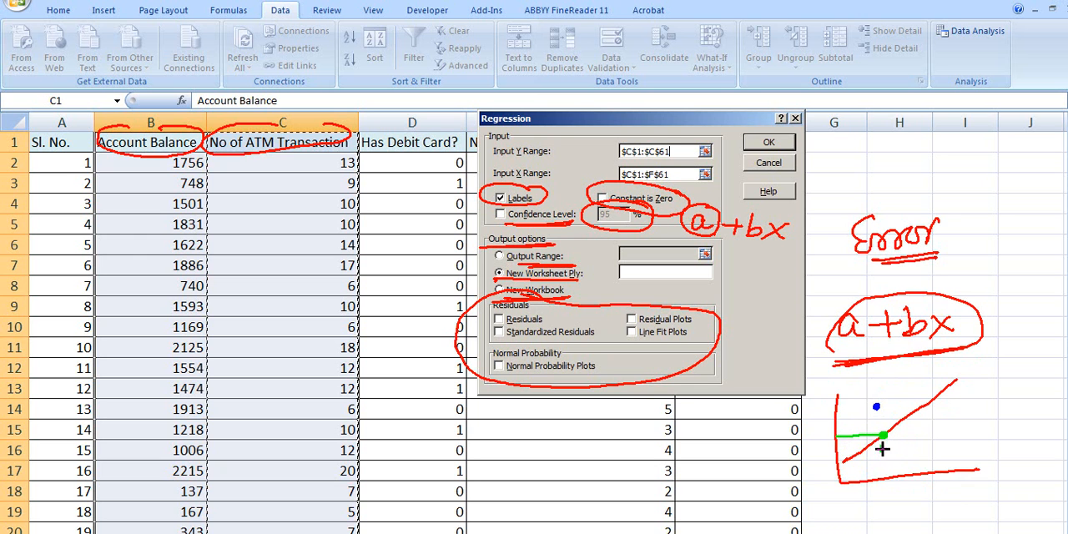
mouse_move(851, 407)
left_mouse_down()
mouse_move(884, 431)
mouse_move(1013, 422)
mouse_move(1011, 439)
mouse_move(973, 445)
left_mouse_up()
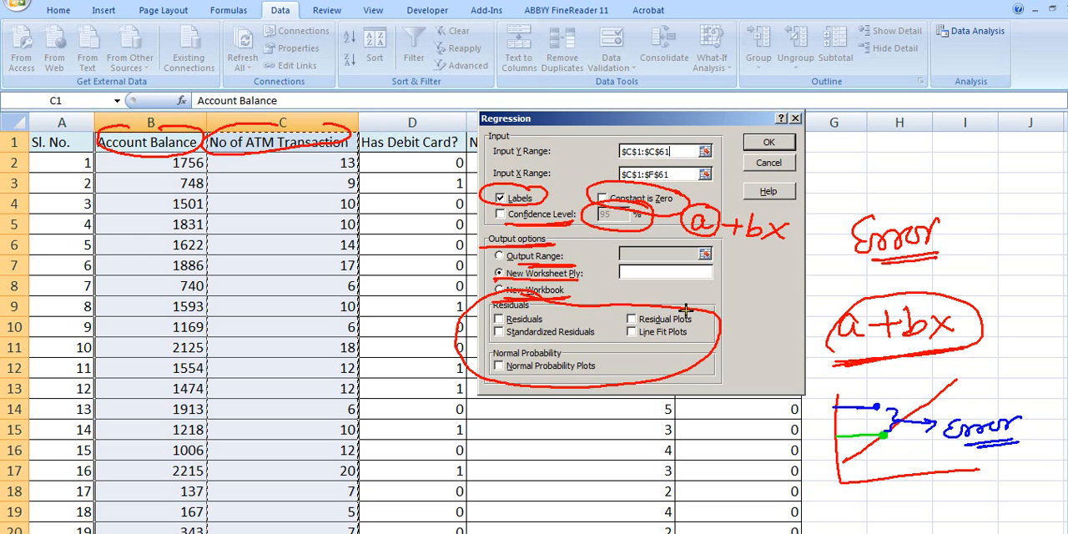
left_click_drag(698, 315, 745, 302)
key("e")
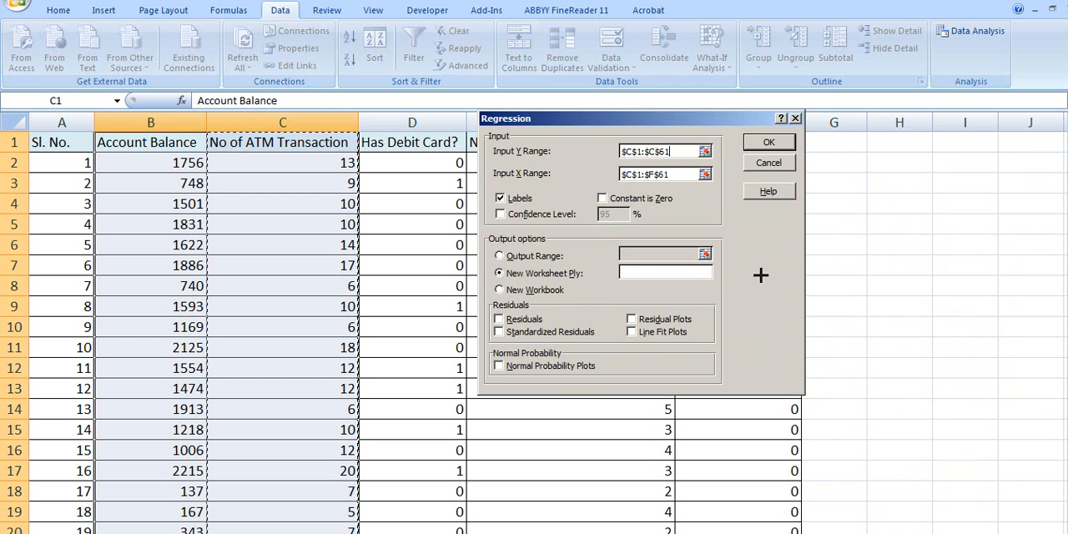
- Try to run the regression with Labels turned off and the Y range set to C1:C61
left_click(501, 198)
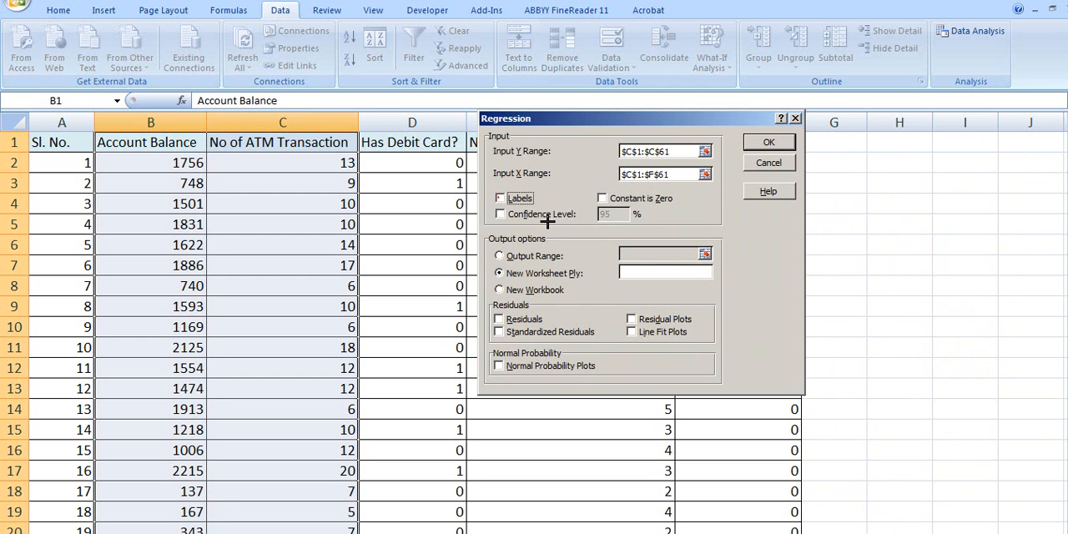
left_click(749, 143)
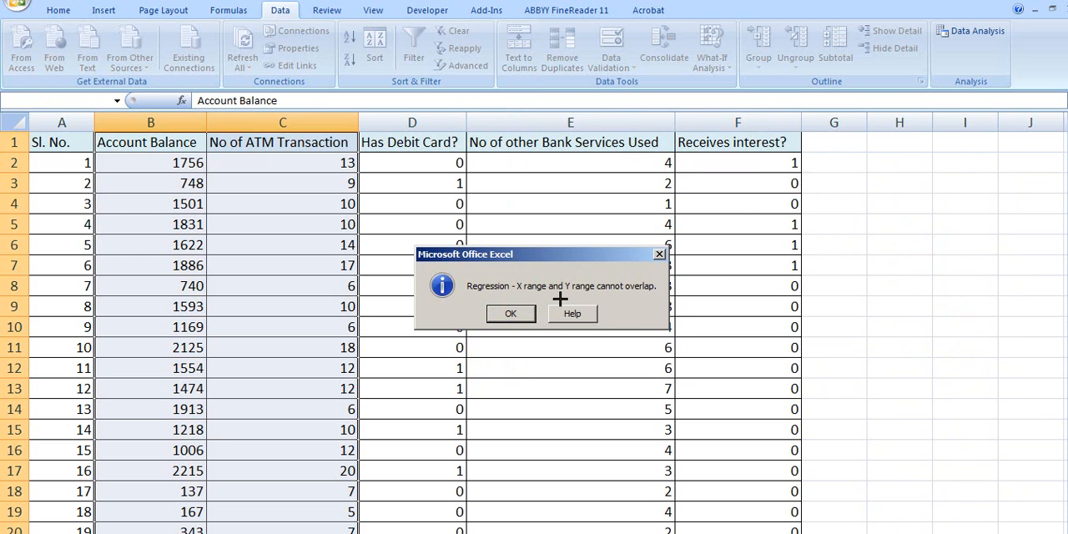
left_click(512, 314)
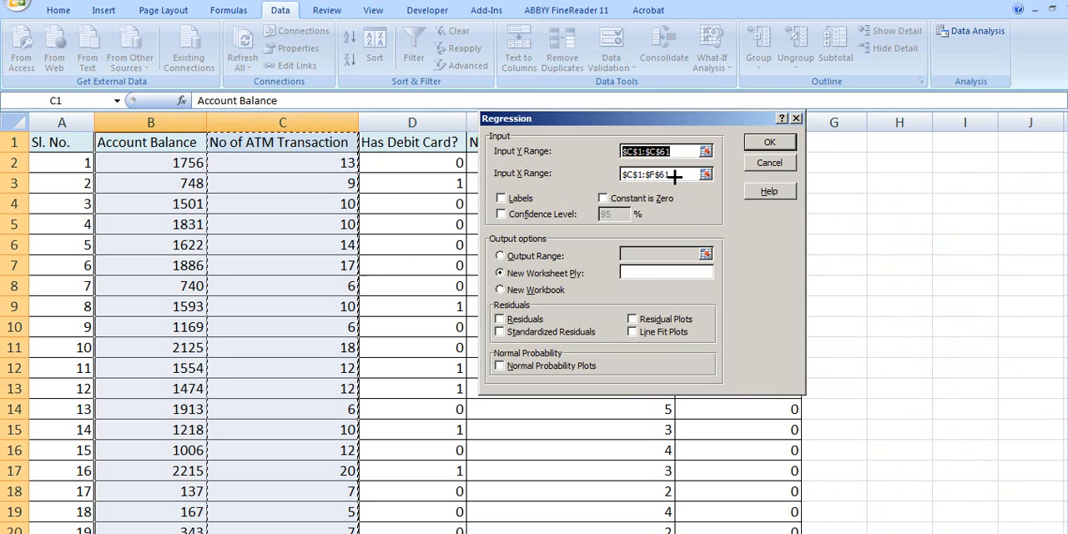
- Set the regression's Input X Range to C1:C61, the No of ATM Transaction column including its header
left_click(674, 175)
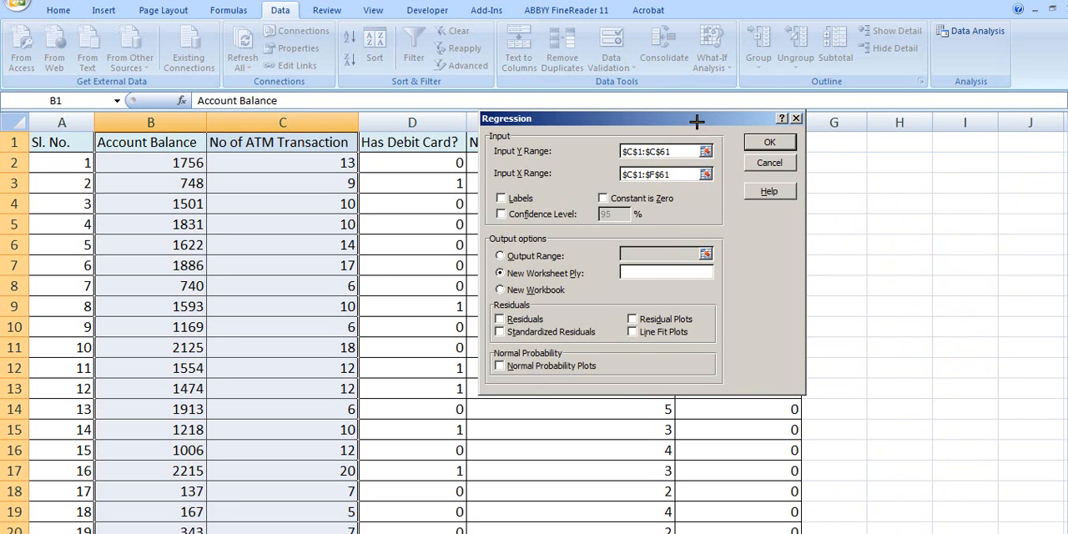
left_click_drag(696, 122, 777, 123)
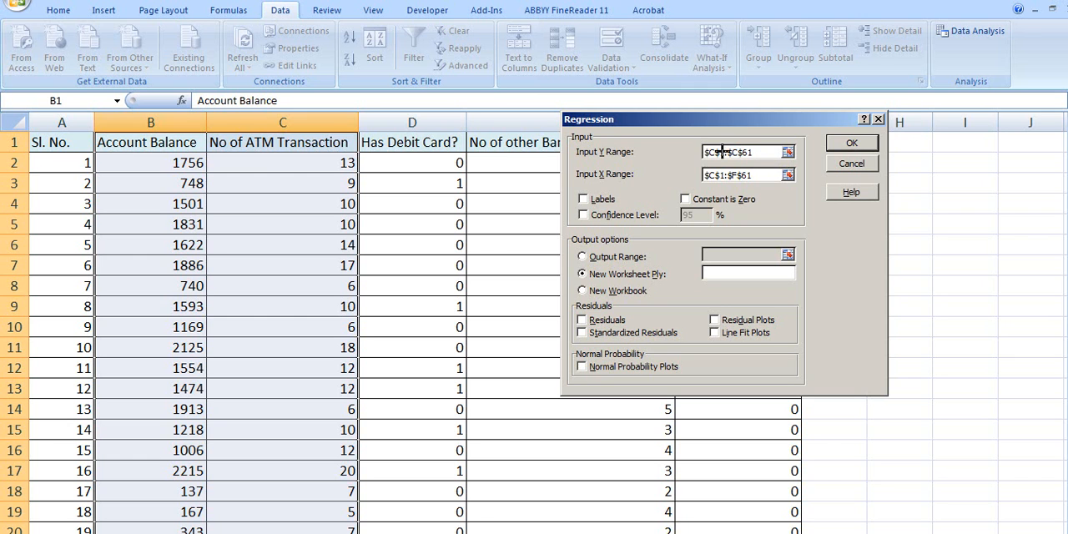
double_click(763, 174)
left_click(786, 176)
left_click_drag(306, 172, 306, 314)
left_click_drag(276, 137, 316, 485)
left_click(878, 135)
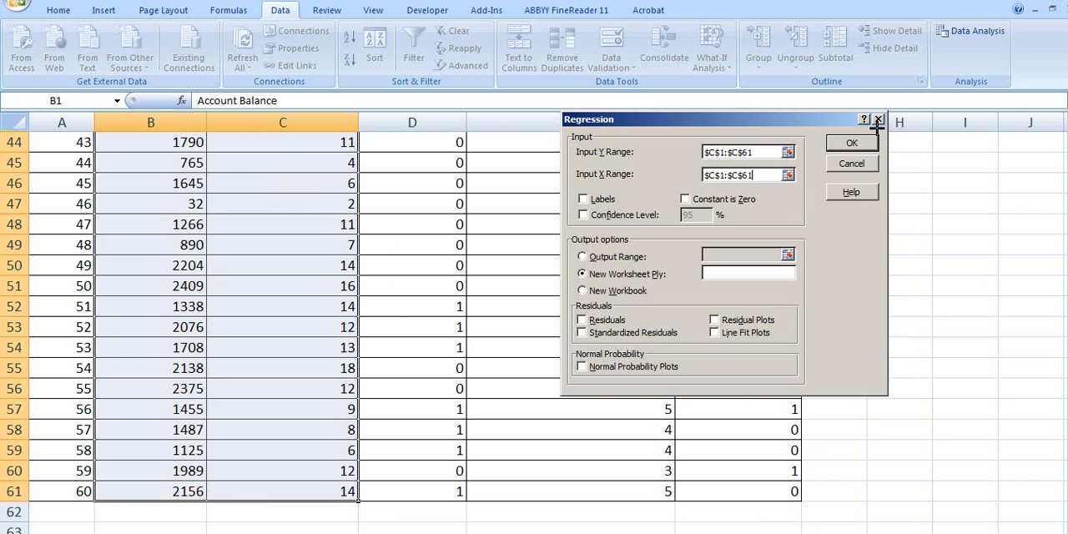
- Set the regression's Input Y Range to B1:B61, the Account Balance column including its header
scroll(951, 298, "up", 14)
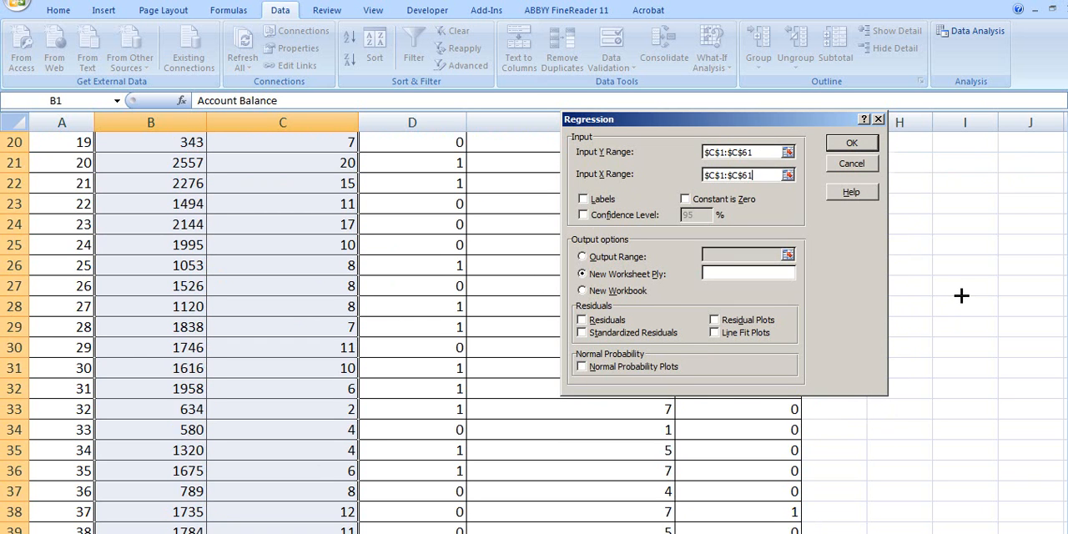
left_click(788, 152)
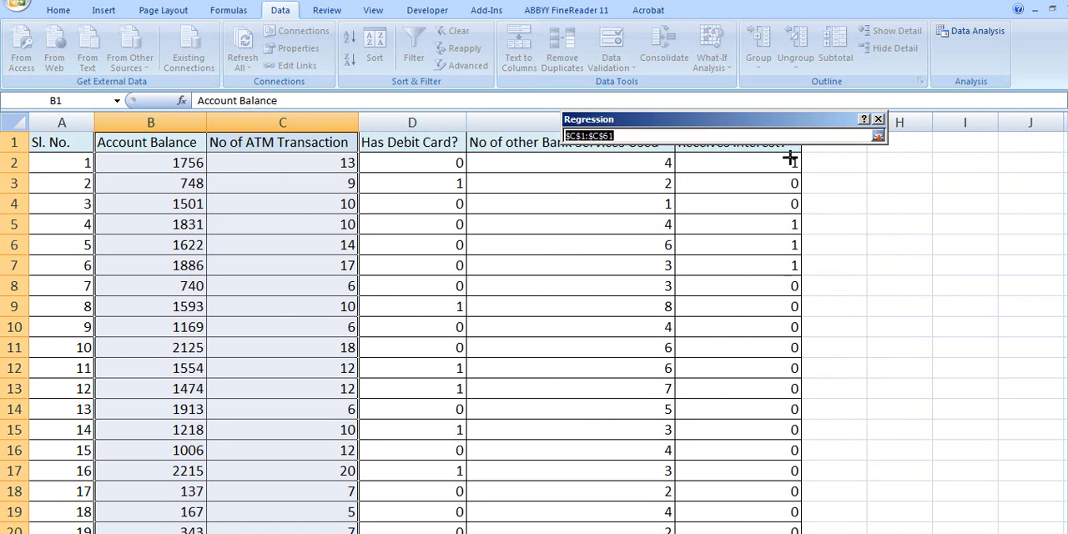
left_click_drag(143, 135, 150, 531)
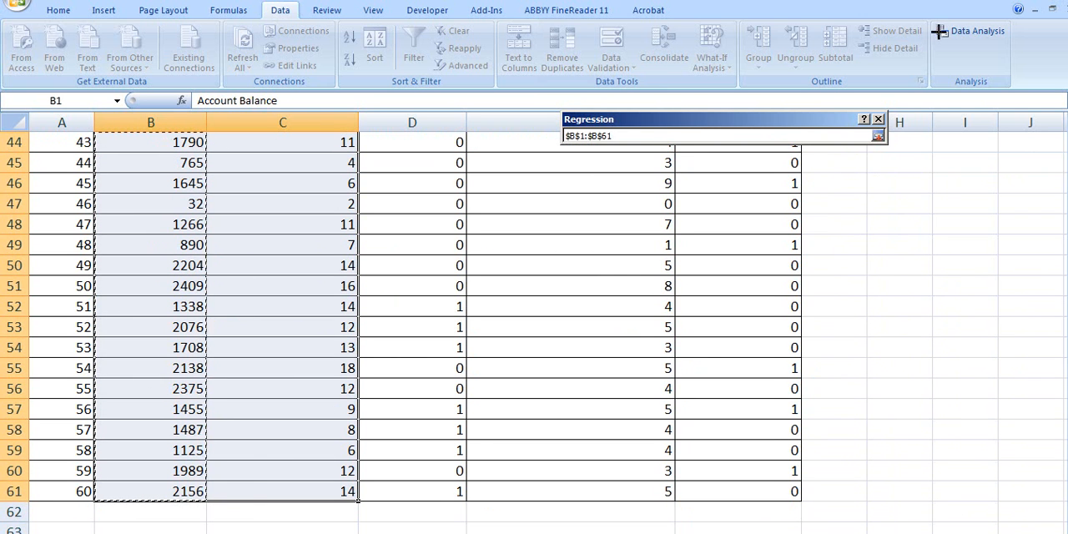
left_click(878, 135)
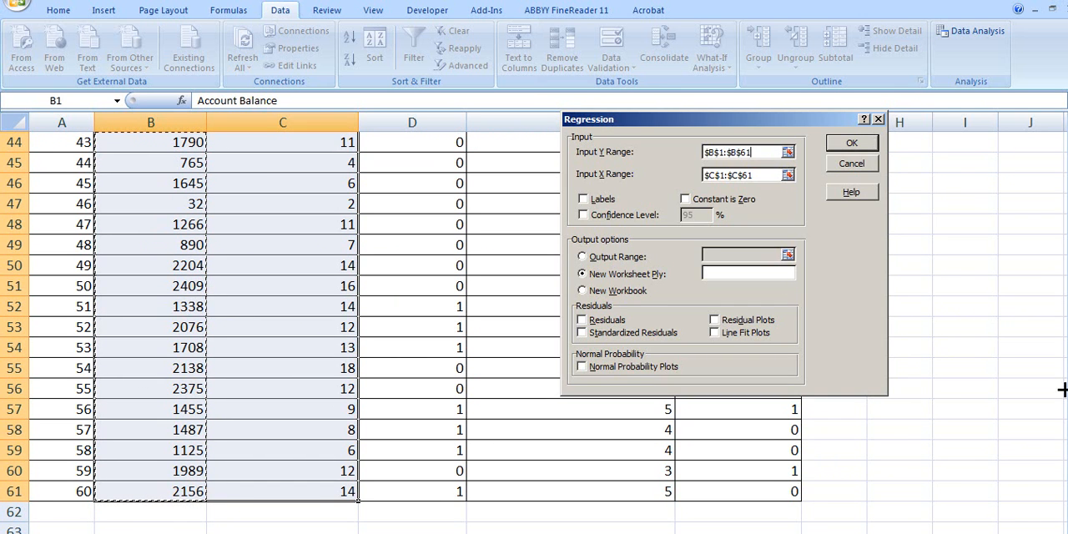
left_click_drag(1061, 367, 1020, 176)
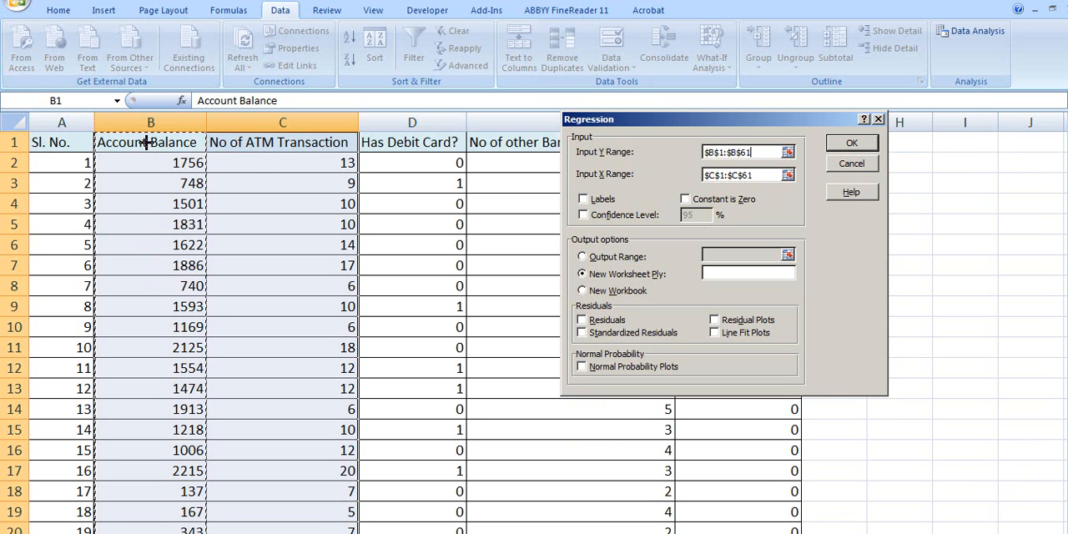
- Try to run the regression of B1:B61 on C1:C61 without treating the first row as labels
left_click(843, 141)
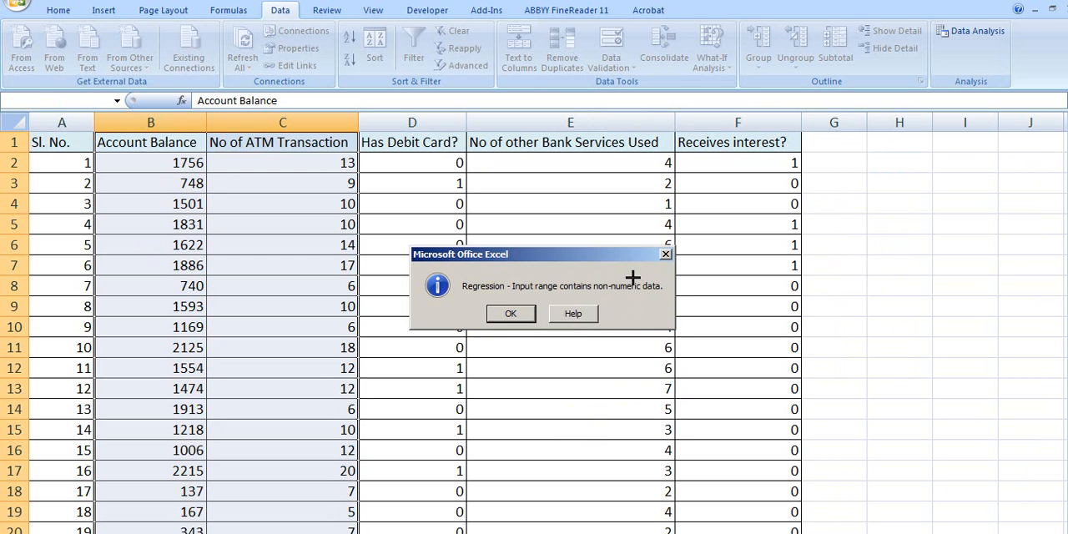
mouse_move(637, 267)
left_mouse_down()
mouse_move(581, 292)
mouse_move(661, 286)
mouse_move(638, 269)
left_mouse_up()
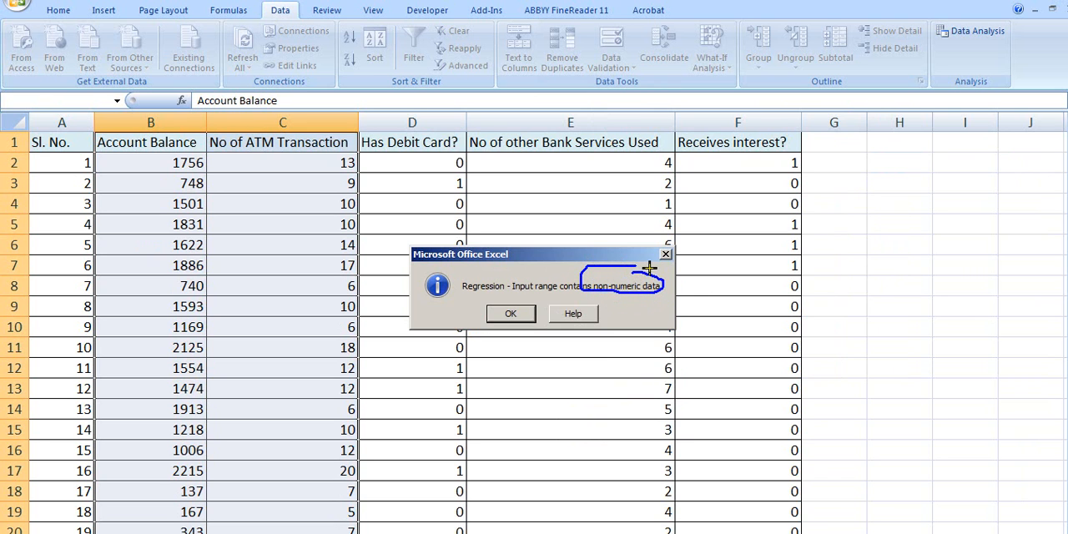
mouse_move(135, 130)
left_mouse_down()
mouse_move(111, 126)
mouse_move(107, 153)
mouse_move(260, 138)
mouse_move(208, 159)
mouse_move(338, 135)
mouse_move(278, 123)
left_mouse_up()
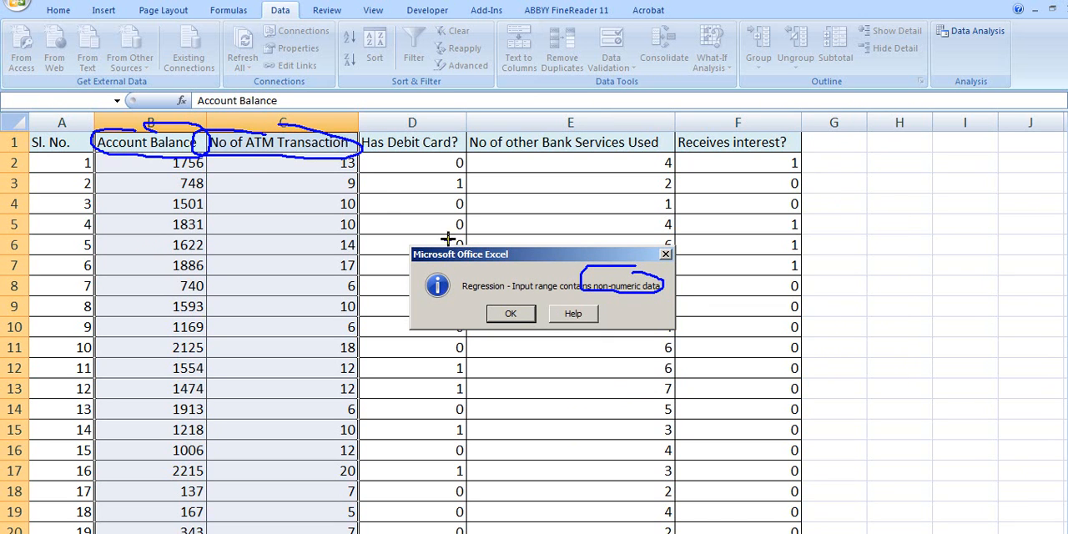
left_click(510, 313)
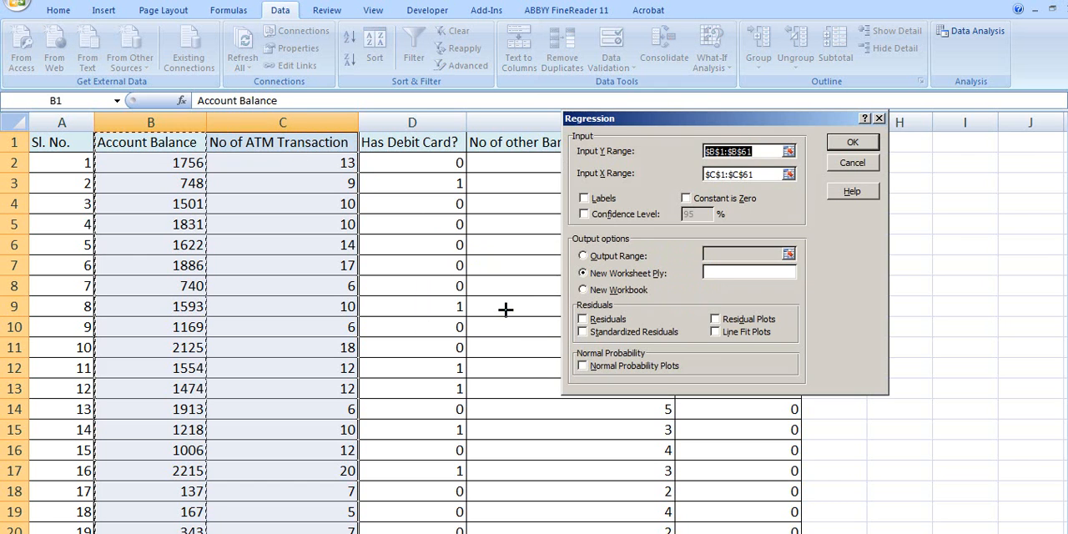
- Turn on Labels and run the regression, sending the summary output to a new worksheet
left_click(582, 198)
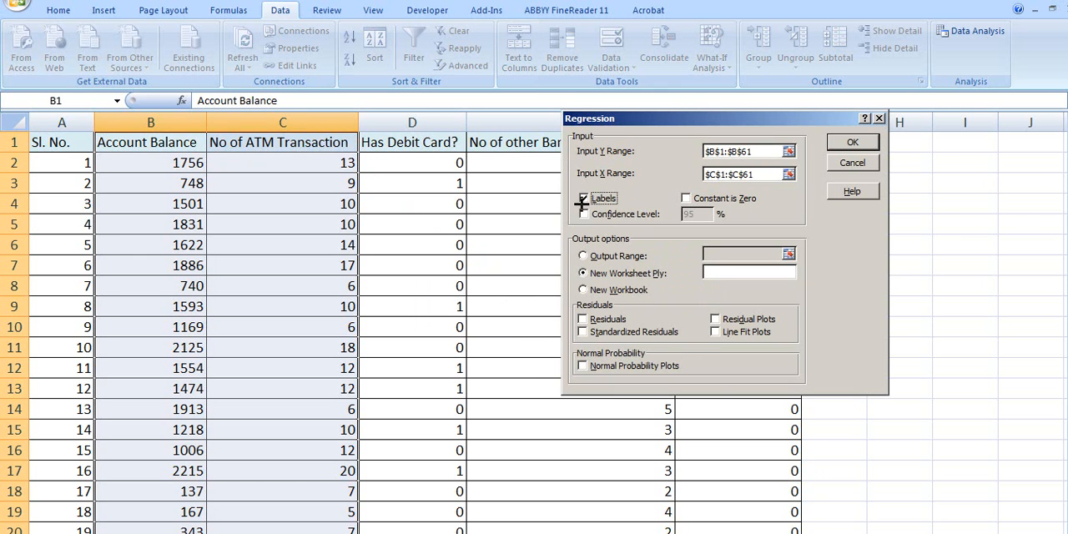
left_click(852, 143)
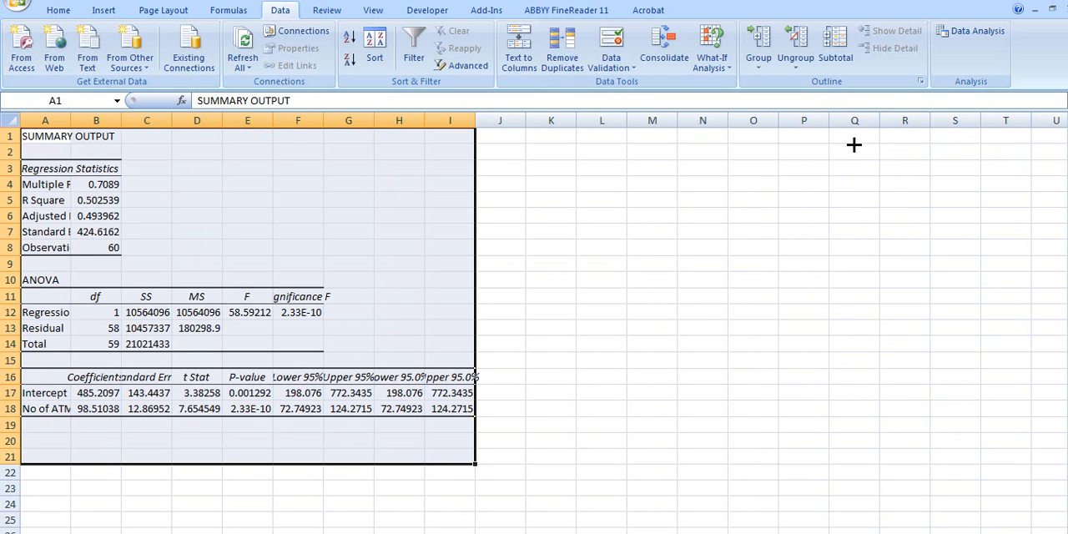
- AutoFit columns A, B, F, G, H and I of the regression summary output to their contents
left_click(641, 283)
scroll(377, 317, "up", 2)
left_click_drag(99, 126, 99, 127)
double_click(98, 126)
scroll(293, 239, "up", 1)
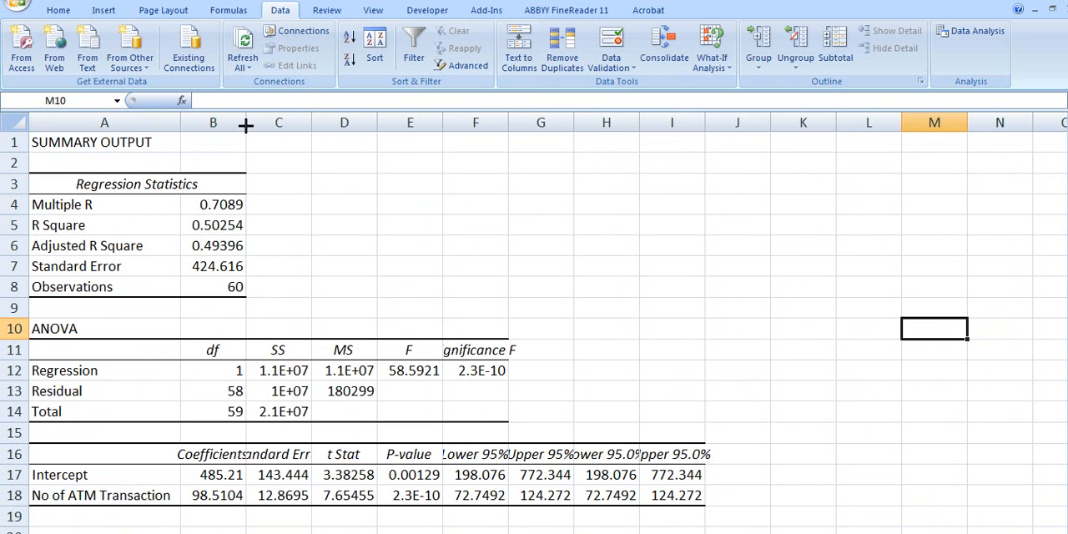
double_click(247, 123)
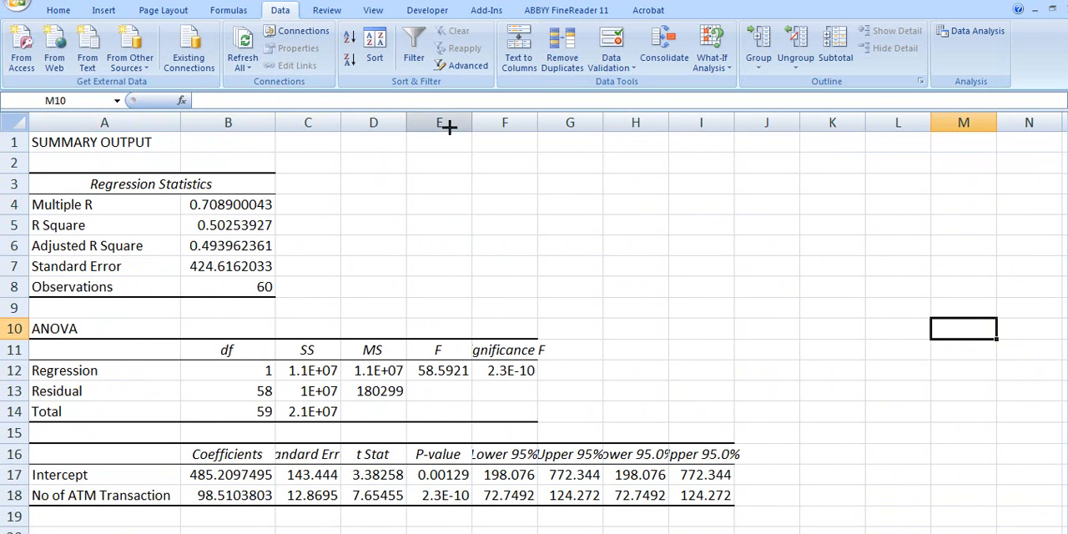
double_click(536, 126)
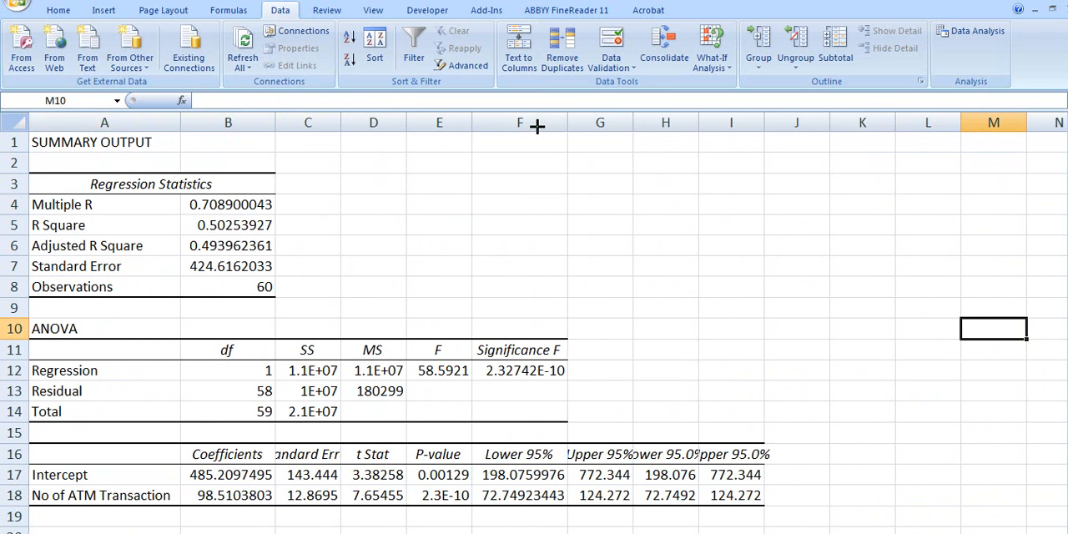
double_click(632, 126)
double_click(726, 126)
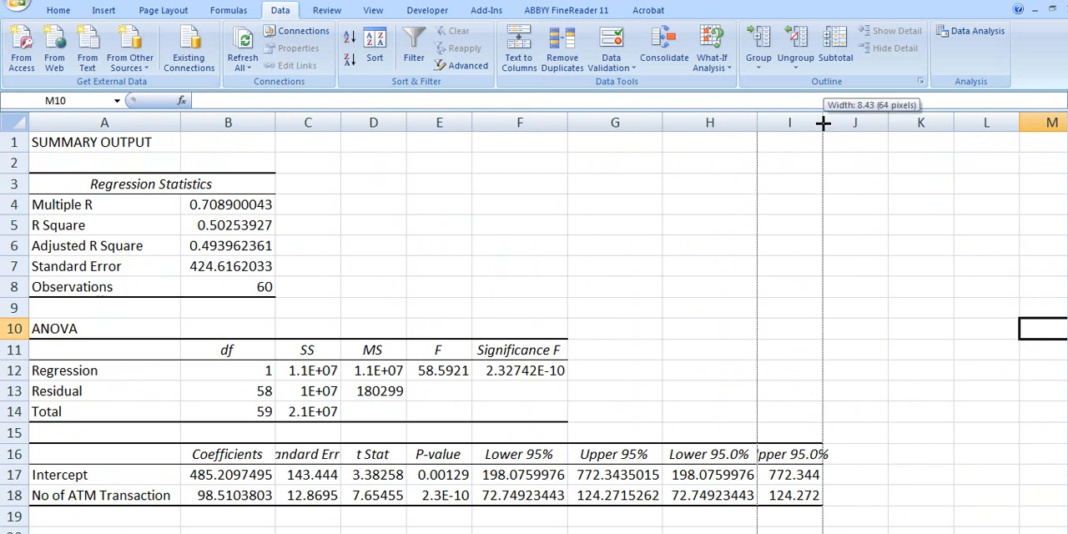
double_click(823, 125)
- Delete the duplicate Lower 95.0% and Upper 95.0% columns from the coefficients table
left_click(687, 122)
right_click(690, 122)
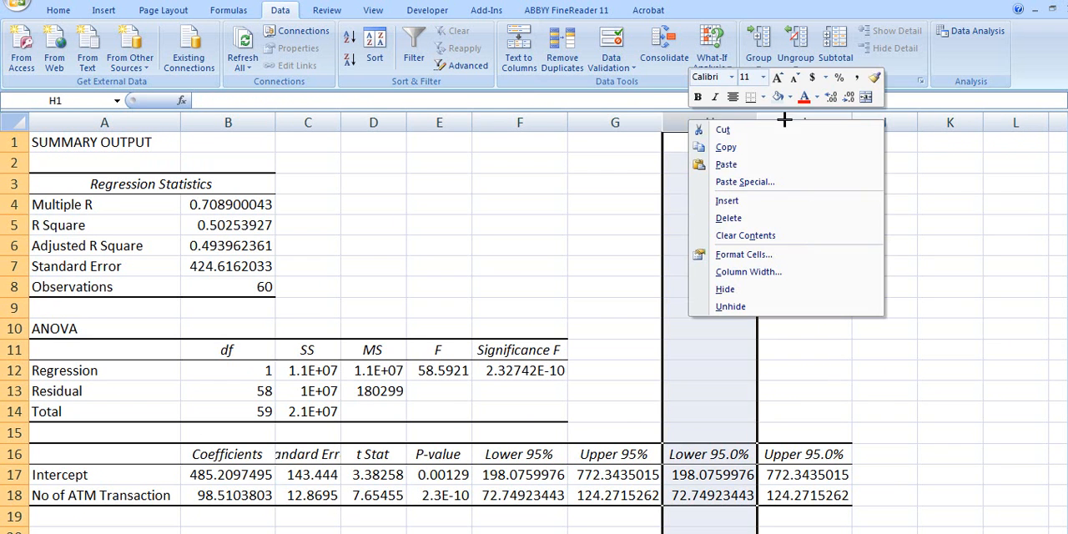
left_click(745, 218)
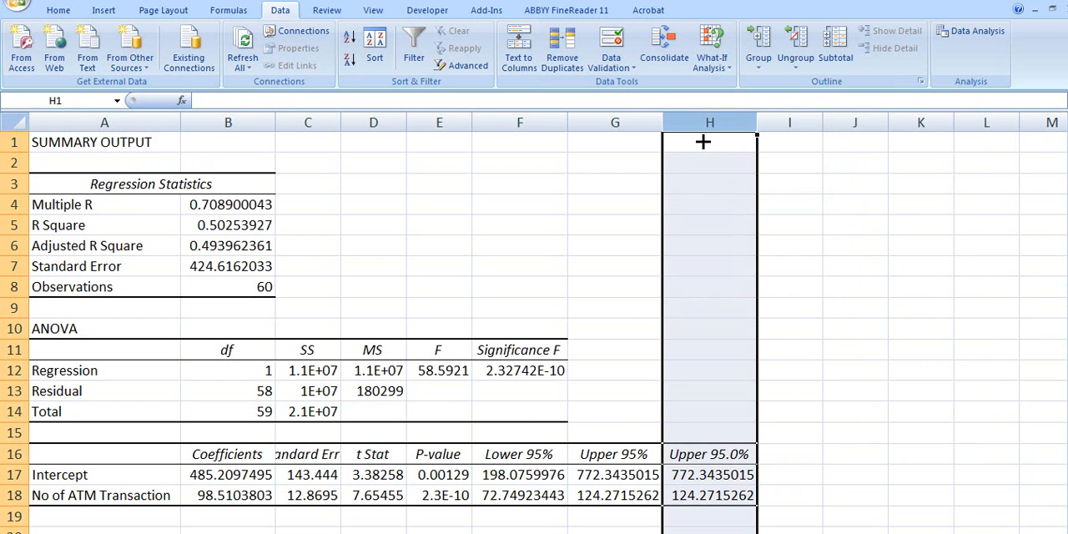
key("ctrl+minus")
left_click(826, 253)
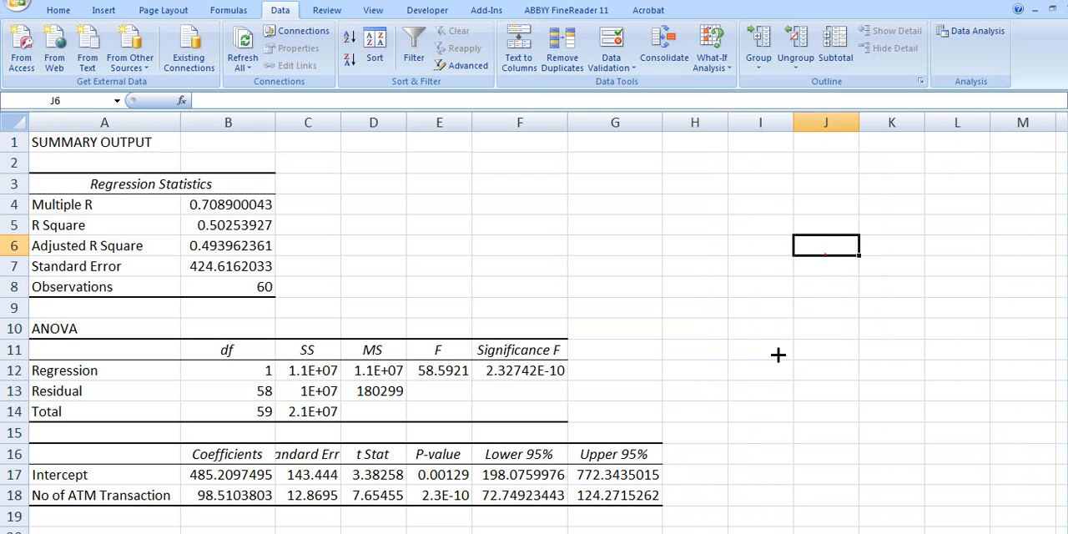
- Circle the R Square value in the Regression Statistics table to examine it
left_click(309, 314)
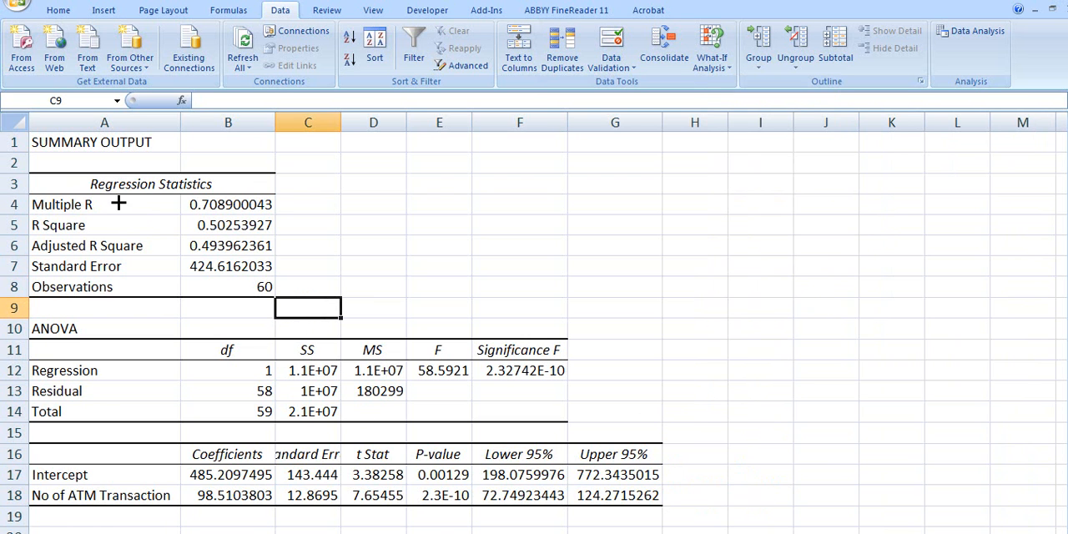
mouse_move(114, 227)
left_mouse_down()
mouse_move(324, 241)
mouse_move(299, 226)
mouse_move(182, 215)
mouse_move(184, 235)
mouse_move(287, 236)
mouse_move(255, 214)
mouse_move(222, 215)
left_mouse_up()
left_click(362, 240)
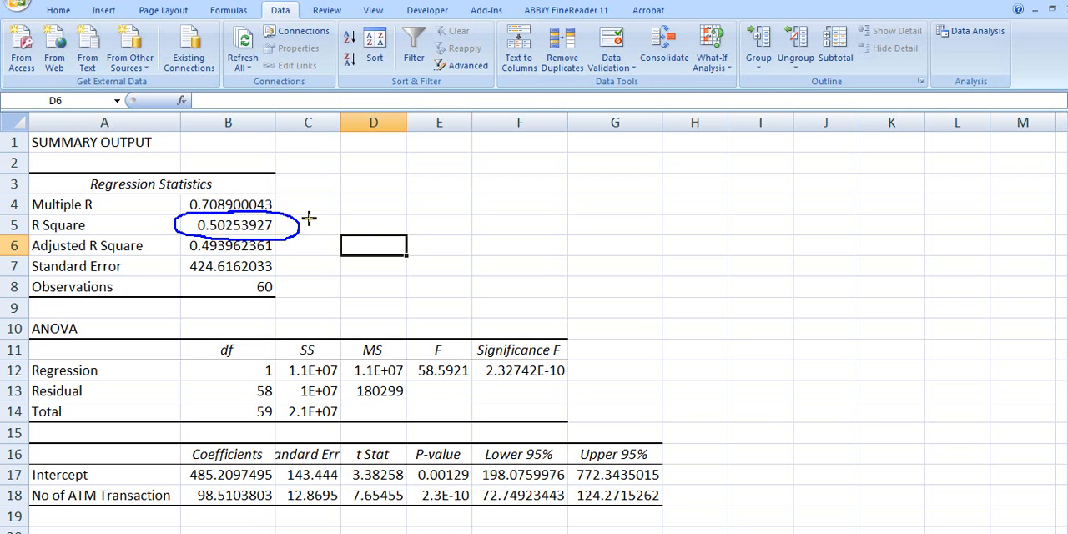
left_click(761, 328)
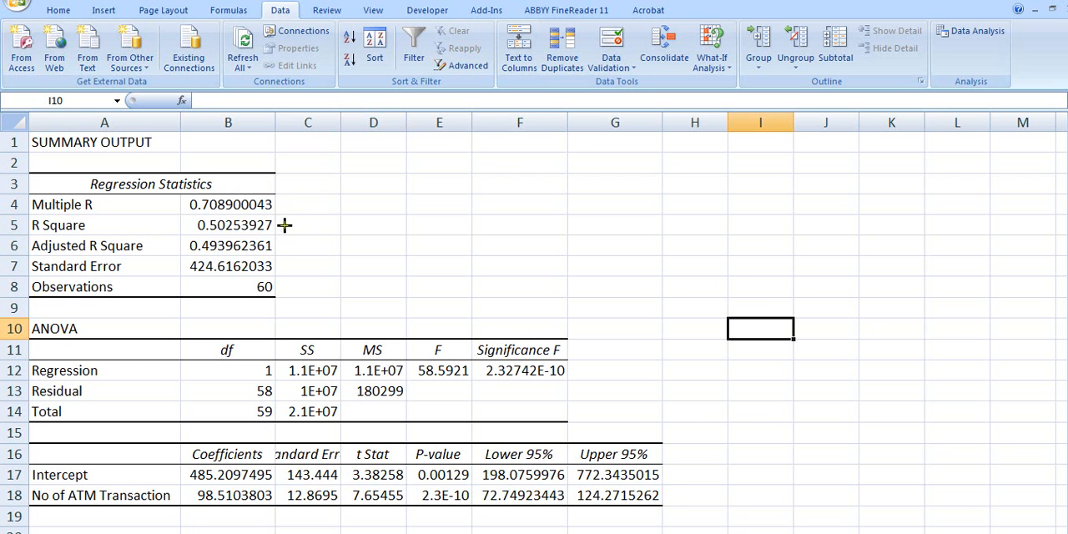
- Mark R Square, Adjusted R Square and Multiple R with the pen, annotating Multiple R as √R², and clear the markings
mouse_move(262, 219)
left_mouse_down()
mouse_move(216, 215)
mouse_move(185, 229)
mouse_move(259, 235)
mouse_move(284, 217)
mouse_move(254, 215)
left_mouse_up()
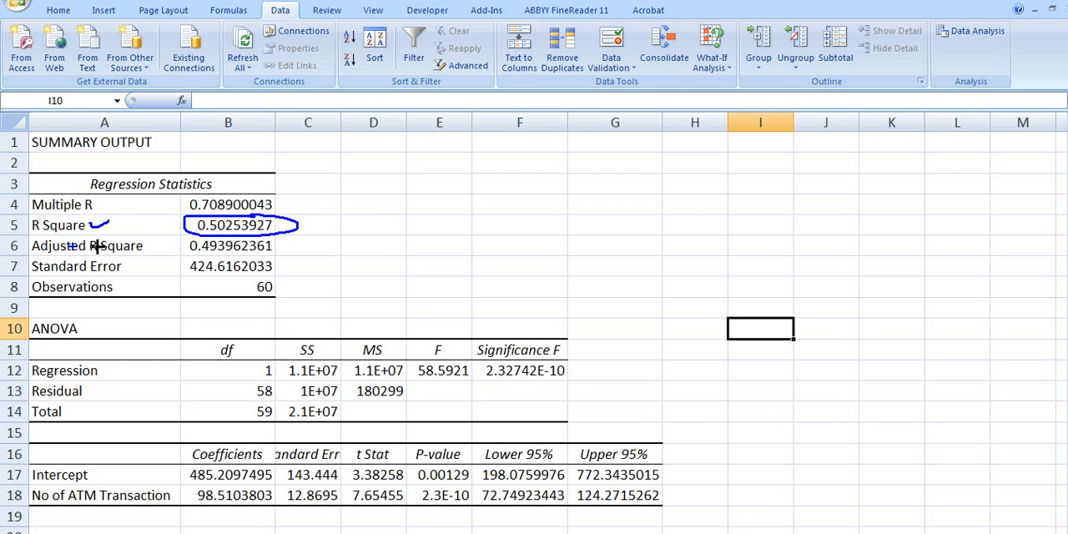
mouse_move(32, 258)
left_mouse_down()
mouse_move(147, 257)
mouse_move(104, 232)
mouse_move(30, 242)
left_mouse_up()
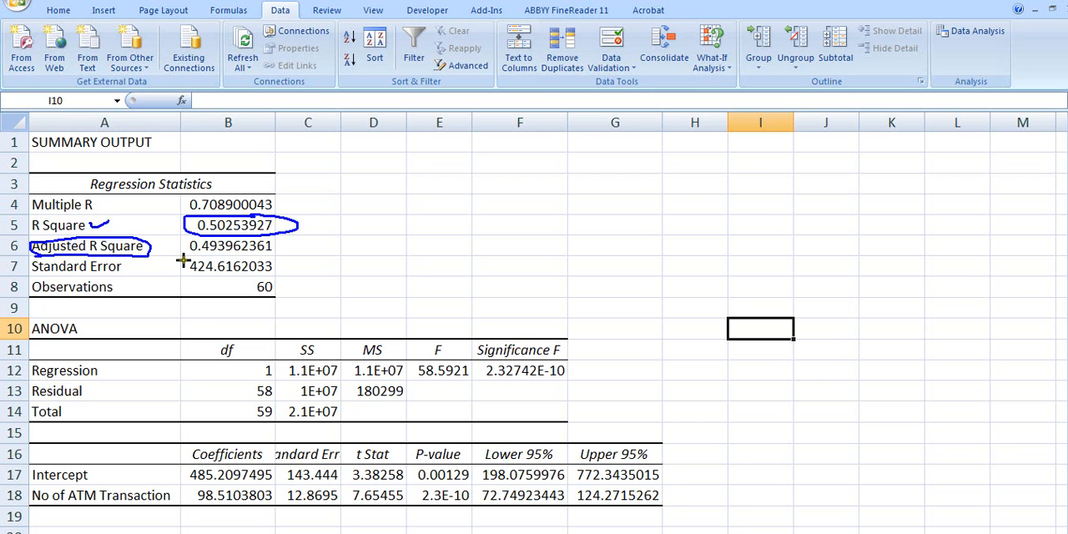
left_click_drag(296, 222, 351, 224)
mouse_move(78, 191)
left_mouse_down()
mouse_move(24, 200)
mouse_move(53, 213)
mouse_move(124, 200)
mouse_move(80, 191)
left_mouse_up()
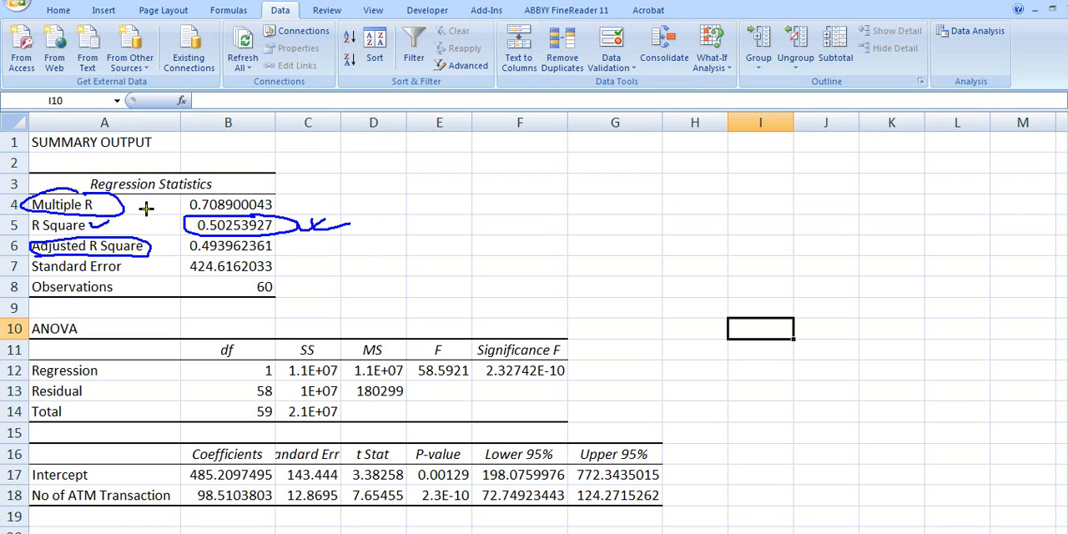
mouse_move(146, 198)
left_mouse_down()
mouse_move(132, 188)
mouse_move(172, 204)
mouse_move(164, 188)
left_mouse_up()
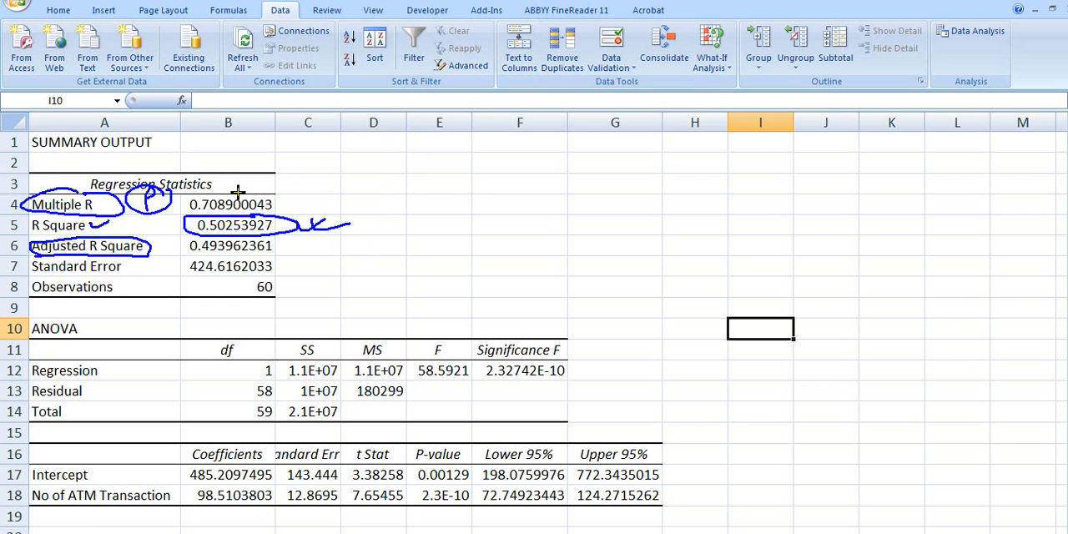
left_click_drag(296, 198, 334, 198)
mouse_move(297, 206)
left_mouse_down()
mouse_move(336, 205)
mouse_move(327, 211)
mouse_move(368, 179)
mouse_move(424, 173)
mouse_move(401, 205)
mouse_move(418, 184)
mouse_move(432, 191)
left_mouse_up()
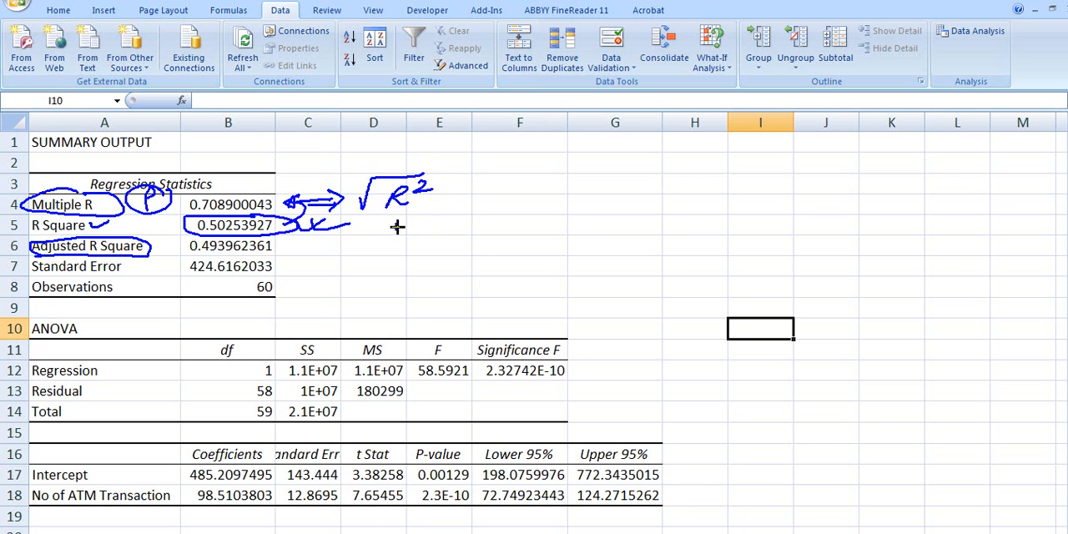
key("Escape")
- Enter =sqrt(B5) in cell E5 and widen column E to show more decimals of the result
left_click(429, 225)
type("=s")
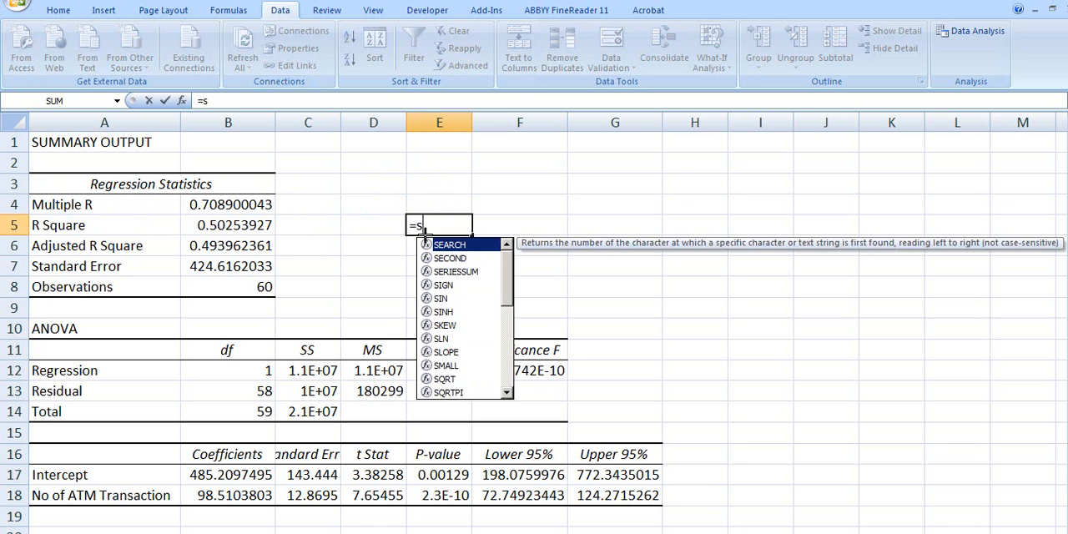
type("qrt(")
key("Left")
key("Left")
key("Left")
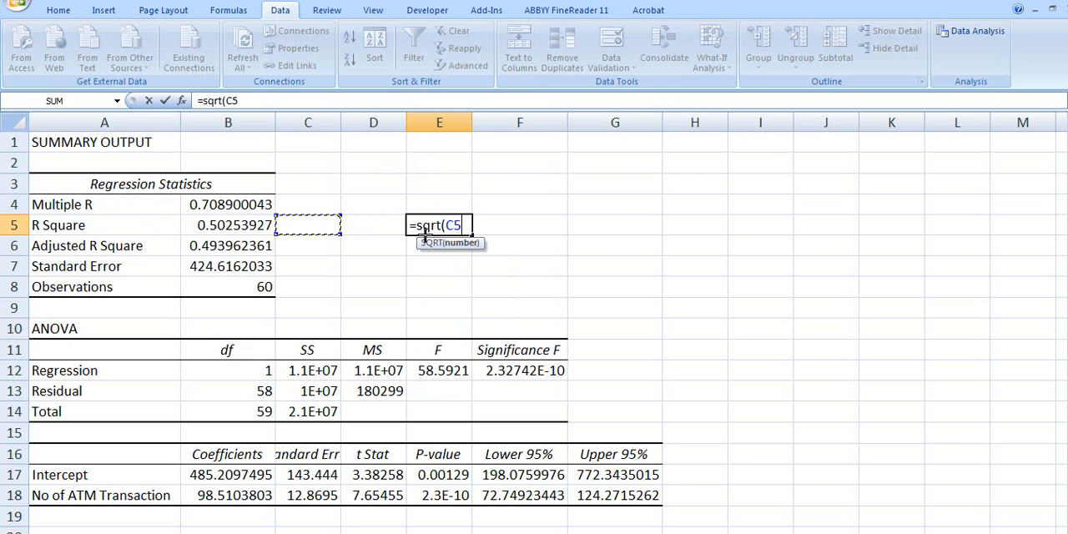
type(")")
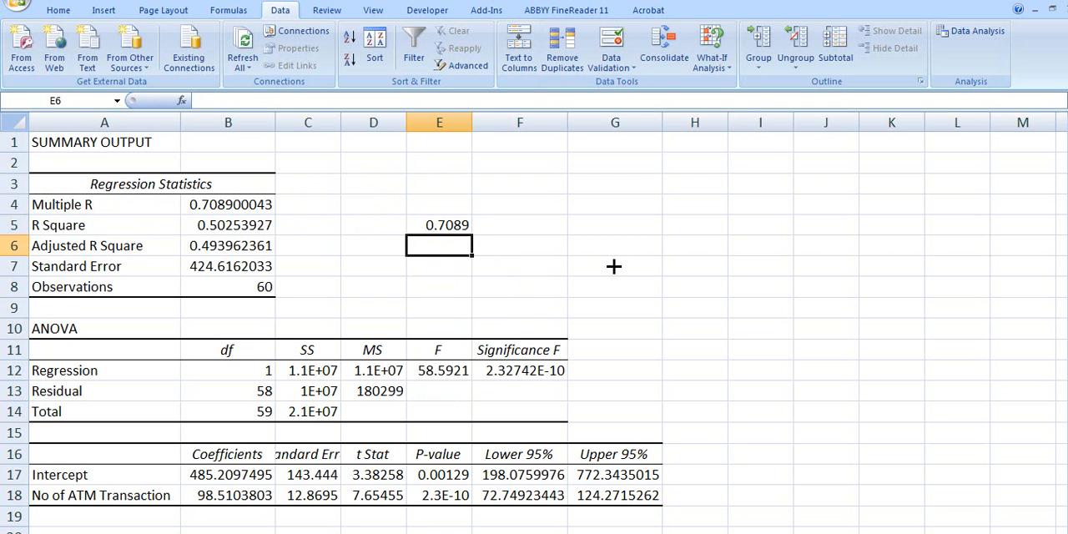
left_click_drag(478, 123, 544, 127)
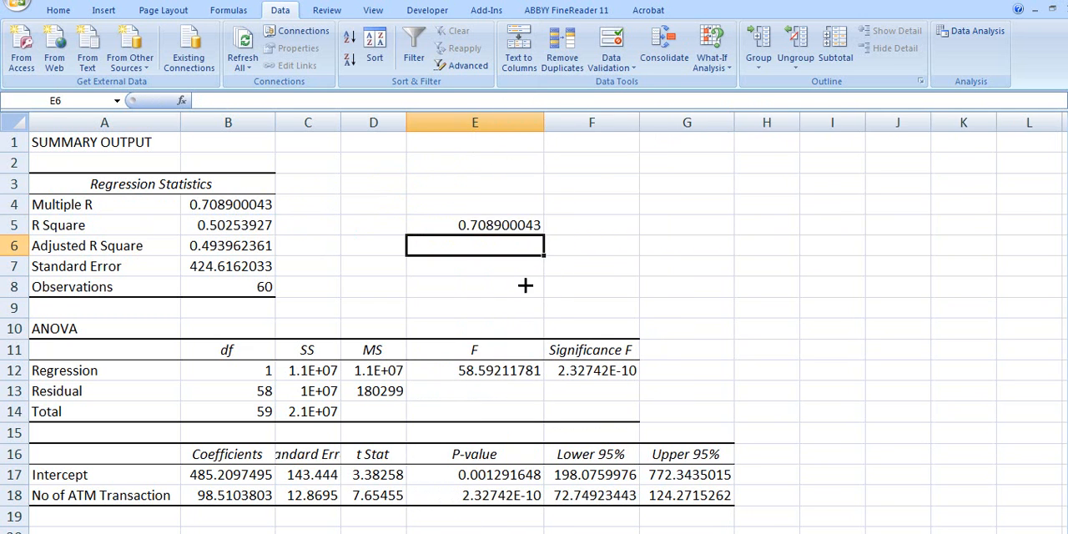
- Compare the square root in E5 with Multiple R, and review R Square, Standard Error and Observations in the Regression Statistics
left_click(508, 225)
left_click(227, 206)
left_click(237, 227)
left_click(380, 282)
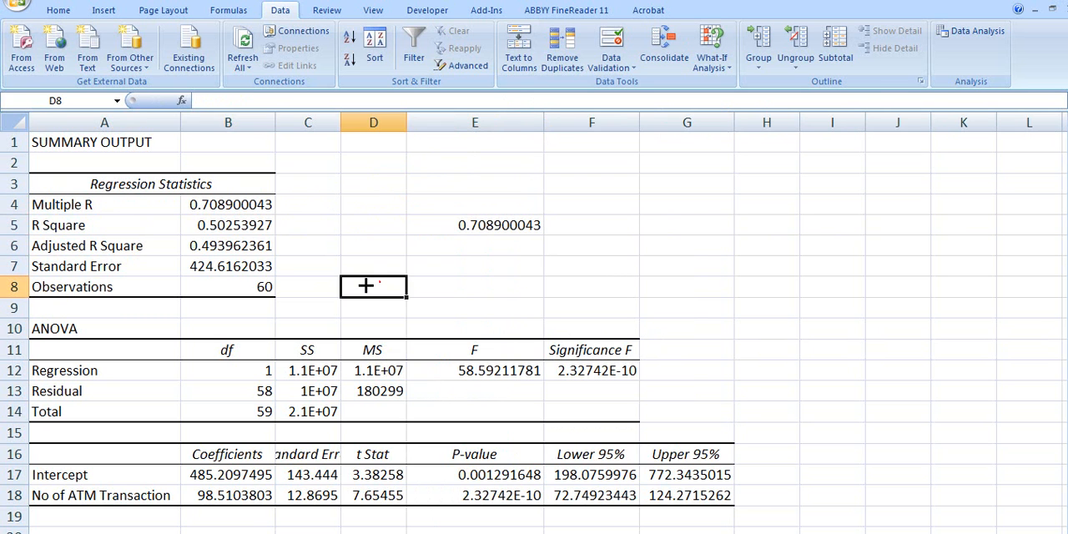
left_click(242, 267)
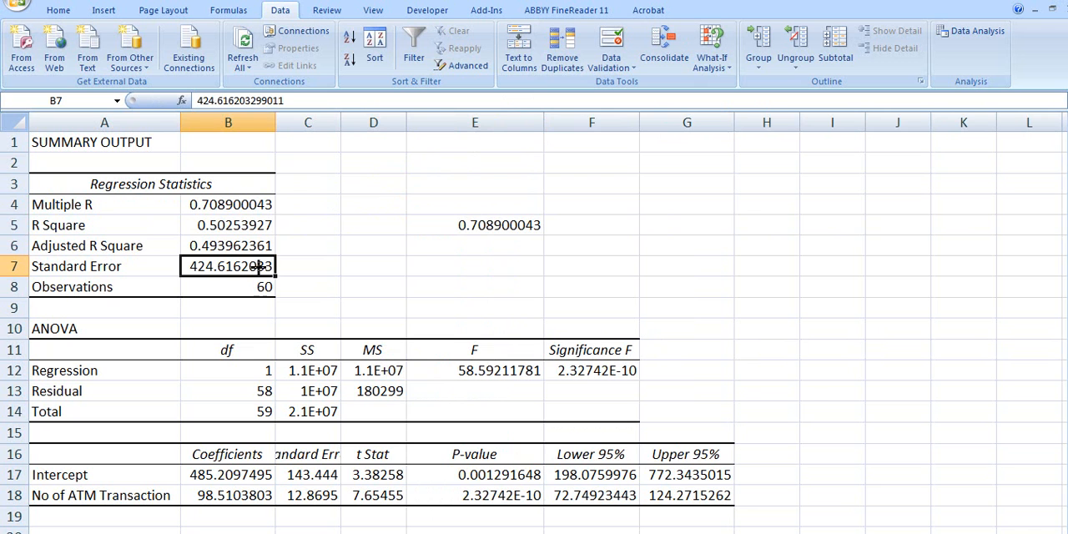
left_click(334, 272)
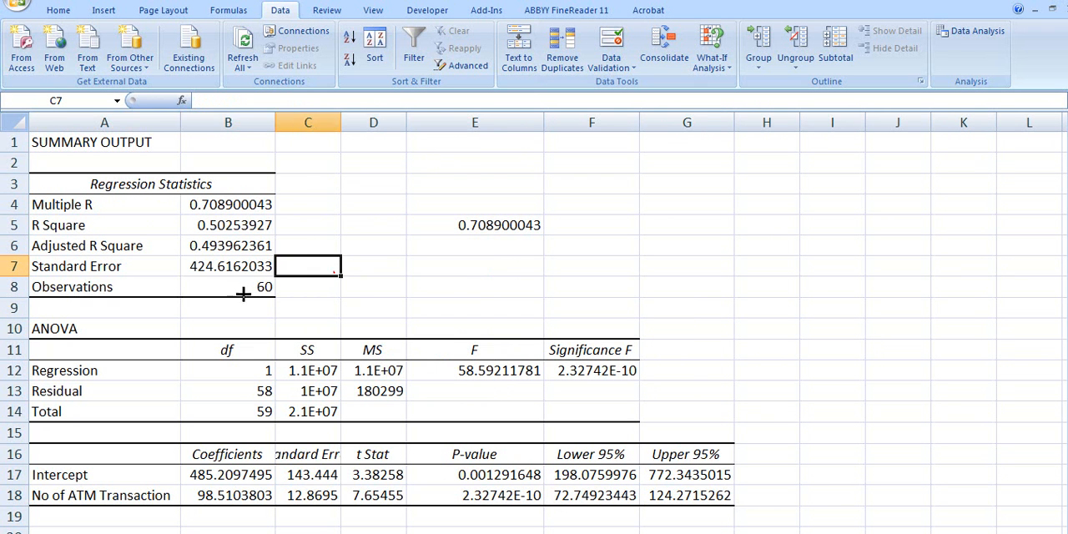
left_click(247, 291)
left_click(388, 267)
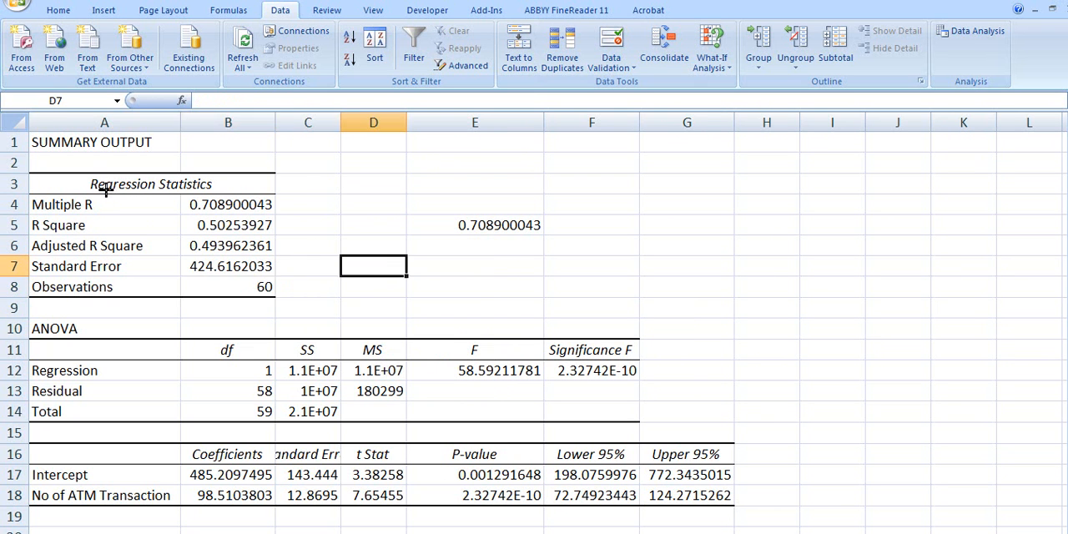
left_click_drag(115, 190, 263, 278)
left_click(324, 266)
- AutoFit column C so the ANOVA SS values and the Standard Error column are fully readable
scroll(334, 268, "down", 3)
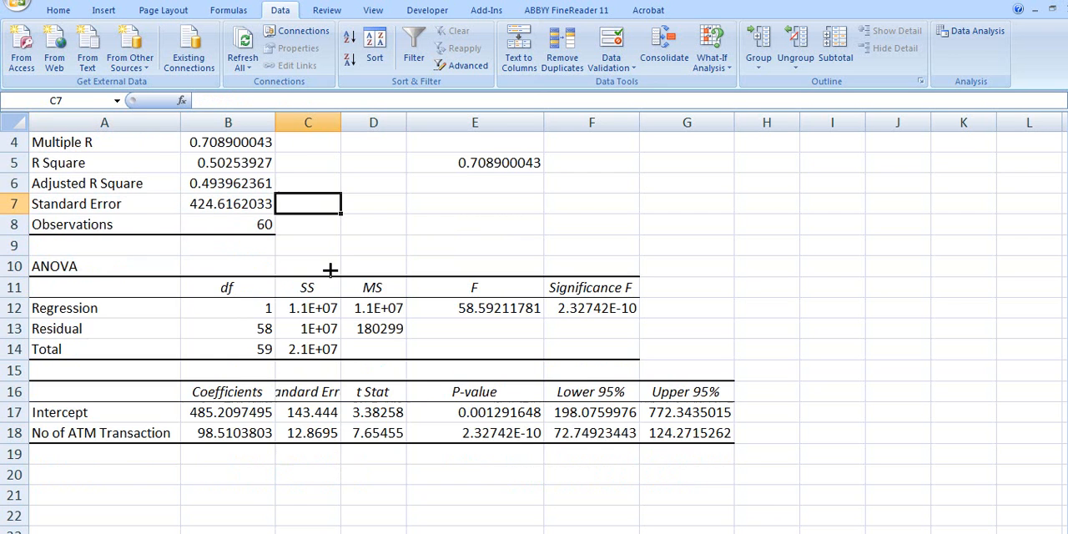
scroll(357, 264, "up", 1, "ctrl")
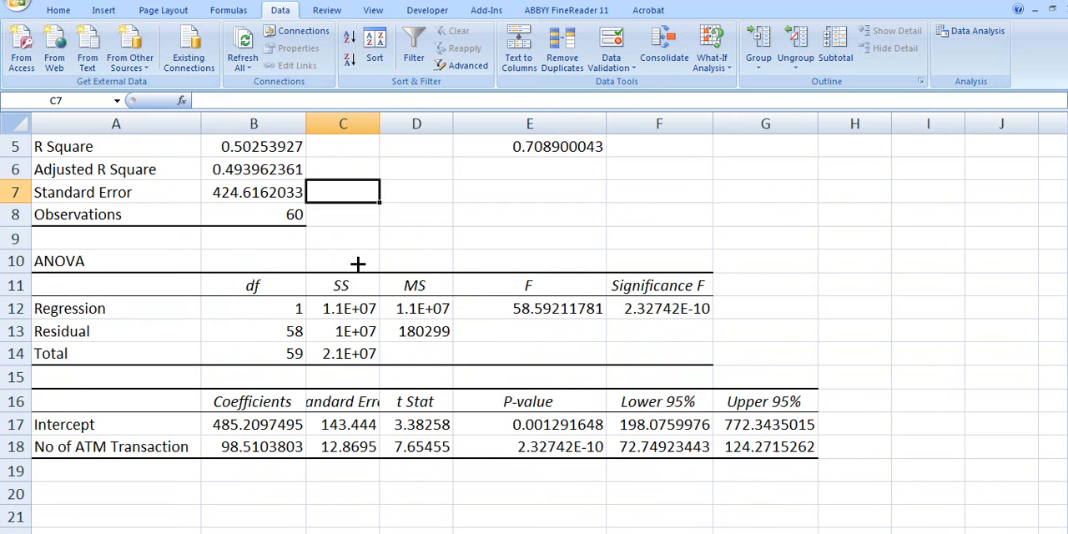
scroll(358, 264, "up", 1, "ctrl")
scroll(358, 263, "down", 2)
scroll(358, 264, "up", 2)
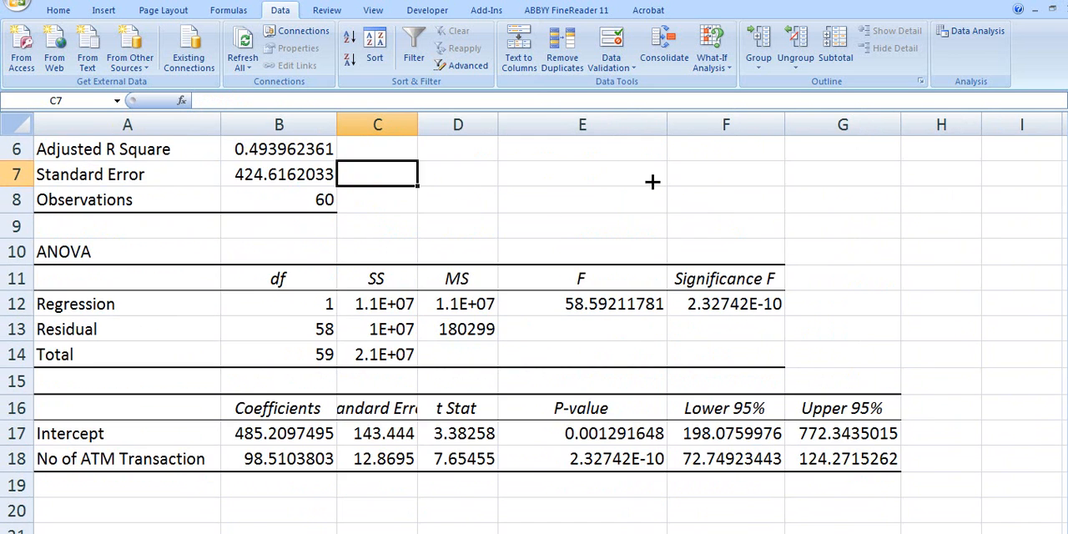
left_click(796, 125)
left_click(679, 230)
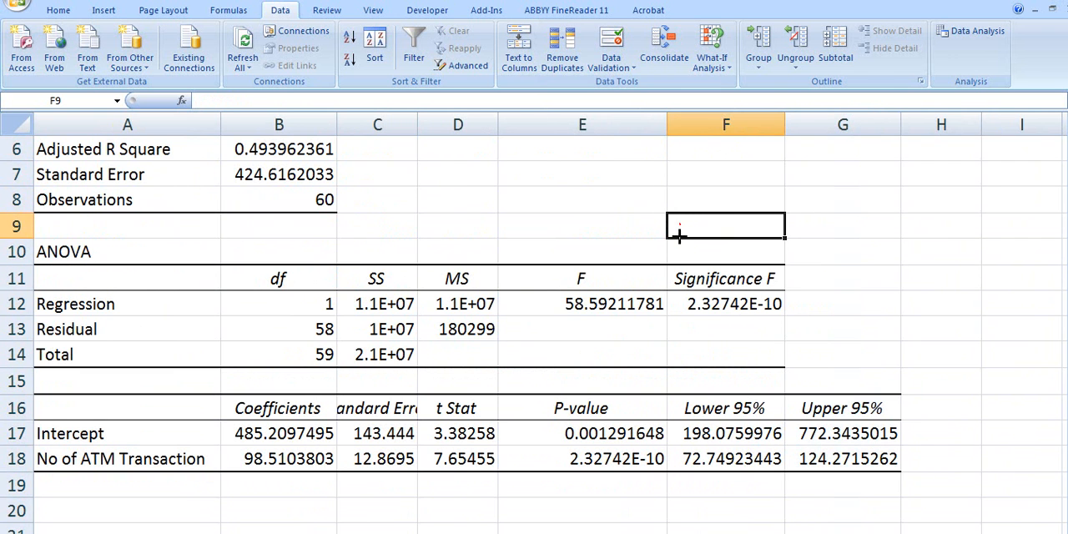
double_click(417, 125)
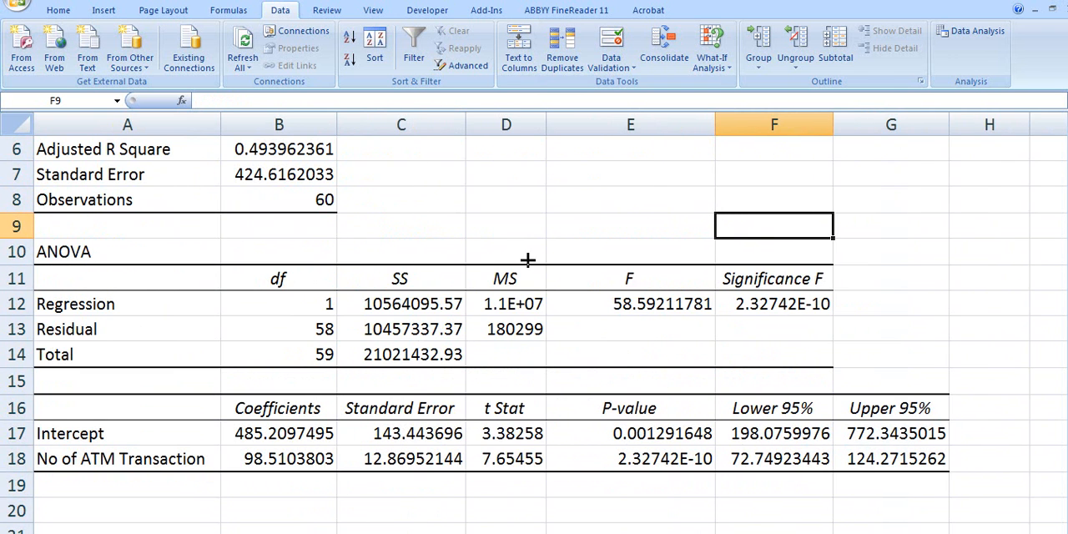
- Circle the Regression degrees of freedom in the ANOVA table and draw arrows from Regression, Residual and Total toward the df column
scroll(524, 255, "down", 1)
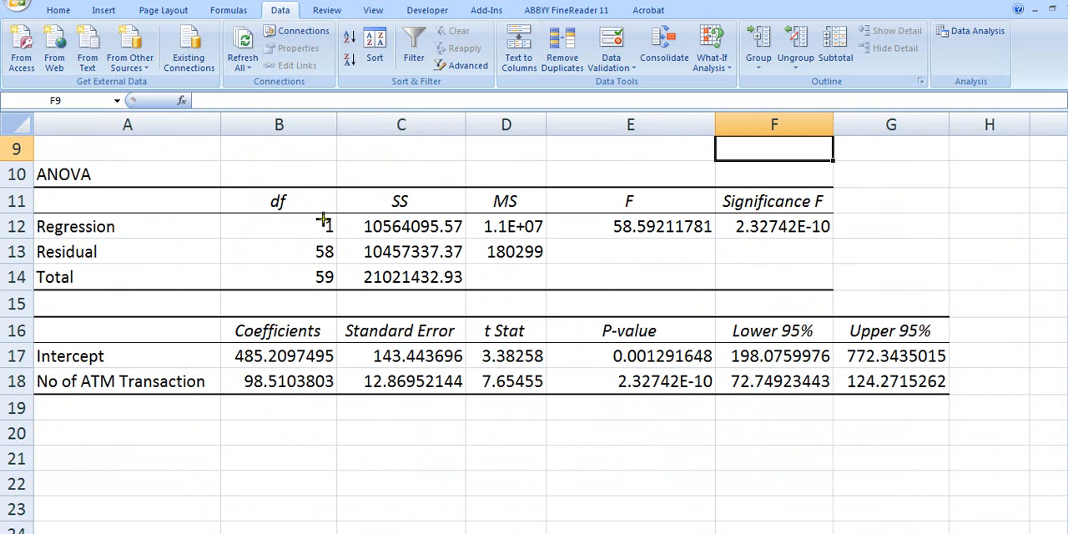
mouse_move(329, 213)
left_mouse_down()
mouse_move(318, 238)
mouse_move(330, 214)
left_mouse_up()
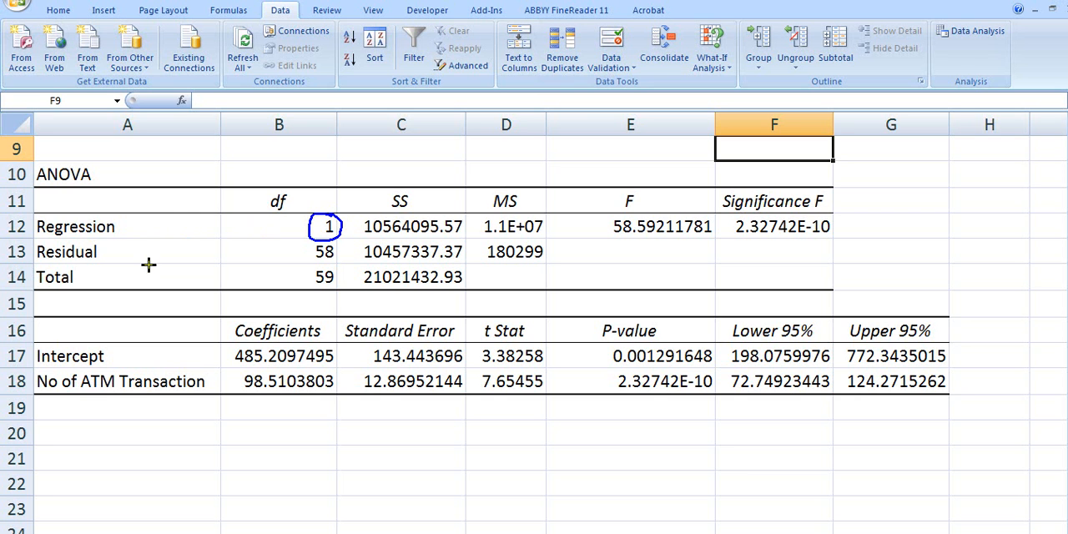
mouse_move(142, 227)
left_mouse_down()
mouse_move(259, 226)
mouse_move(255, 236)
left_mouse_up()
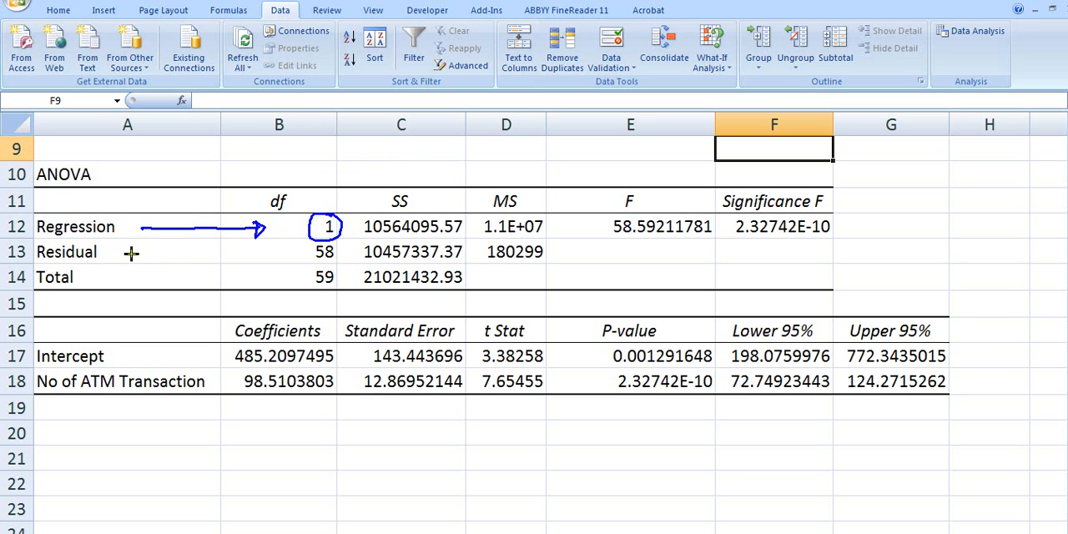
left_click_drag(127, 252, 231, 252)
left_click_drag(118, 277, 222, 269)
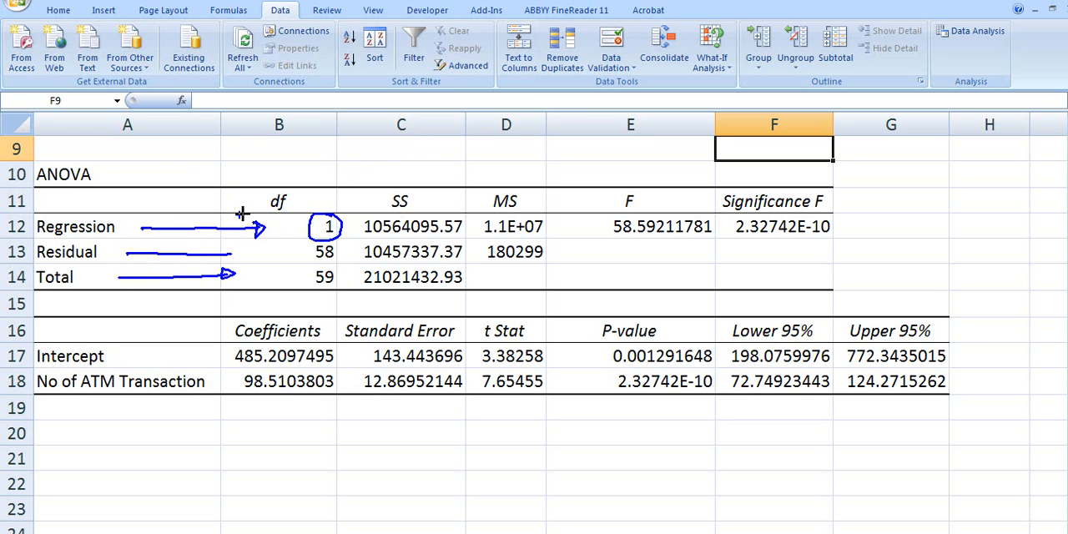
- Annotate the residual degrees of freedom above the ANOVA table as n − k − 1 and 60 − 1 − 1, pointing to the Residual df
mouse_move(185, 164)
left_mouse_down()
mouse_move(197, 158)
mouse_move(214, 176)
mouse_move(327, 166)
mouse_move(346, 177)
left_mouse_up()
left_click_drag(181, 192, 222, 186)
left_click_drag(183, 197, 224, 190)
mouse_move(229, 148)
left_mouse_down()
mouse_move(171, 150)
mouse_move(219, 194)
mouse_move(171, 148)
mouse_move(213, 199)
mouse_move(206, 142)
left_mouse_up()
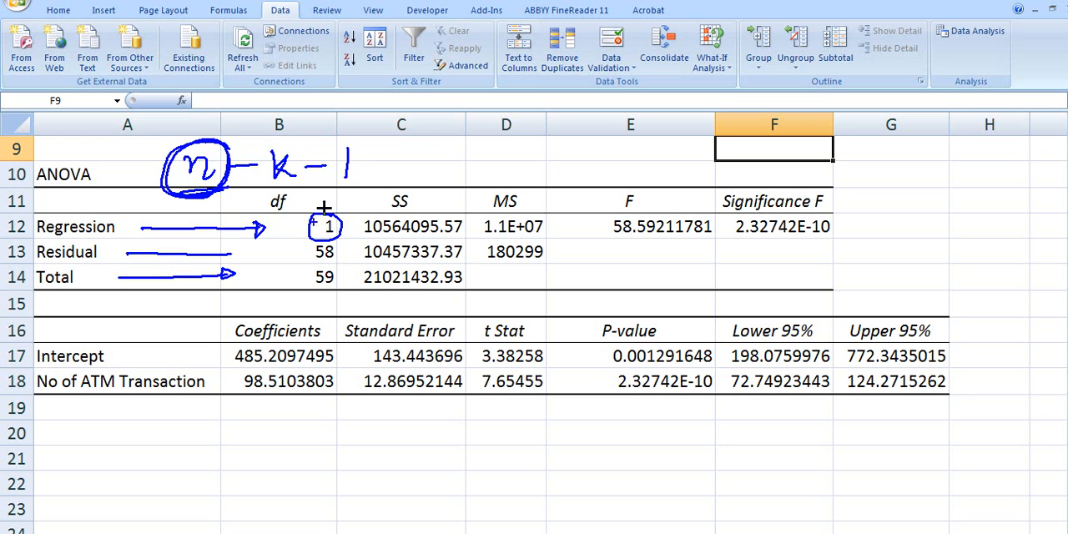
mouse_move(403, 151)
left_mouse_down()
mouse_move(402, 174)
mouse_move(421, 161)
mouse_move(481, 174)
mouse_move(527, 167)
left_mouse_up()
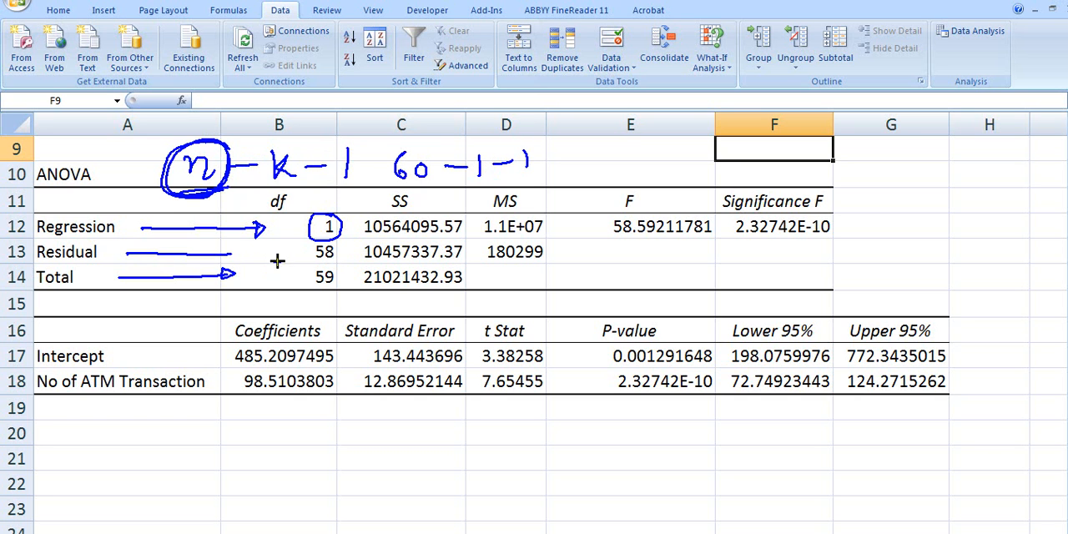
mouse_move(227, 246)
left_mouse_down()
mouse_move(230, 257)
mouse_move(294, 252)
left_mouse_up()
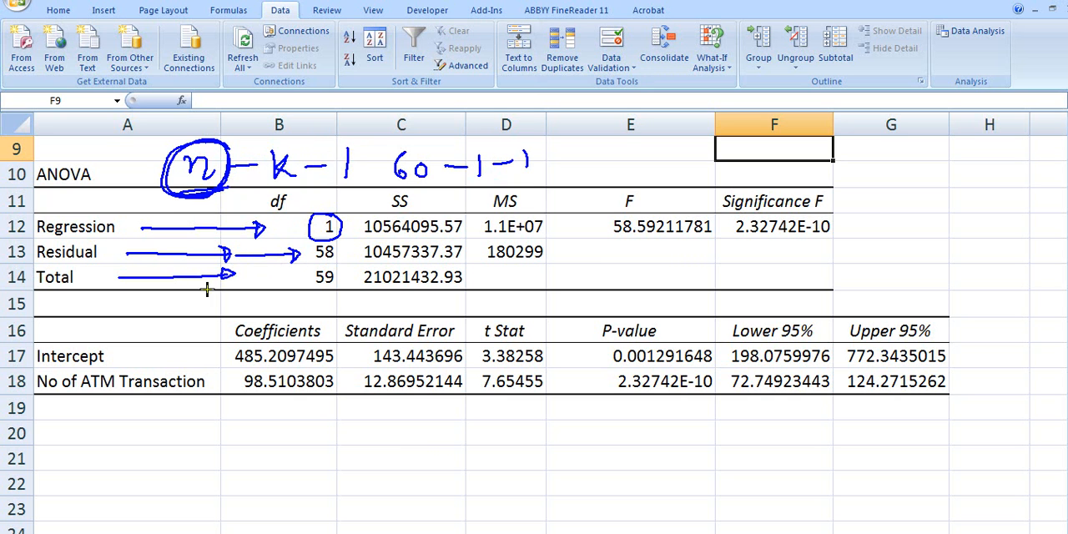
- Label the Total df as n−1 and the Regression df as (k), and link the circled Residual to the n − k − 1 formula
mouse_move(251, 280)
left_mouse_down()
mouse_move(298, 273)
mouse_move(280, 295)
mouse_move(272, 263)
mouse_move(265, 279)
mouse_move(275, 284)
left_mouse_up()
mouse_move(99, 241)
left_mouse_down()
mouse_move(38, 242)
mouse_move(104, 248)
mouse_move(135, 189)
mouse_move(152, 227)
mouse_move(197, 230)
left_mouse_up()
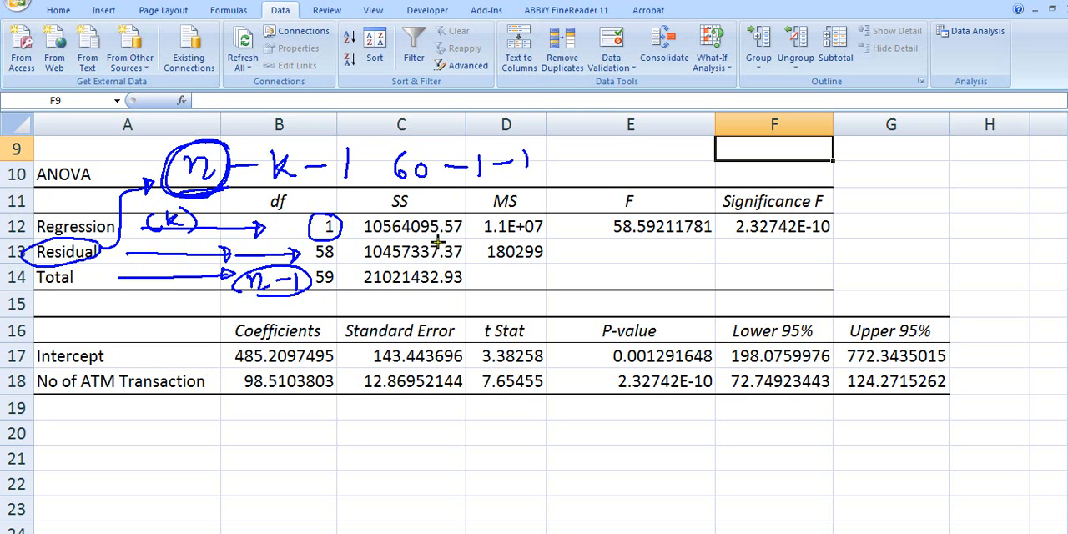
- Circle the SS, MS, F and Significance F headings, and annotate the Significance F value with a circled "very low" and an arrow
mouse_move(417, 192)
left_mouse_down()
mouse_move(367, 201)
mouse_move(432, 207)
mouse_move(421, 190)
left_mouse_up()
left_click_drag(364, 236, 444, 239)
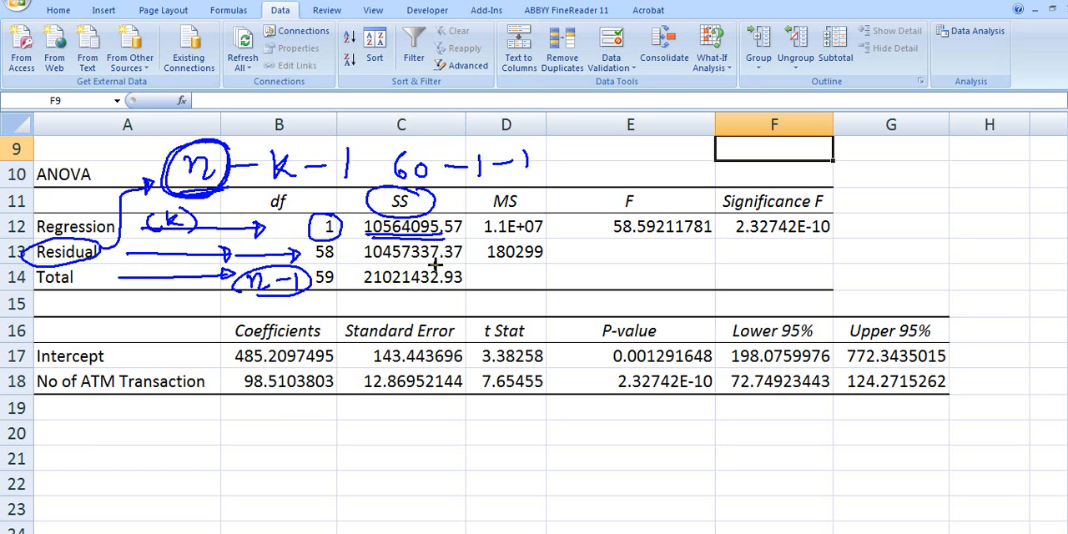
mouse_move(525, 200)
left_mouse_down()
mouse_move(514, 222)
mouse_move(530, 197)
left_mouse_up()
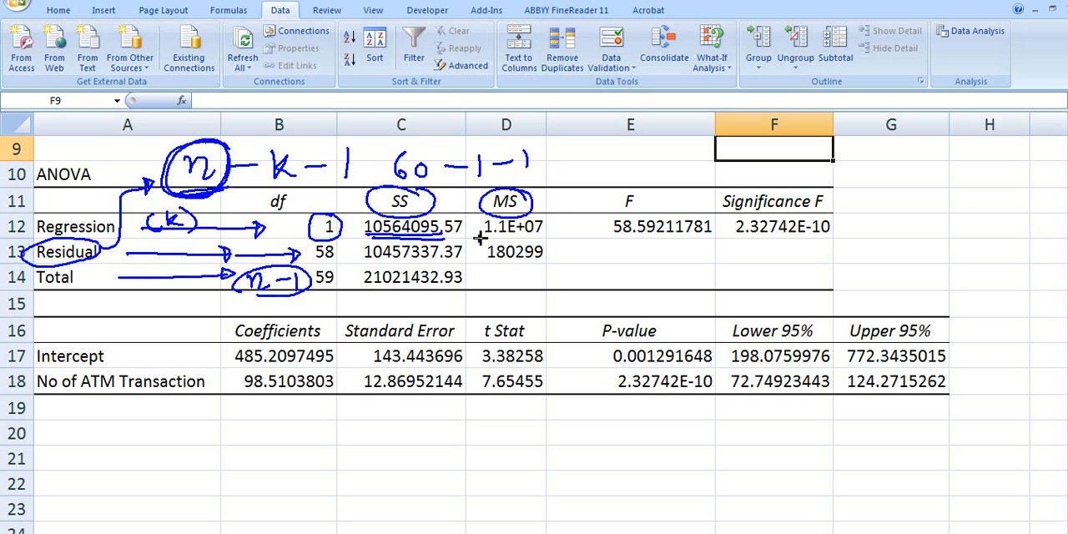
mouse_move(645, 194)
left_mouse_down()
mouse_move(619, 219)
mouse_move(644, 188)
left_mouse_up()
mouse_move(832, 188)
left_mouse_down()
mouse_move(771, 176)
mouse_move(722, 212)
mouse_move(822, 207)
mouse_move(834, 189)
left_mouse_up()
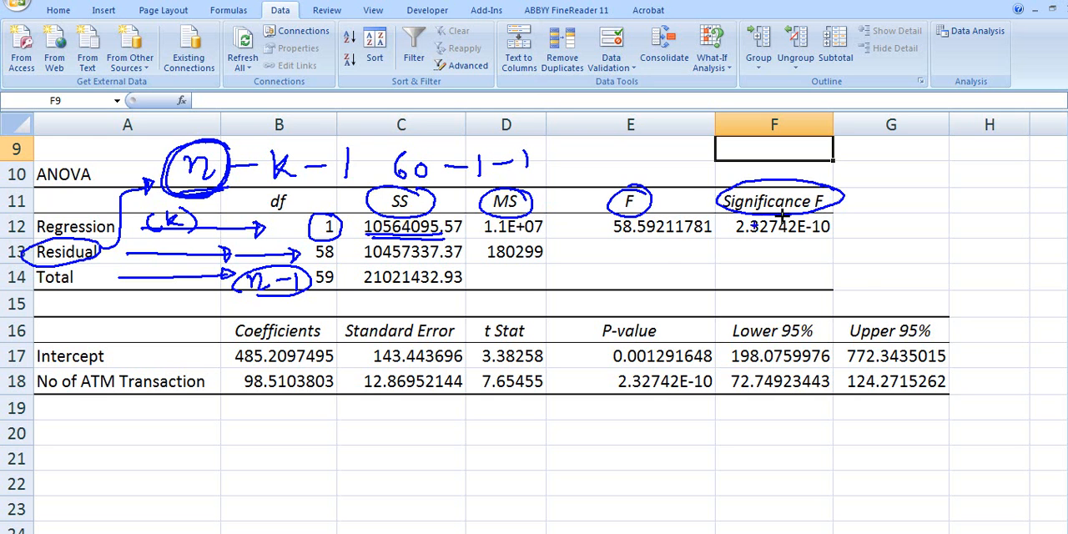
mouse_move(822, 242)
left_mouse_down()
mouse_move(747, 245)
mouse_move(864, 265)
mouse_move(901, 260)
mouse_move(883, 239)
mouse_move(891, 247)
left_mouse_up()
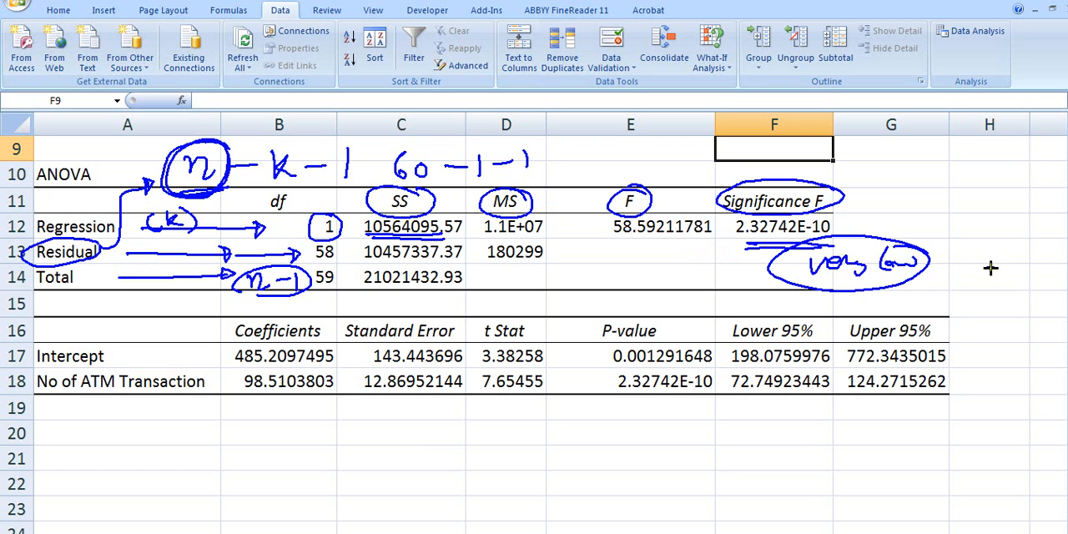
left_click_drag(983, 250, 939, 258)
- Circle the Coefficients heading and write a + bx below the table, with arrows linking a to 485 and b to 98.51
mouse_move(275, 315)
left_mouse_down()
mouse_move(225, 324)
mouse_move(272, 344)
mouse_move(282, 320)
left_mouse_up()
mouse_move(245, 446)
left_mouse_down()
mouse_move(251, 469)
mouse_move(311, 458)
mouse_move(294, 472)
left_mouse_up()
mouse_move(344, 442)
left_mouse_down()
mouse_move(342, 472)
mouse_move(399, 473)
mouse_move(373, 476)
left_mouse_up()
mouse_move(223, 479)
left_mouse_down()
mouse_move(244, 502)
mouse_move(235, 506)
mouse_move(287, 501)
mouse_move(294, 516)
mouse_move(310, 497)
mouse_move(334, 498)
left_mouse_up()
left_click_drag(279, 524, 319, 524)
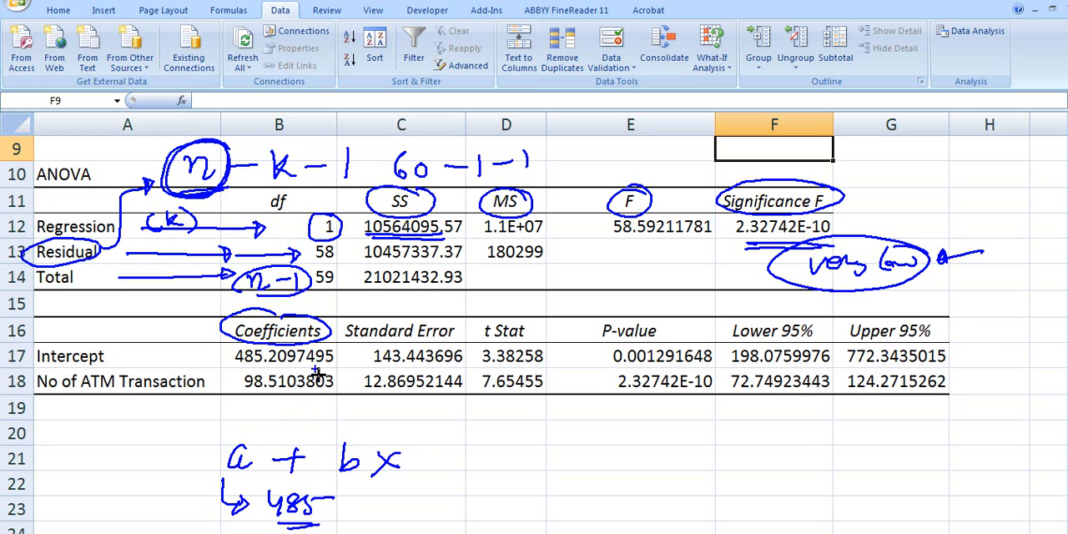
mouse_move(360, 472)
left_mouse_down()
mouse_move(351, 489)
mouse_move(392, 511)
mouse_move(389, 521)
left_mouse_up()
mouse_move(435, 498)
left_mouse_down()
mouse_move(431, 516)
mouse_move(461, 501)
mouse_move(485, 522)
left_mouse_up()
left_click_drag(491, 501, 522, 519)
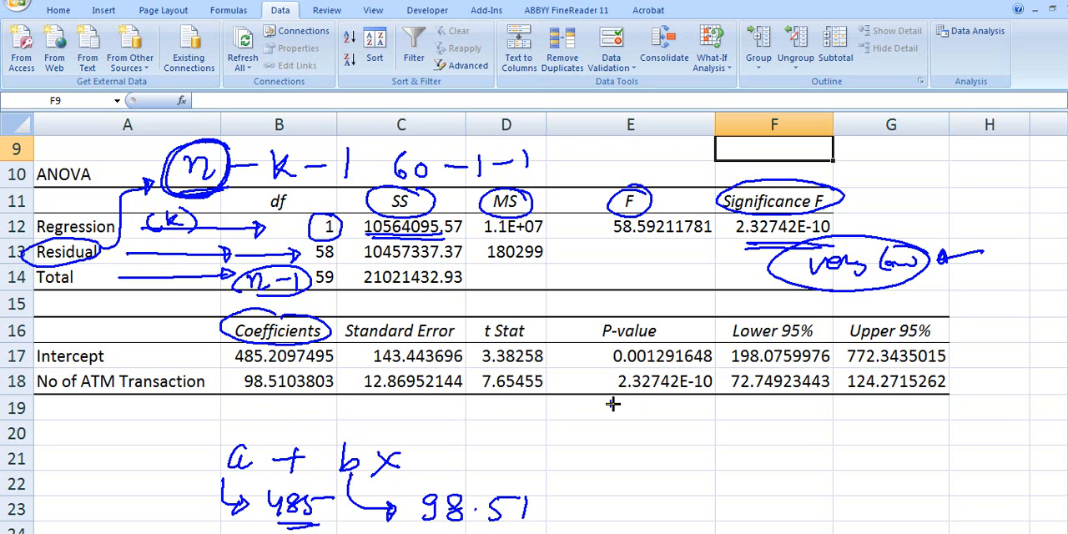
- Write the fitted equation "A/c bal = 485 + 98.51 x #" below the coefficients table and add an arrow pointing to a
mouse_move(576, 406)
left_mouse_down()
mouse_move(566, 435)
mouse_move(589, 439)
left_mouse_up()
mouse_move(620, 409)
left_mouse_down()
mouse_move(621, 428)
mouse_move(680, 427)
left_mouse_up()
mouse_move(692, 401)
left_mouse_down()
mouse_move(702, 427)
mouse_move(744, 414)
mouse_move(793, 428)
mouse_move(876, 411)
mouse_move(873, 426)
left_mouse_up()
mouse_move(914, 409)
left_mouse_down()
mouse_move(902, 417)
mouse_move(906, 439)
mouse_move(947, 419)
mouse_move(970, 424)
mouse_move(960, 436)
left_mouse_up()
left_click(945, 421)
mouse_move(960, 406)
left_mouse_down()
mouse_move(1023, 429)
mouse_move(1006, 430)
mouse_move(1053, 424)
left_mouse_up()
mouse_move(1044, 404)
left_mouse_down()
mouse_move(1039, 437)
mouse_move(1049, 429)
left_mouse_up()
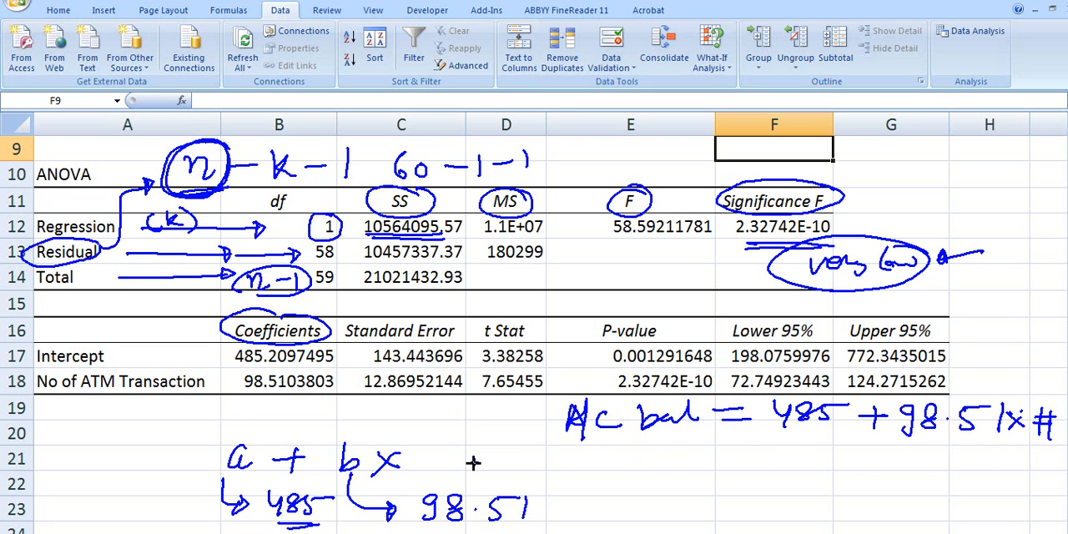
mouse_move(211, 412)
left_mouse_down()
mouse_move(215, 435)
mouse_move(226, 426)
left_mouse_up()
- Circle the t Stat and P-value headings, mark P-value with a tick and a downward arrow, and underline the Intercept P-value
mouse_move(505, 309)
left_mouse_down()
mouse_move(499, 346)
mouse_move(541, 312)
mouse_move(506, 306)
left_mouse_up()
mouse_move(651, 311)
left_mouse_down()
mouse_move(604, 311)
mouse_move(673, 342)
mouse_move(656, 310)
left_mouse_up()
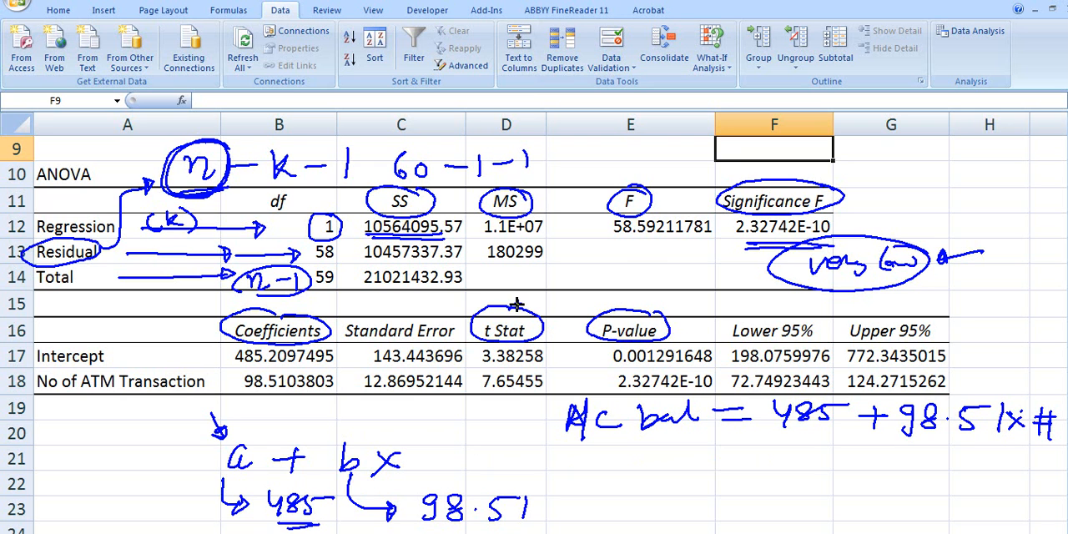
left_click_drag(590, 300, 622, 292)
left_click_drag(687, 315, 684, 332)
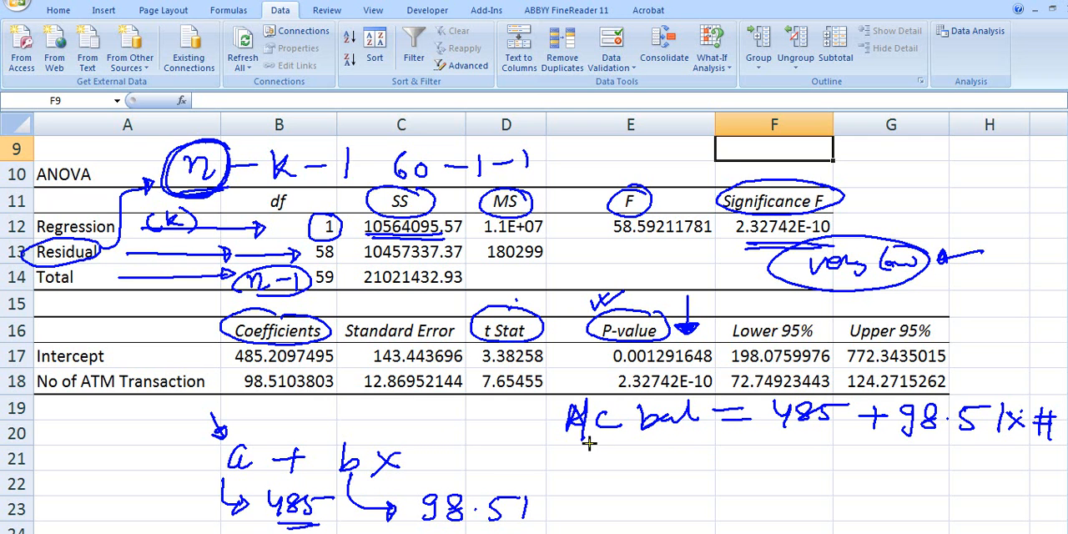
left_click_drag(604, 368, 705, 367)
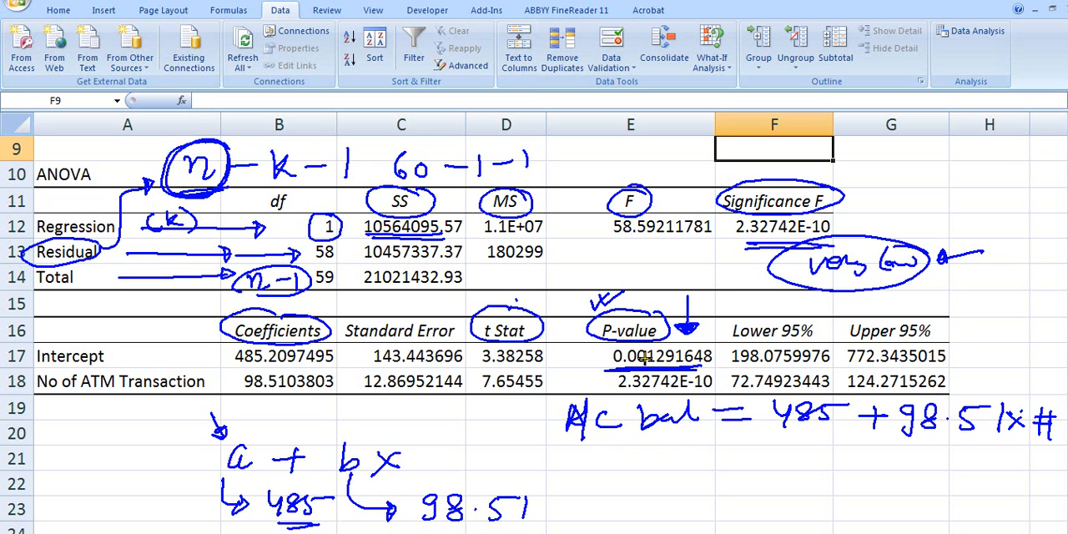
- Write 0.1% and a circled 99.9% below the equation, circle the ATM transaction P-value, and tick the 98.51 coefficient
mouse_move(636, 455)
left_mouse_down()
mouse_move(670, 472)
mouse_move(688, 453)
left_mouse_up()
left_click(656, 459)
mouse_move(701, 451)
left_mouse_down()
mouse_move(688, 476)
mouse_move(709, 466)
left_mouse_up()
mouse_move(814, 461)
left_mouse_down()
mouse_move(798, 472)
mouse_move(806, 485)
mouse_move(822, 472)
mouse_move(830, 486)
mouse_move(898, 492)
left_mouse_up()
left_click(845, 483)
mouse_move(923, 459)
left_mouse_down()
mouse_move(791, 483)
mouse_move(928, 465)
mouse_move(836, 507)
left_mouse_up()
left_click_drag(914, 494, 841, 507)
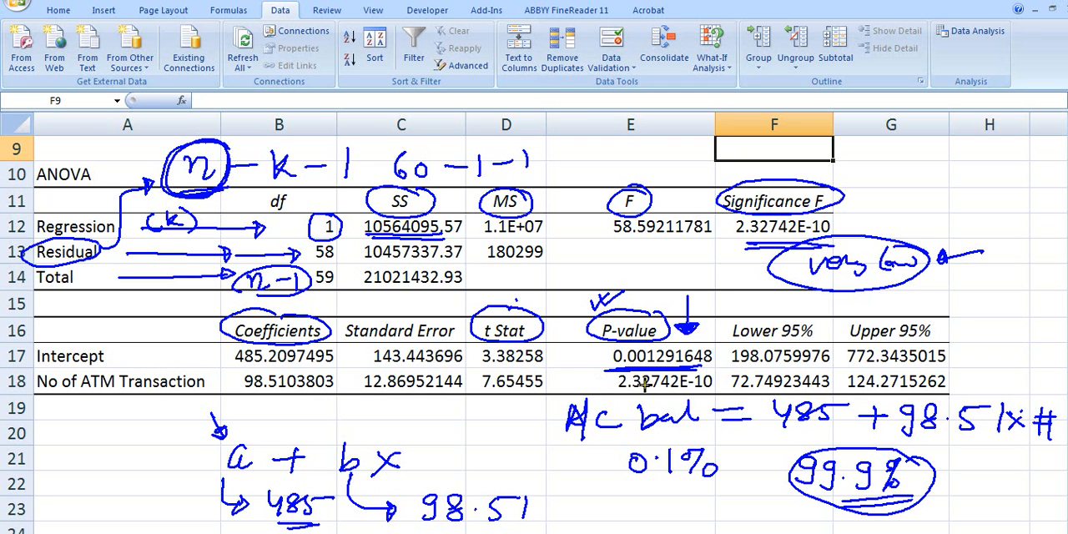
mouse_move(637, 396)
left_mouse_down()
mouse_move(709, 395)
mouse_move(719, 369)
mouse_move(605, 382)
mouse_move(623, 395)
left_mouse_up()
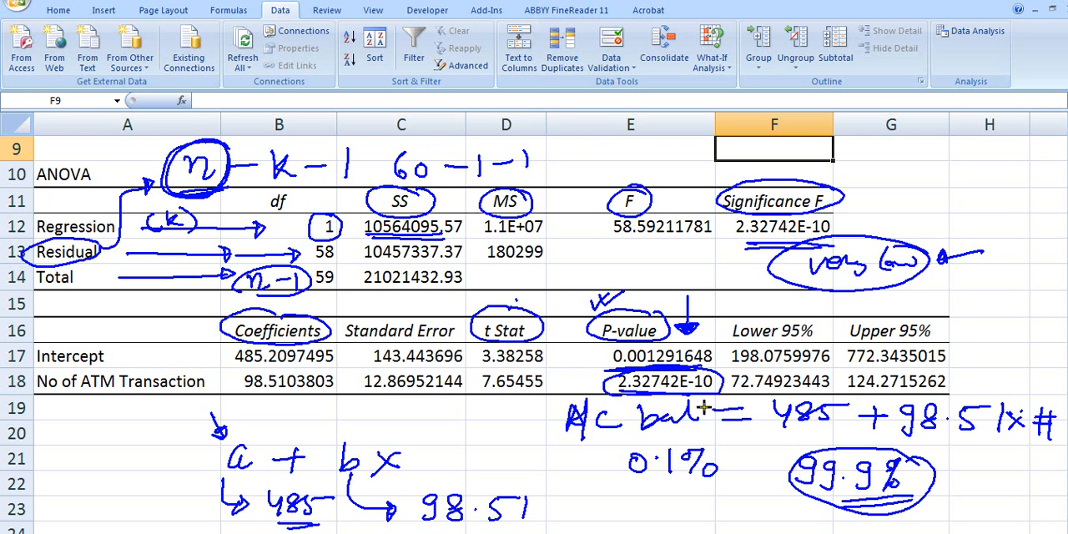
left_click_drag(448, 480, 496, 463)
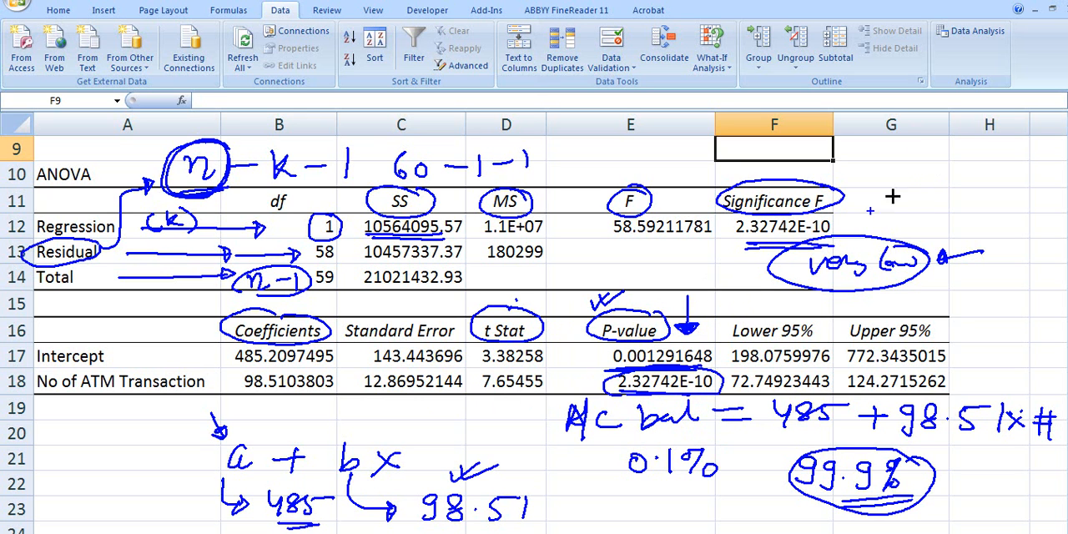
- Cross out the Intercept P-value in red, substitute a circled 0.08, and write 1 − 0.08 and 92% beside the ANOVA table
mouse_move(604, 359)
left_mouse_down()
mouse_move(699, 356)
mouse_move(681, 290)
mouse_move(643, 250)
mouse_move(690, 267)
mouse_move(667, 285)
mouse_move(709, 254)
mouse_move(634, 286)
mouse_move(727, 247)
left_mouse_up()
mouse_move(968, 172)
left_mouse_down()
mouse_move(960, 190)
mouse_move(1005, 179)
left_mouse_up()
mouse_move(1025, 162)
left_mouse_down()
mouse_move(1013, 194)
mouse_move(1032, 187)
left_mouse_up()
mouse_move(915, 210)
left_mouse_down()
mouse_move(915, 231)
mouse_move(975, 213)
mouse_move(1031, 217)
mouse_move(924, 200)
mouse_move(1031, 238)
left_mouse_up()
mouse_move(1006, 150)
left_mouse_down()
mouse_move(968, 147)
mouse_move(1040, 160)
left_mouse_up()
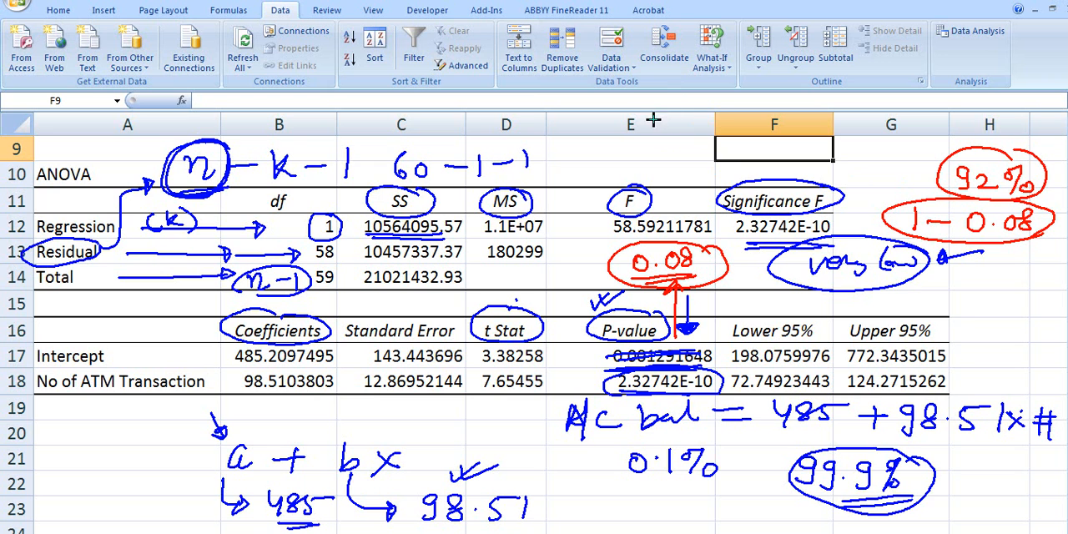
mouse_move(659, 95)
left_mouse_down()
mouse_move(658, 117)
mouse_move(741, 94)
mouse_move(875, 100)
left_mouse_up()
- On a cleared sheet, write a circled 95%, replace the Intercept P-value with 0.08 and cross out the Intercept coefficient
key("Escape")
mouse_move(357, 434)
left_mouse_down()
mouse_move(407, 451)
mouse_move(436, 408)
mouse_move(423, 424)
left_mouse_up()
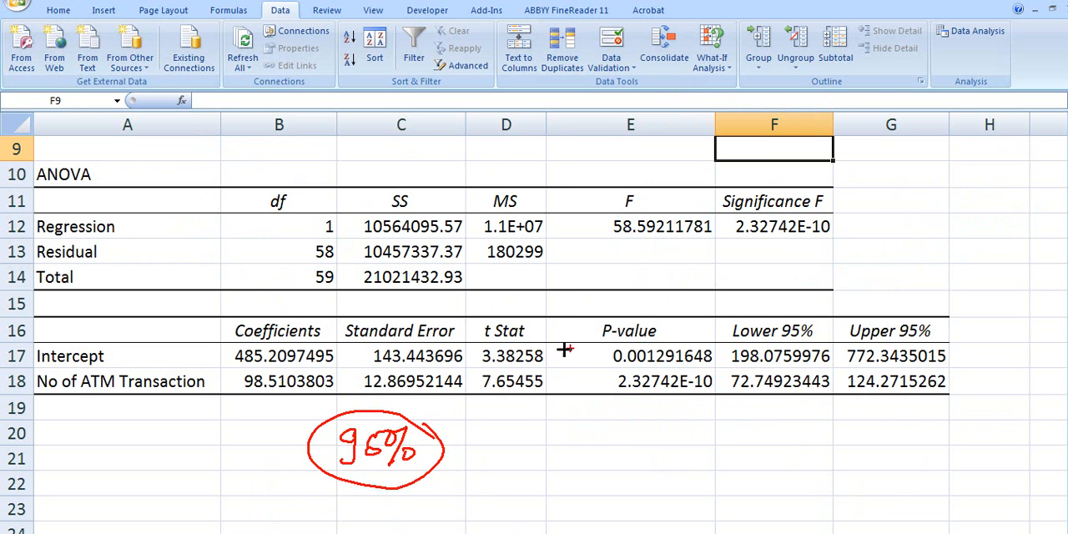
left_click_drag(594, 355, 705, 351)
mouse_move(563, 342)
left_mouse_down()
mouse_move(563, 353)
mouse_move(585, 344)
mouse_move(603, 362)
left_mouse_up()
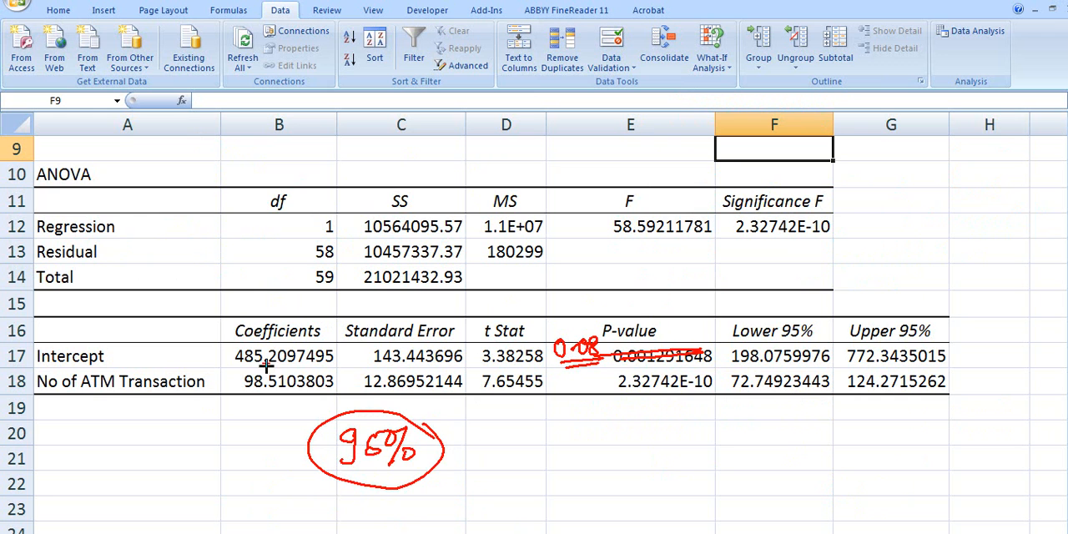
mouse_move(254, 345)
left_mouse_down()
mouse_move(314, 368)
mouse_move(244, 371)
left_mouse_up()
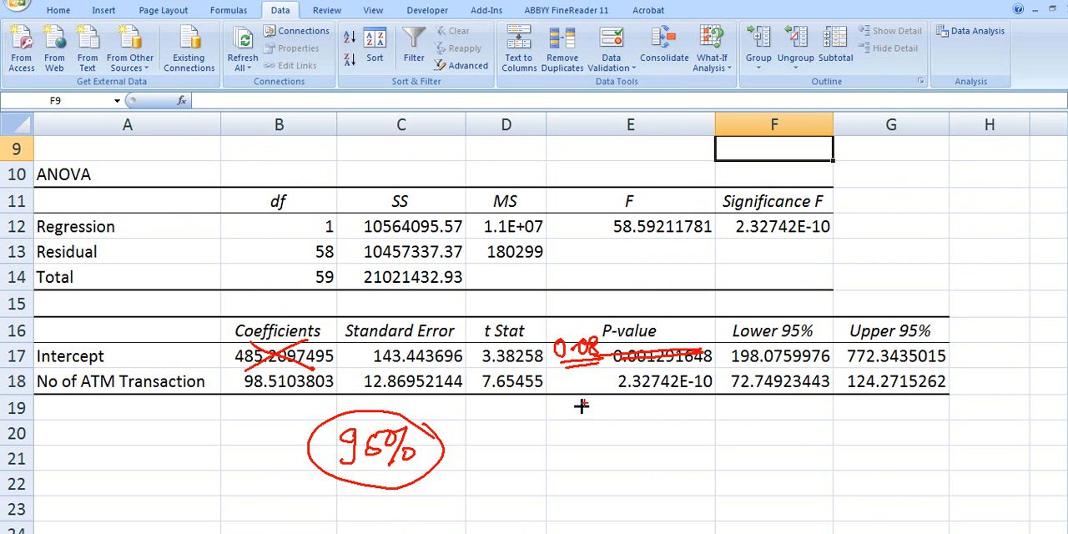
- Write a circled 92% below the P-value column, and underline and tick the circled 95% for comparison
mouse_move(617, 415)
left_mouse_down()
mouse_move(611, 447)
mouse_move(659, 448)
mouse_move(678, 432)
mouse_move(685, 458)
mouse_move(667, 399)
mouse_move(683, 480)
left_mouse_up()
left_click_drag(311, 484, 452, 472)
left_click_drag(466, 433, 494, 440)
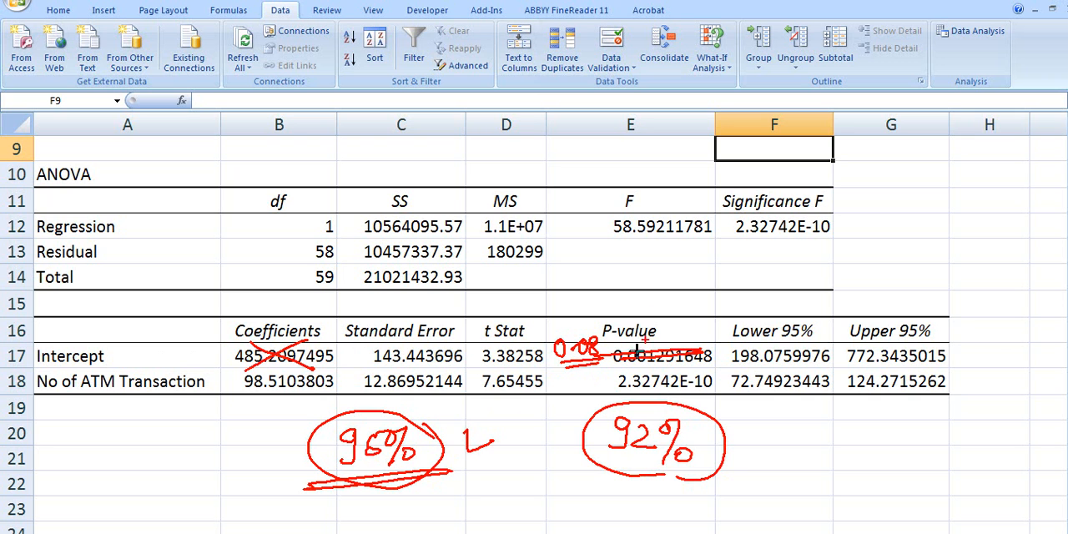
- Circle the P-value and Significance F headings and add a downward arrow beside each
mouse_move(658, 313)
left_mouse_down()
mouse_move(625, 350)
mouse_move(677, 301)
mouse_move(719, 304)
left_mouse_up()
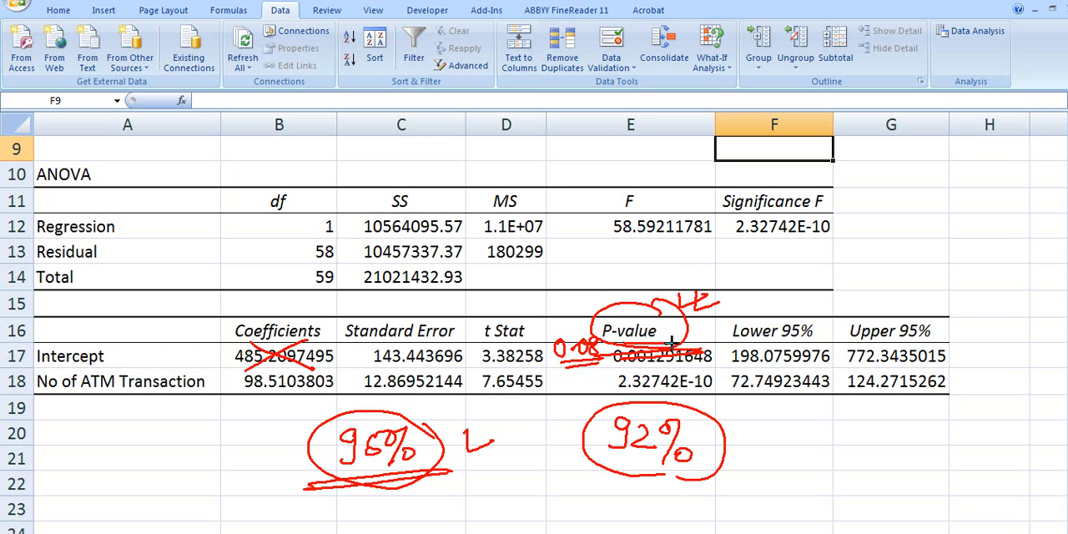
mouse_move(828, 197)
left_mouse_down()
mouse_move(759, 172)
mouse_move(824, 212)
mouse_move(813, 185)
left_mouse_up()
mouse_move(860, 215)
left_mouse_down()
mouse_move(877, 214)
mouse_move(890, 232)
left_mouse_up()
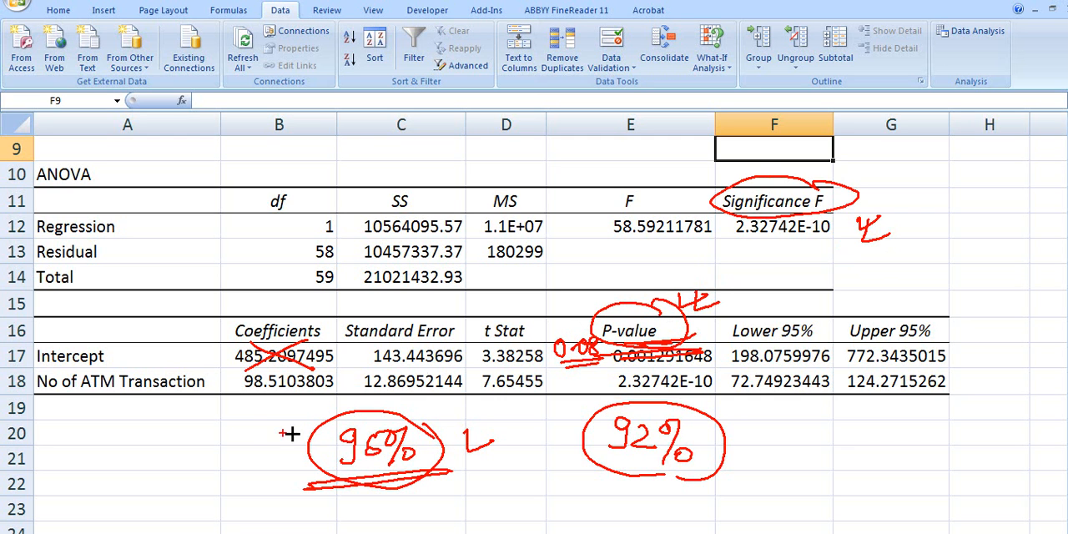
- Underline 95% again, write <5% beside it, and add an underlined <1% with 99% on the line below
left_click_drag(312, 476, 382, 470)
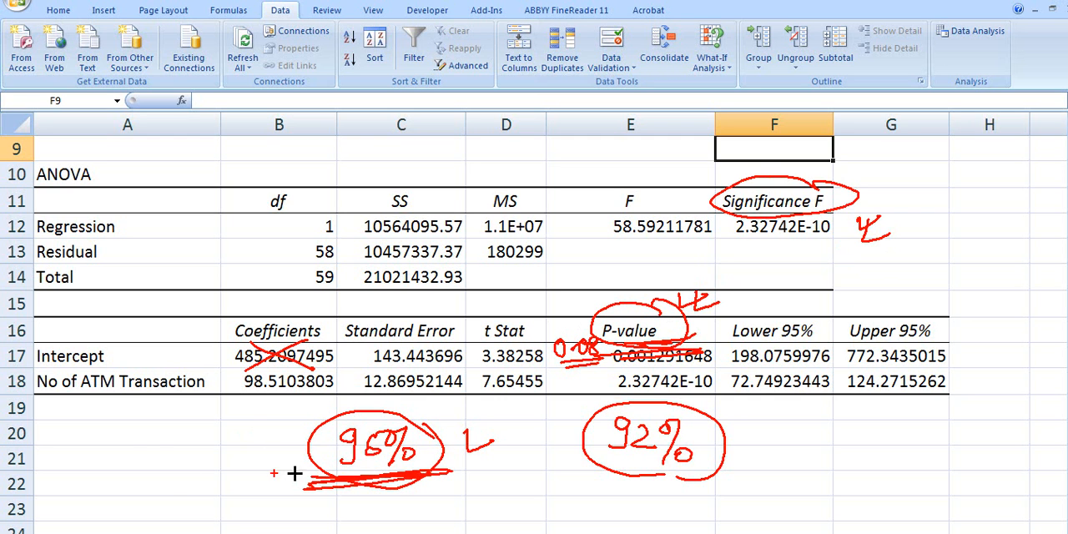
mouse_move(171, 427)
left_mouse_down()
mouse_move(170, 469)
mouse_move(210, 432)
mouse_move(233, 429)
mouse_move(224, 453)
mouse_move(235, 491)
left_mouse_up()
left_click_drag(484, 482, 463, 517)
mouse_move(517, 483)
left_mouse_down()
mouse_move(502, 517)
mouse_move(569, 511)
left_mouse_up()
mouse_move(190, 492)
left_mouse_down()
mouse_move(201, 515)
mouse_move(220, 522)
mouse_move(308, 524)
left_mouse_up()
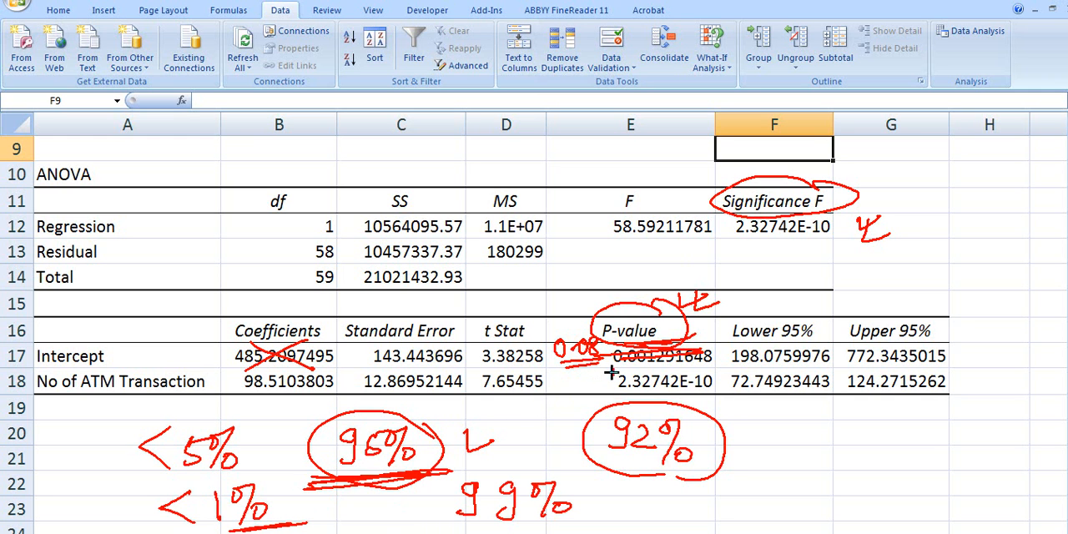
- Clear the annotations, circle the Lower 95% and Upper 95% headings, and draw a number line below the table with 485 marked
key("e")
mouse_move(823, 321)
left_mouse_down()
mouse_move(711, 327)
mouse_move(835, 340)
mouse_move(822, 310)
left_mouse_up()
mouse_move(899, 313)
left_mouse_down()
mouse_move(832, 331)
mouse_move(954, 334)
mouse_move(910, 314)
left_mouse_up()
left_click_drag(617, 446, 732, 437)
mouse_move(665, 419)
left_mouse_down()
mouse_move(671, 467)
mouse_move(650, 456)
mouse_move(678, 456)
mouse_move(632, 504)
mouse_move(708, 477)
left_mouse_up()
mouse_move(661, 445)
left_mouse_down()
mouse_move(507, 445)
mouse_move(524, 466)
left_mouse_up()
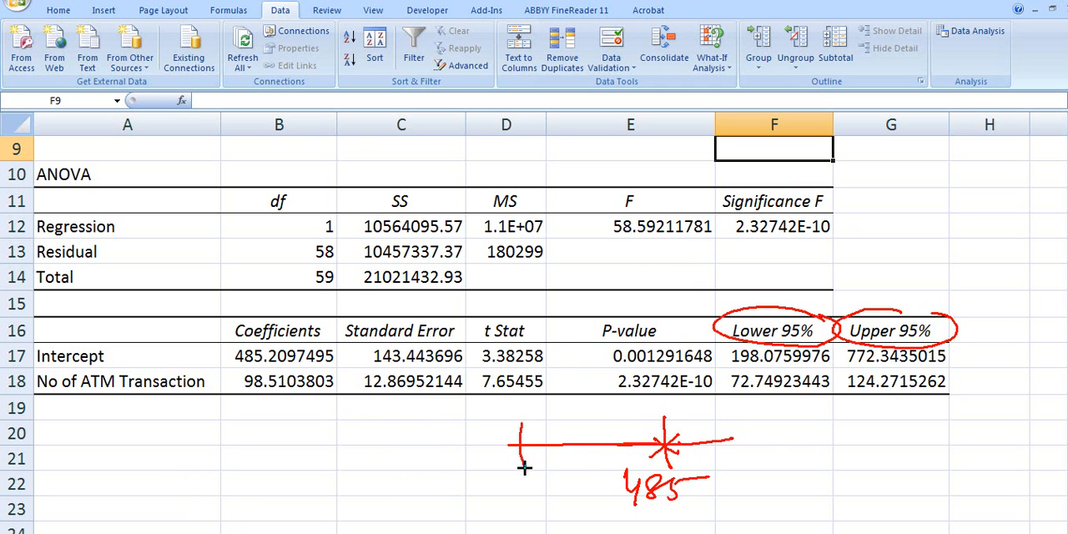
- Extend the number line past 485 to an upper limit, and label its lower and upper limits 198 and 772
mouse_move(697, 441)
left_mouse_down()
mouse_move(806, 433)
mouse_move(813, 467)
left_mouse_up()
left_click_drag(480, 476, 482, 504)
mouse_move(506, 478)
left_mouse_down()
mouse_move(504, 505)
mouse_move(514, 478)
left_mouse_up()
mouse_move(776, 493)
left_mouse_down()
mouse_move(789, 519)
mouse_move(822, 496)
mouse_move(811, 517)
mouse_move(868, 506)
mouse_move(812, 501)
left_mouse_up()
- Draw a distribution curve over the number line, hatch the area between the limits, and circle 198 and 772
mouse_move(472, 447)
left_mouse_down()
mouse_move(611, 375)
mouse_move(830, 422)
left_mouse_up()
mouse_move(596, 374)
left_mouse_down()
mouse_move(522, 434)
mouse_move(545, 449)
left_mouse_up()
left_click_drag(641, 382, 596, 449)
left_click_drag(671, 391, 646, 449)
left_click_drag(703, 400, 682, 440)
left_click_drag(738, 400, 720, 439)
left_click_drag(772, 398, 755, 452)
mouse_move(539, 469)
left_mouse_down()
mouse_move(520, 506)
mouse_move(551, 460)
left_mouse_up()
mouse_move(820, 478)
left_mouse_down()
mouse_move(894, 512)
mouse_move(818, 474)
left_mouse_up()
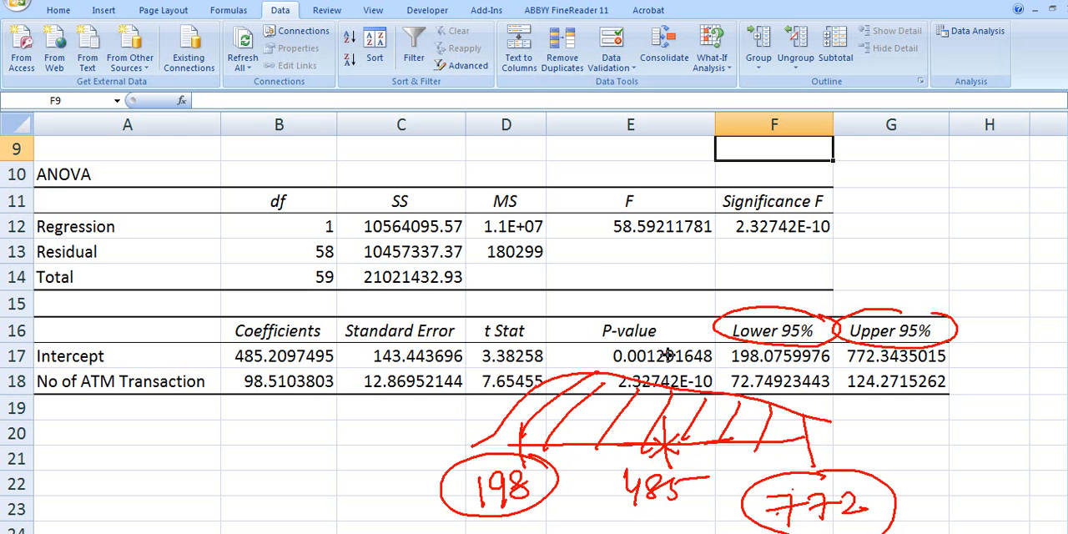
- Circle the ATM transaction coefficient and its Lower 95% and Upper 95% values, and erase all annotations from the sheet
left_click(182, 398)
mouse_move(287, 372)
left_mouse_down()
mouse_move(298, 405)
mouse_move(292, 365)
left_mouse_up()
mouse_move(816, 373)
left_mouse_down()
mouse_move(726, 378)
mouse_move(845, 389)
mouse_move(822, 368)
mouse_move(941, 373)
left_mouse_up()
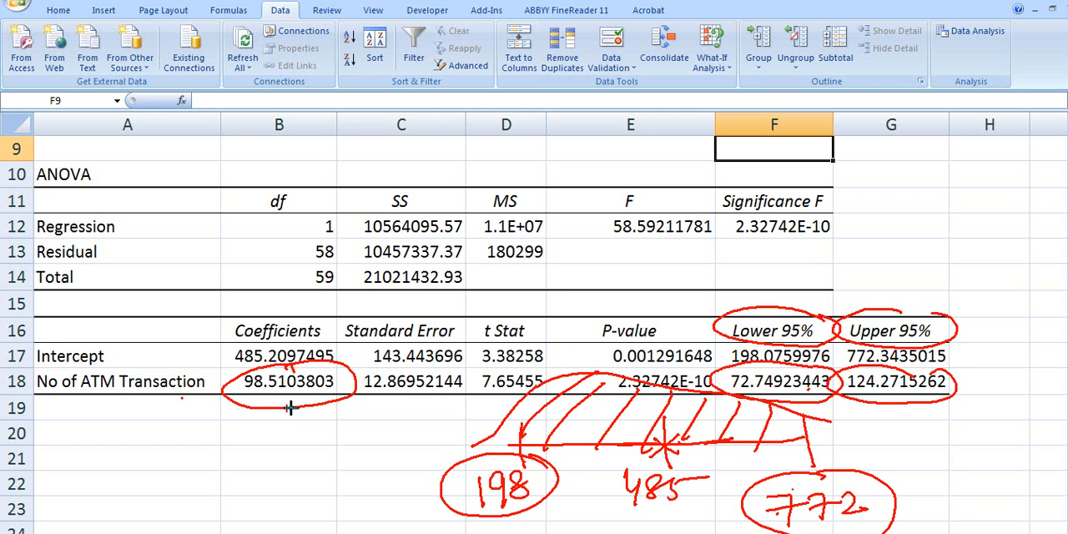
key("e")
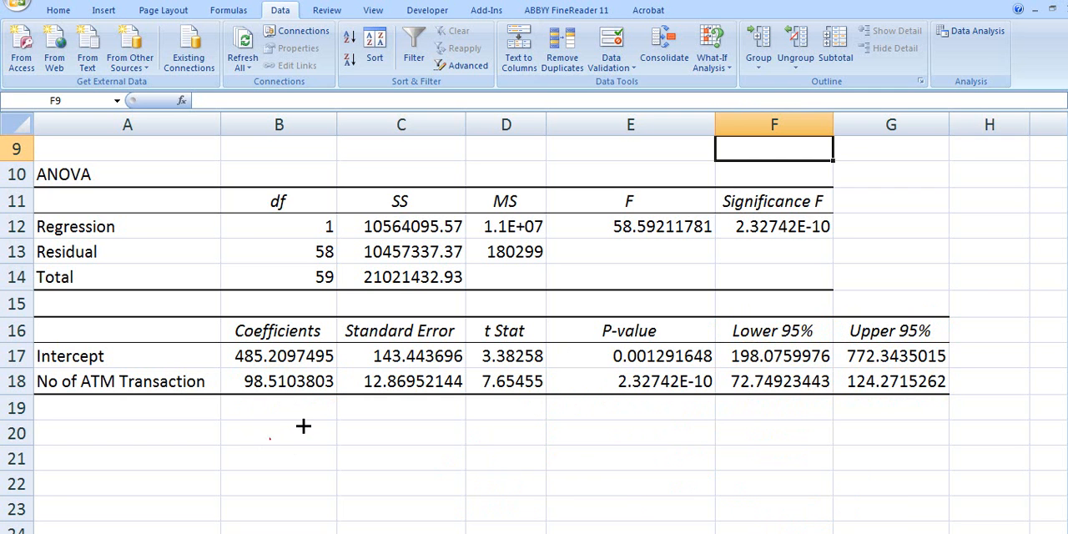
- Review the regression summary output from Regression Statistics through the coefficients table, and glance at the account data sheet
scroll(303, 426, "up", 3)
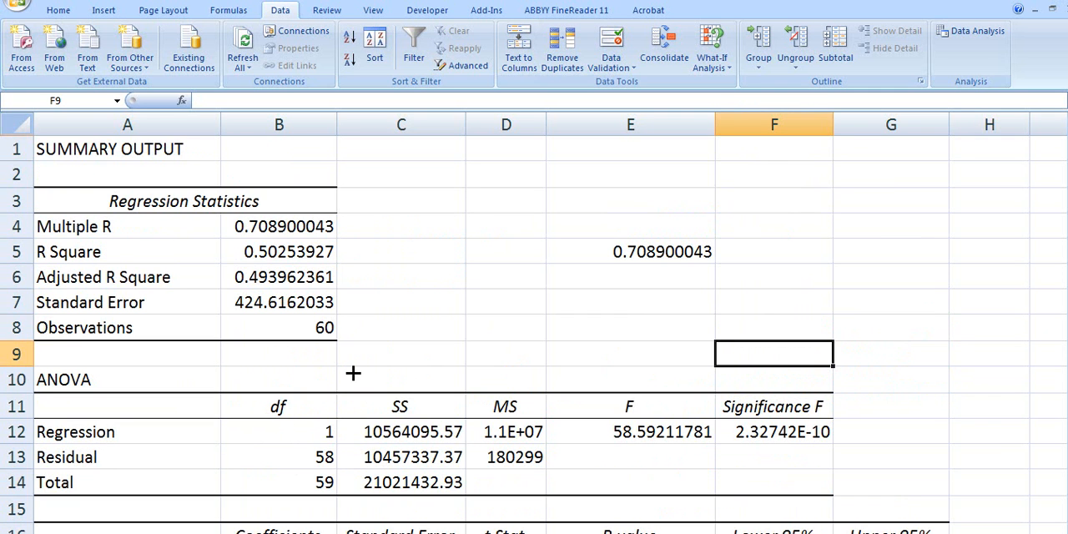
scroll(352, 373, "down", 1)
key("ctrl+Page_Down")
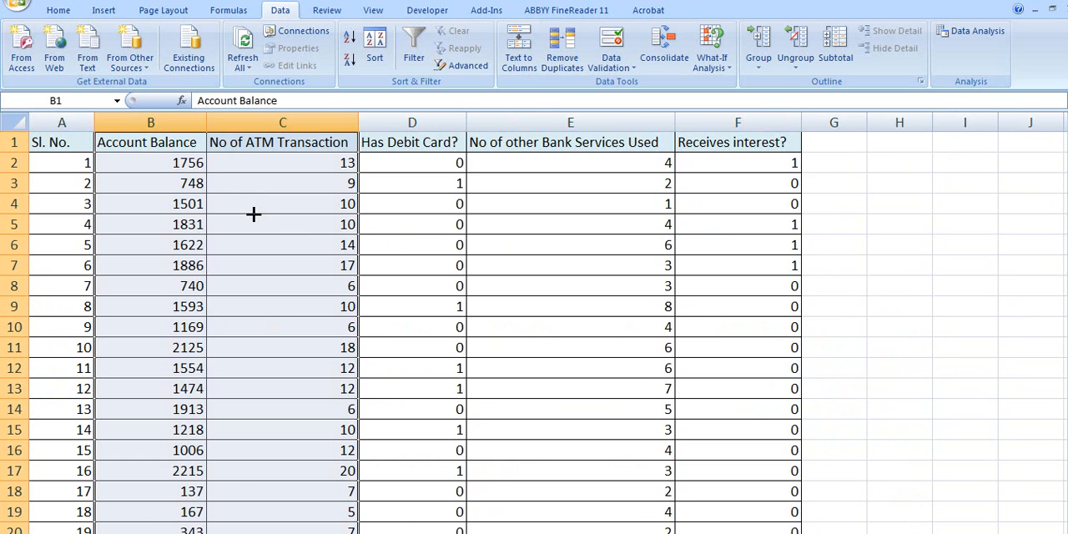
left_click(94, 532)
scroll(610, 314, "down", 1)
scroll(735, 267, "up", 2)
scroll(603, 338, "down", 2)
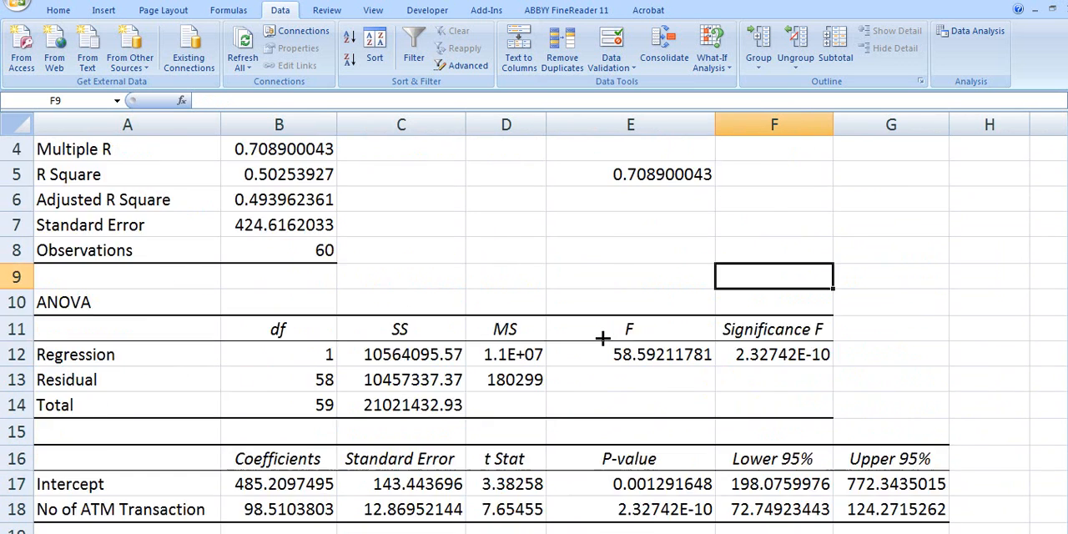
scroll(603, 338, "up", 1)
scroll(603, 338, "up", 1)
- Compare the Multiple R value in B4 with the R Square value in B5
left_click(239, 233)
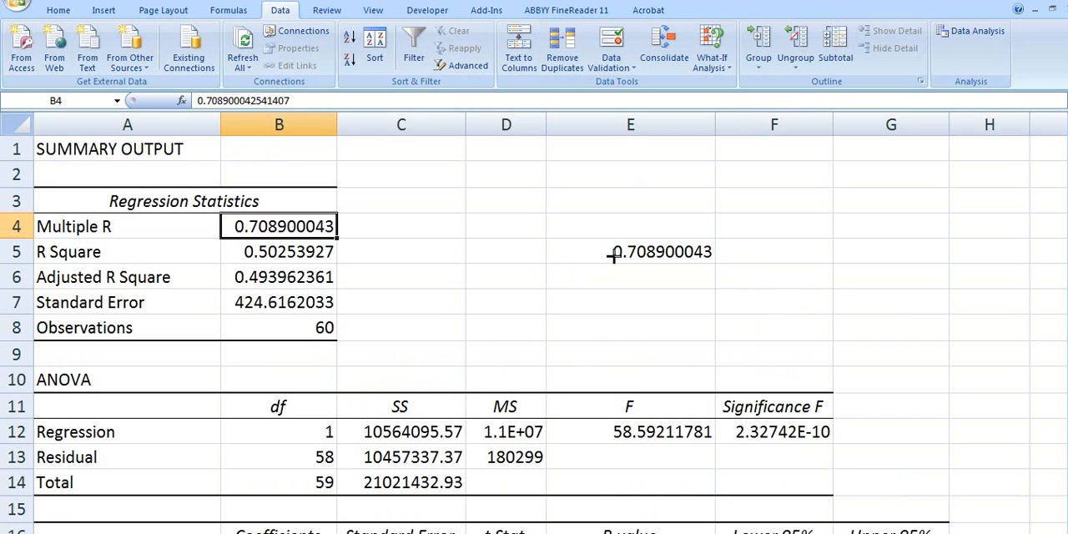
left_click(267, 258)
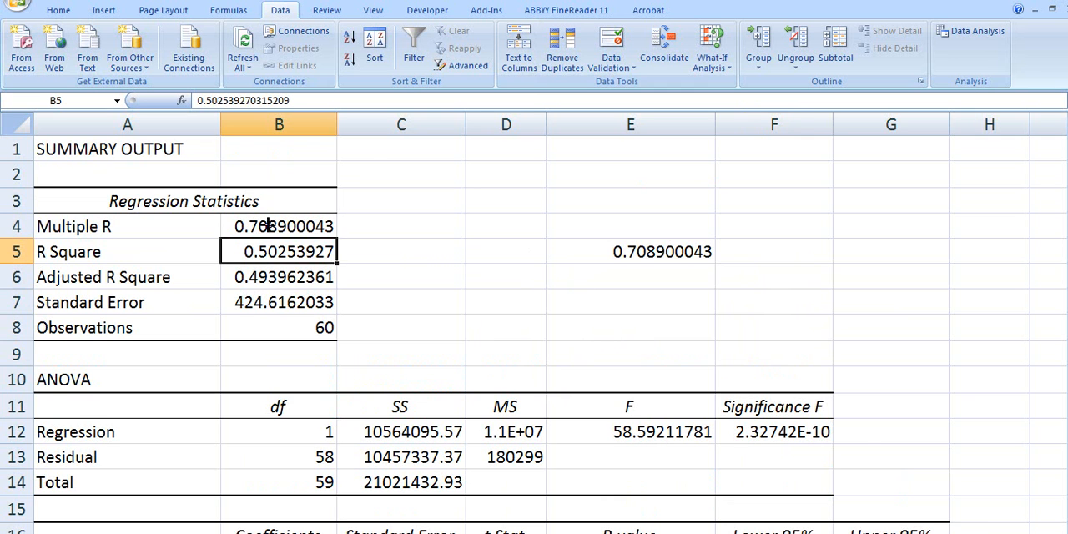
left_click(268, 229)
- Run a Correlation analysis on the account data range B1:F61, grouped by columns with labels in the first row, output to a new worksheet
key("ctrl+Page_Down")
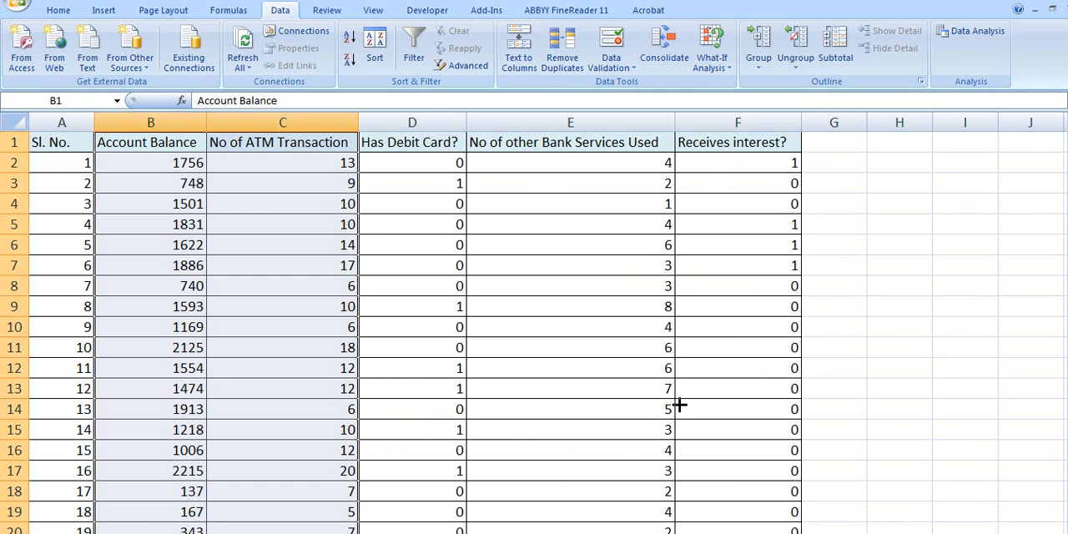
left_click(972, 31)
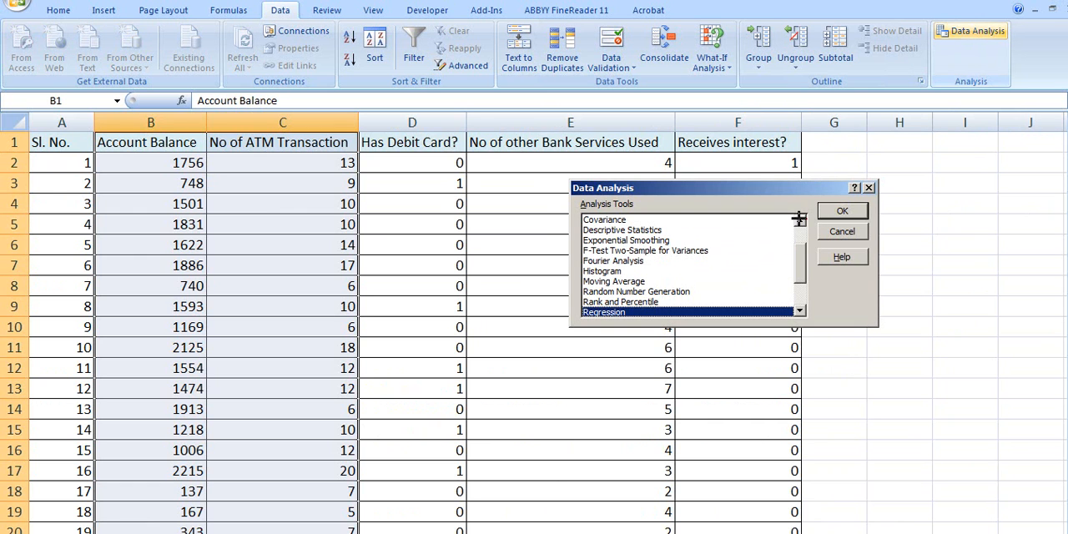
left_click(803, 218)
left_click(803, 218)
left_click(613, 230)
left_click(842, 211)
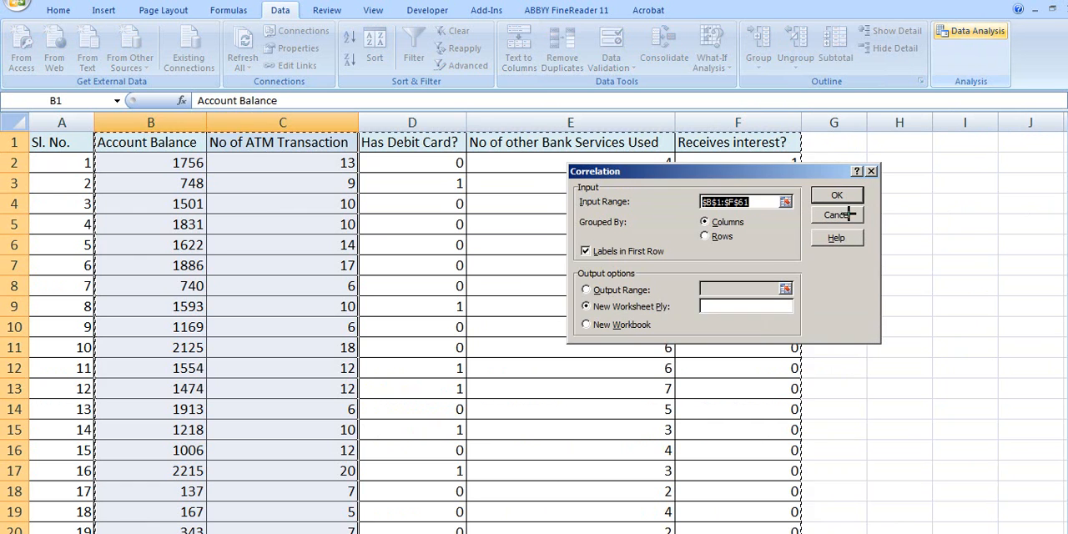
left_click(858, 199)
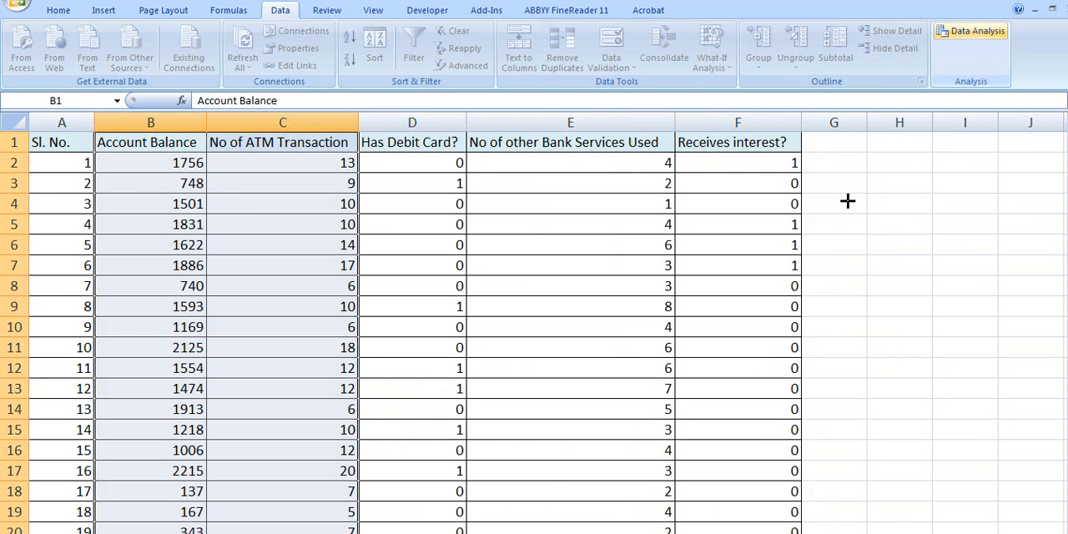
- Fit the widths of columns A, B and C in the correlation matrix to their contents
left_click(408, 267)
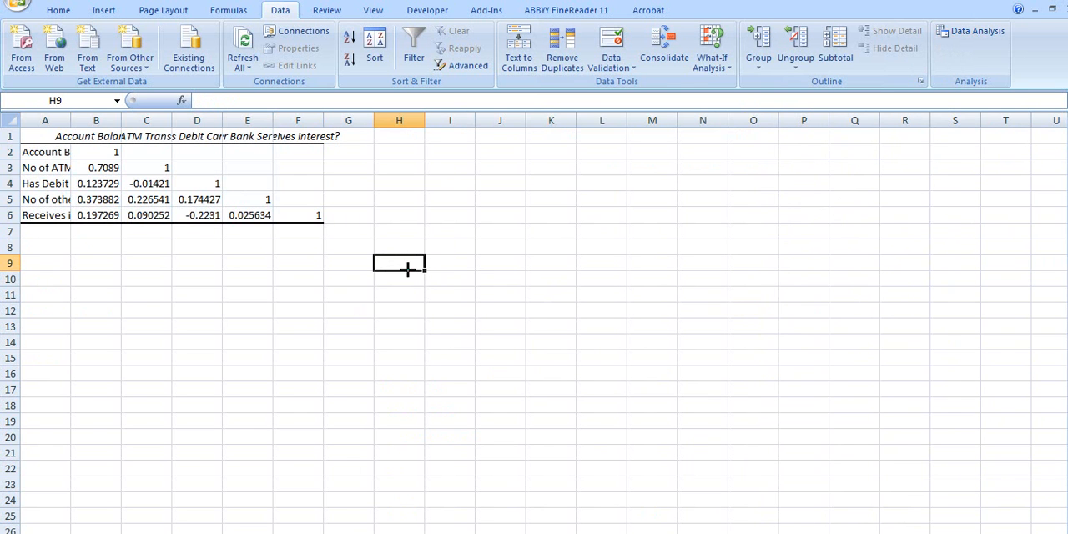
double_click(71, 120)
double_click(232, 120)
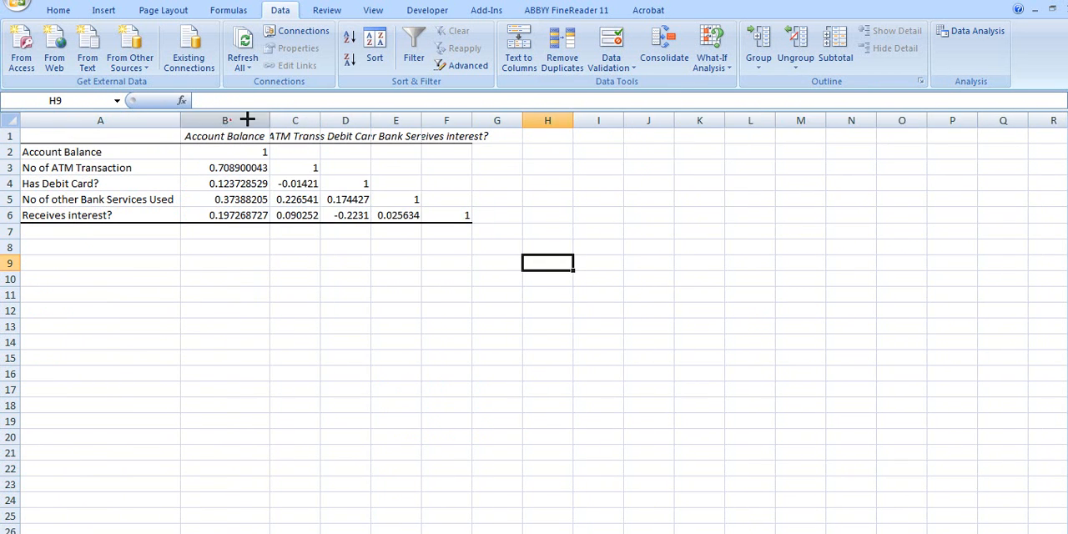
double_click(318, 120)
left_click(317, 121)
left_click(567, 374)
scroll(567, 374, "up", 5)
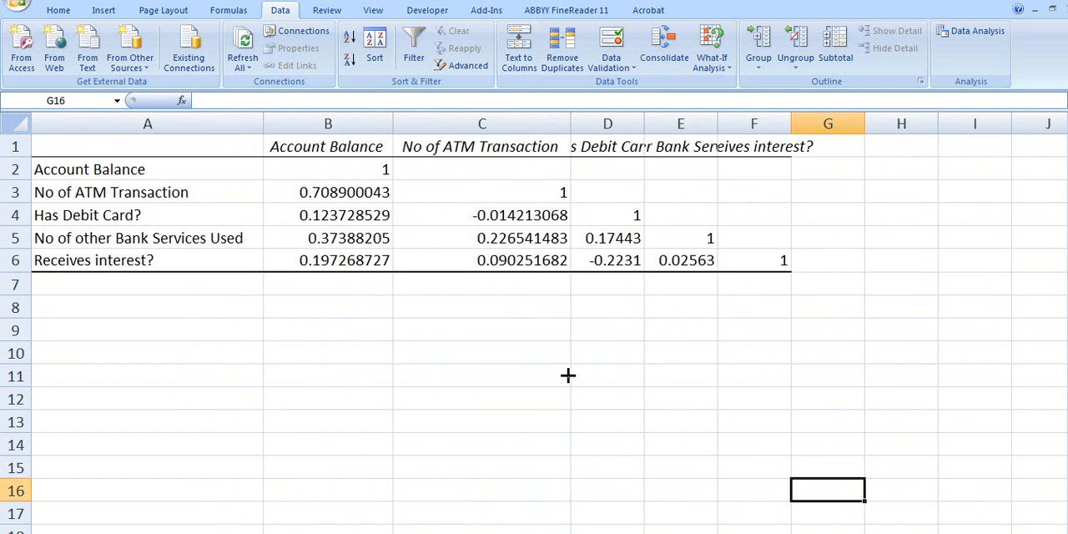
- Compare the correlation between No of ATM Transaction and Account Balance in B3 with Multiple R in the regression summary output
scroll(494, 364, "up", 1)
left_click(80, 212)
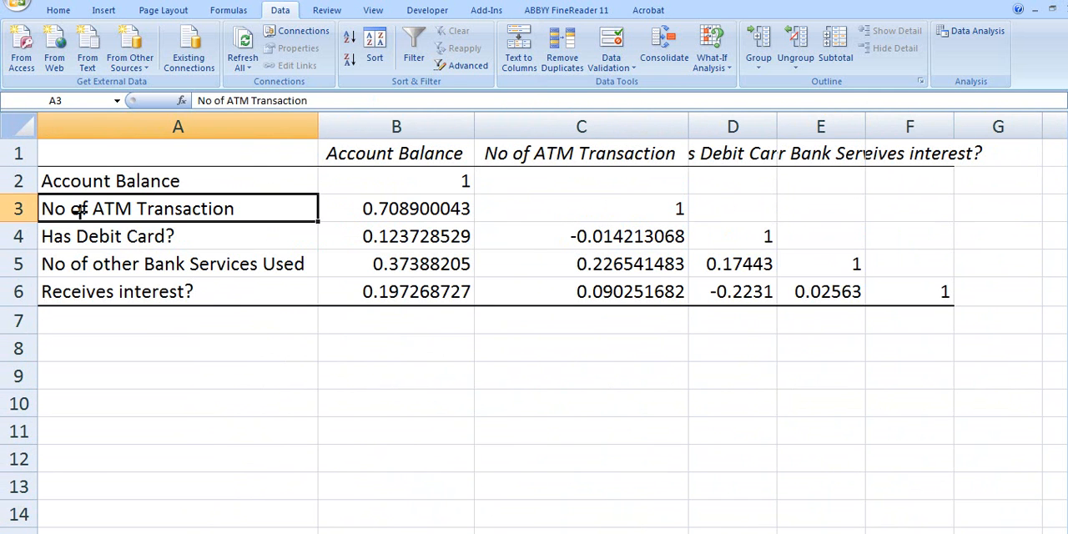
left_click(417, 206)
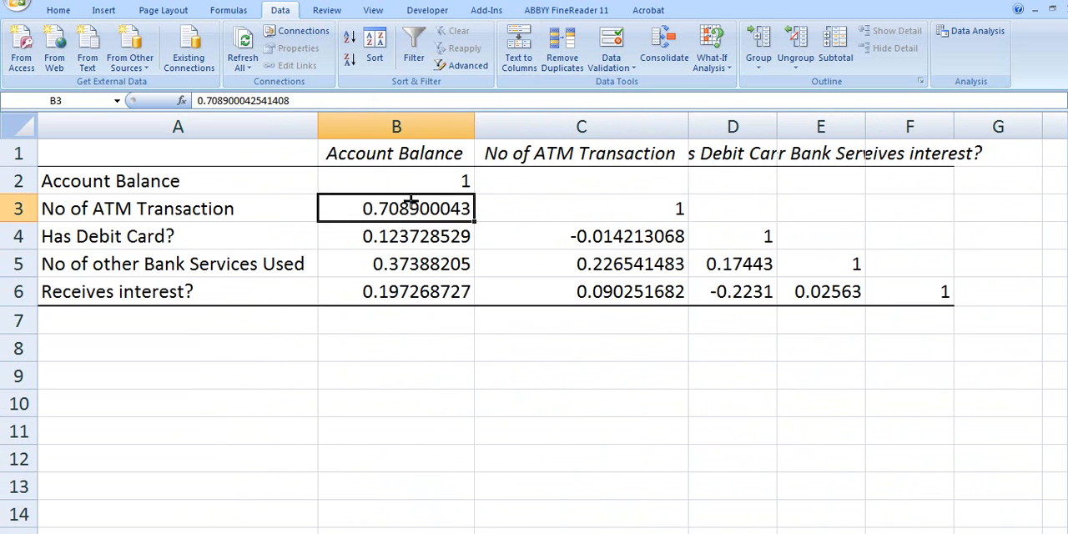
left_click(51, 205)
left_click(427, 212)
left_click(108, 533)
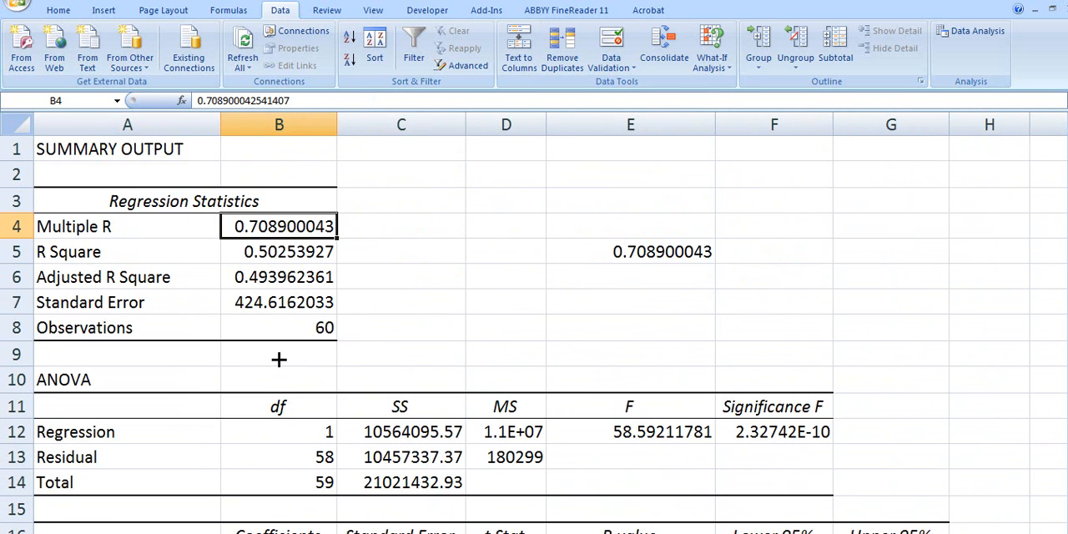
left_click(167, 533)
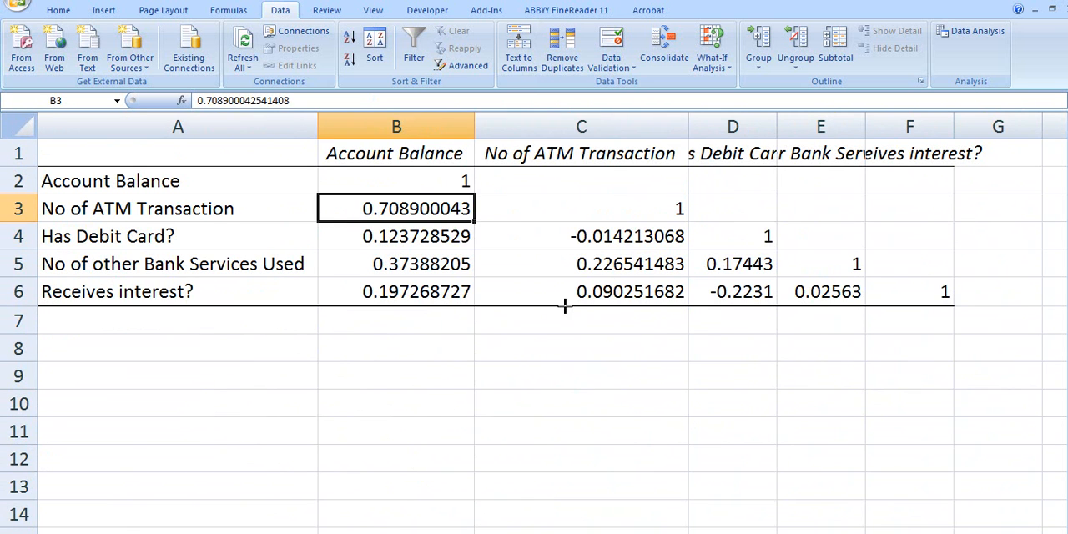
left_click(514, 364)
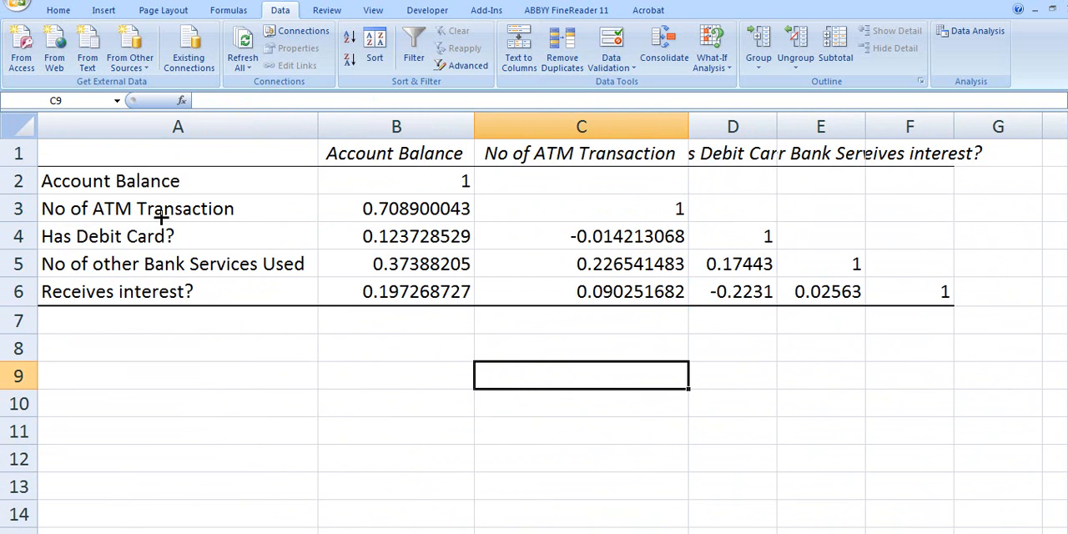
left_click(403, 208)
left_click(176, 210)
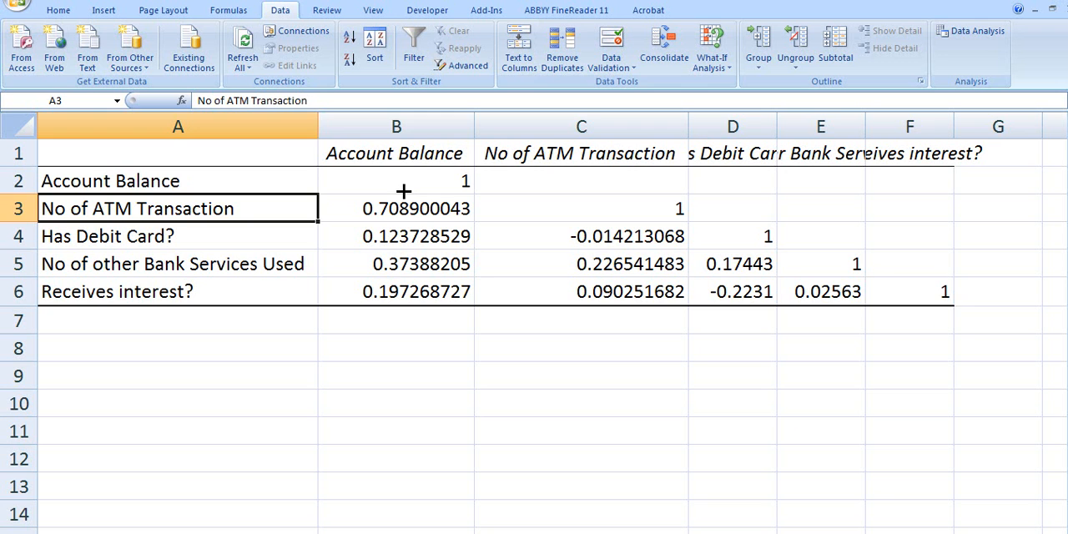
- Narrow the No of ATM Transaction column slightly and fit the Has Debit Card? column to its contents
left_click(478, 376)
left_click_drag(689, 124, 684, 124)
double_click(771, 120)
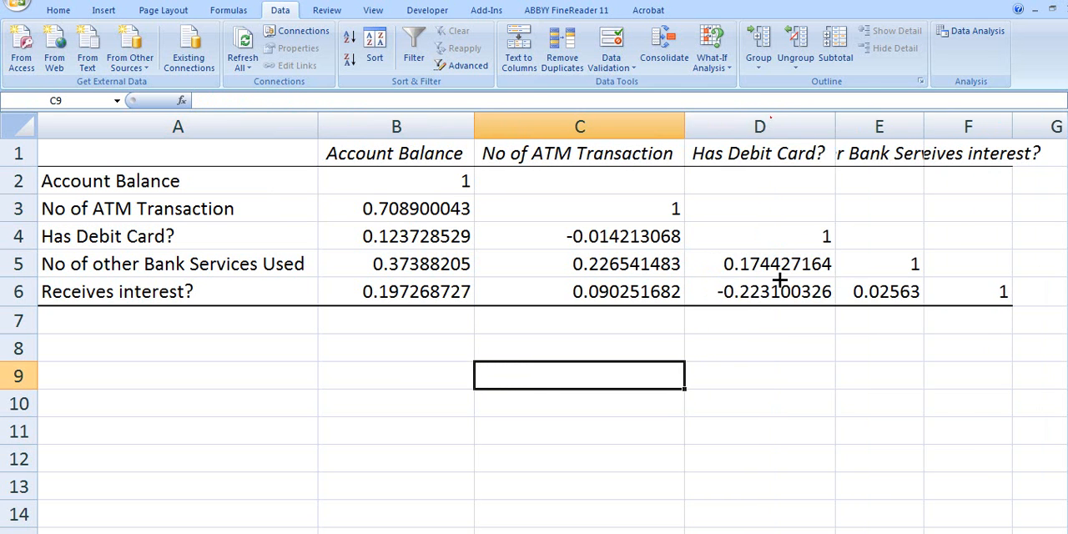
- Check the correlation between Receives interest? and Has Debit Card? in D6, and return to the account data sheet
left_click(776, 292)
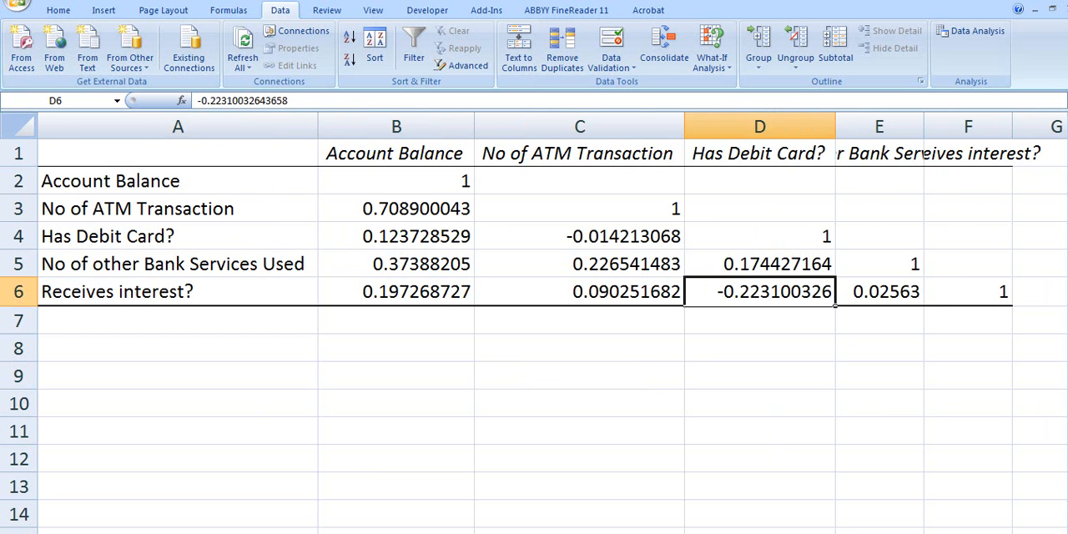
left_click(215, 533)
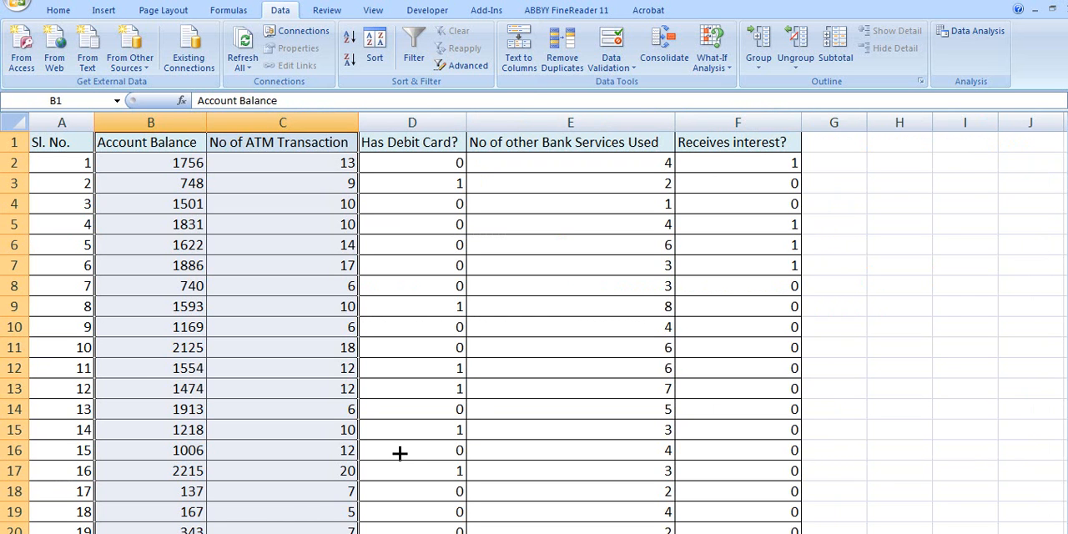